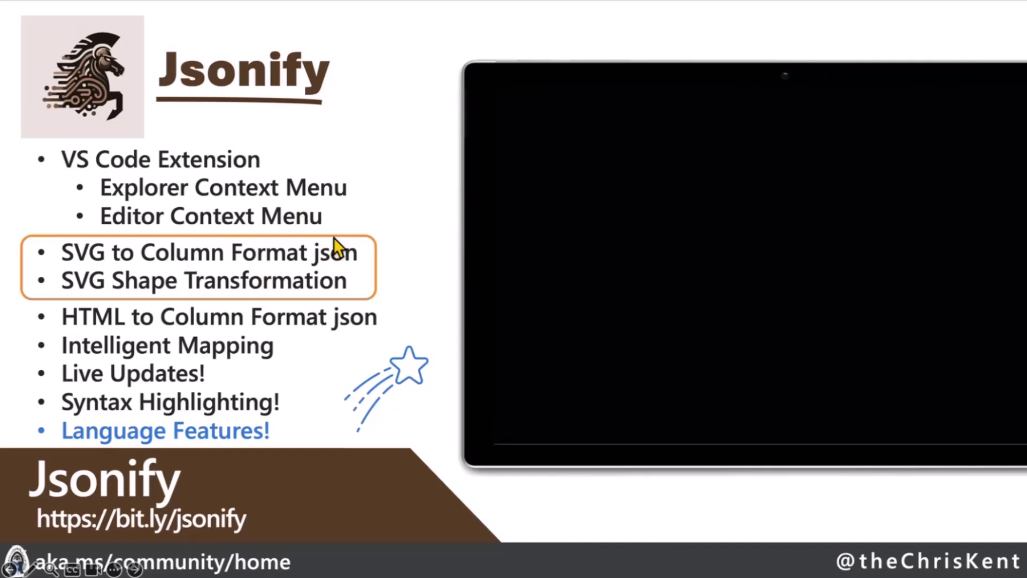
# Step: Exit the Jsonify slideshow and switch to the Warrior Horses SharePoint site in Edge
pyautogui.press('Escape')
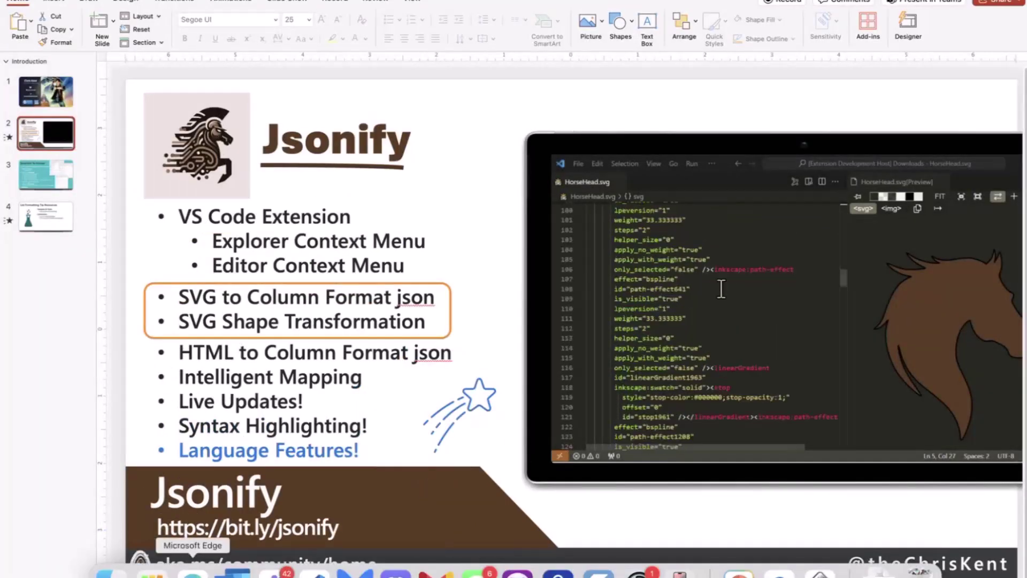
pyautogui.press('super+Tab')
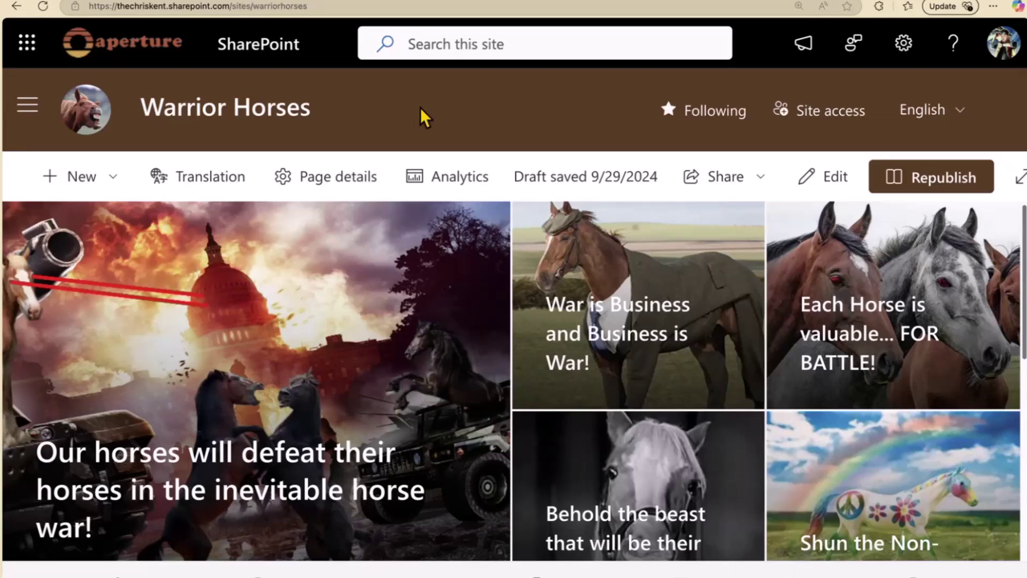
# Step: Bring up the Attacks list tab with its four status items
pyautogui.click(371, 3)
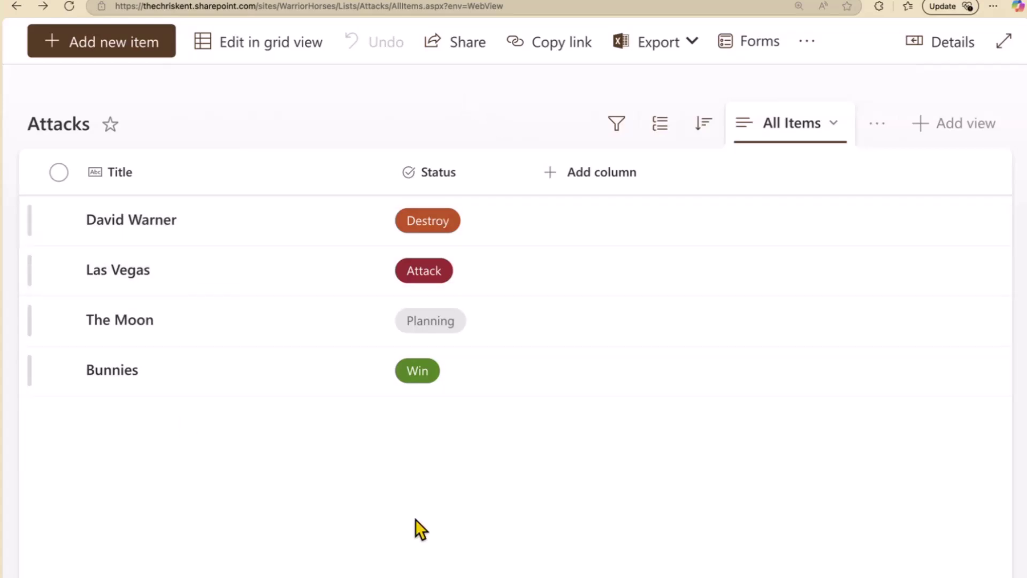
pyautogui.click(474, 178)
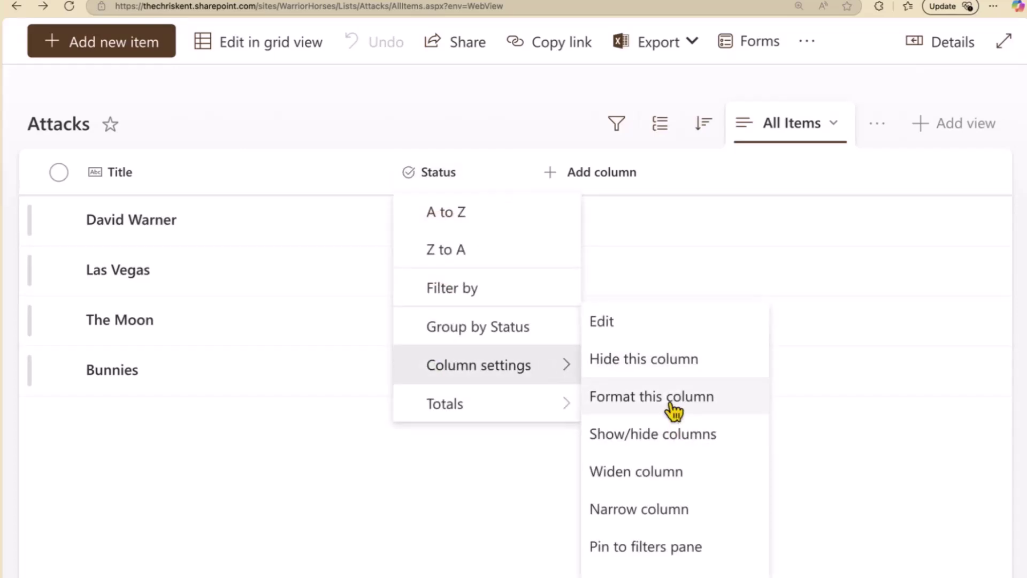
pyautogui.click(670, 399)
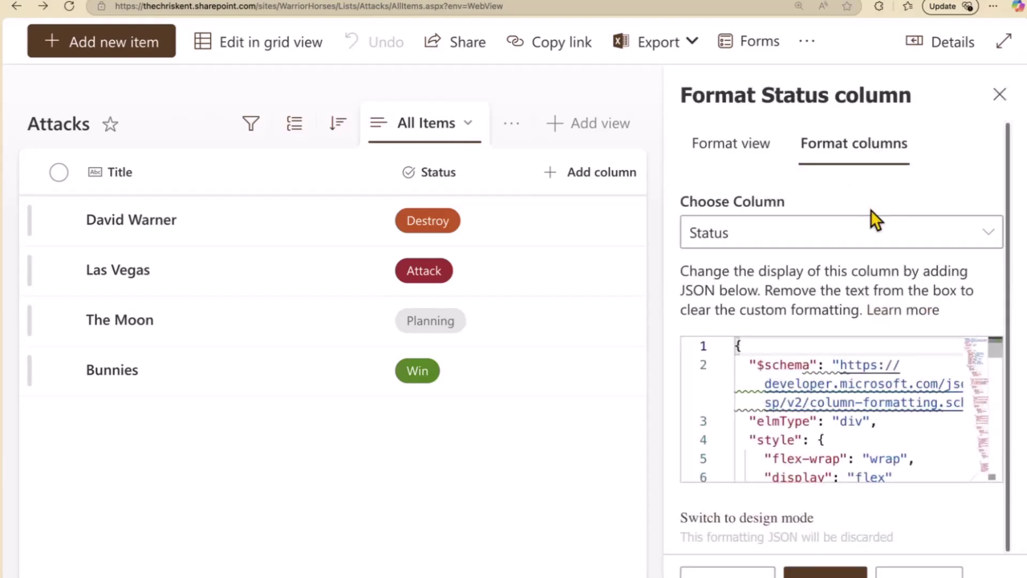
pyautogui.scroll(-5, 964, 406)
pyautogui.scroll(-5, 946, 388)
pyautogui.scroll(-5, 943, 393)
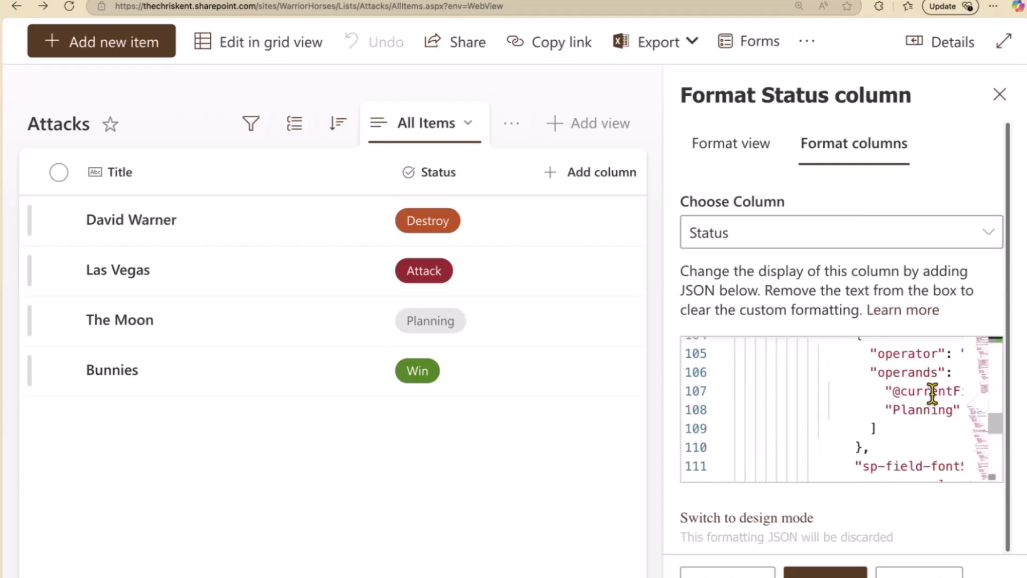
pyautogui.scroll(-5, 939, 401)
pyautogui.scroll(-3, 857, 421)
pyautogui.scroll(1, 858, 421)
pyautogui.scroll(1, 804, 401)
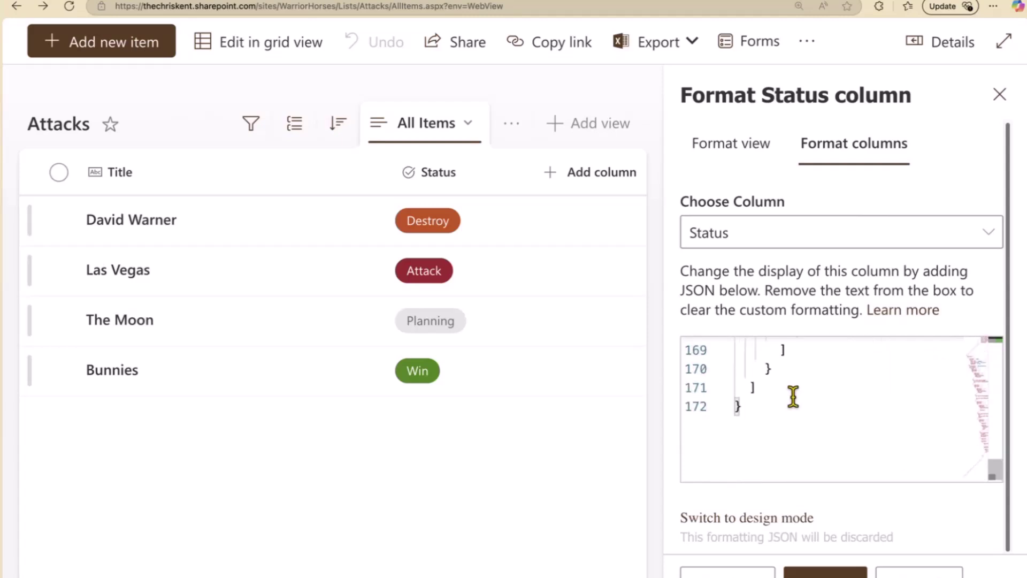
pyautogui.click(791, 389)
pyautogui.write(',')
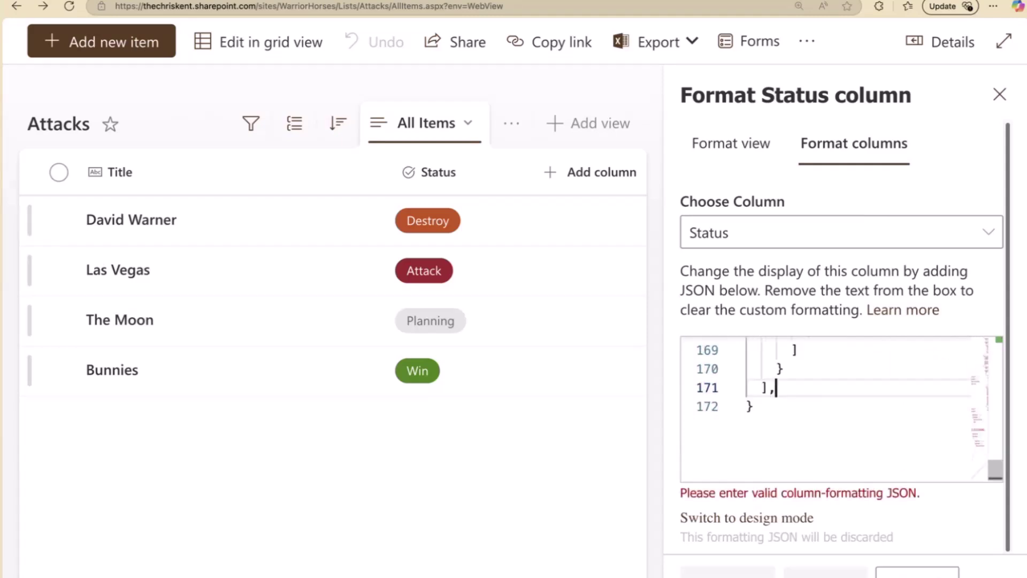
pyautogui.press('Return')
pyautogui.write('"inline')
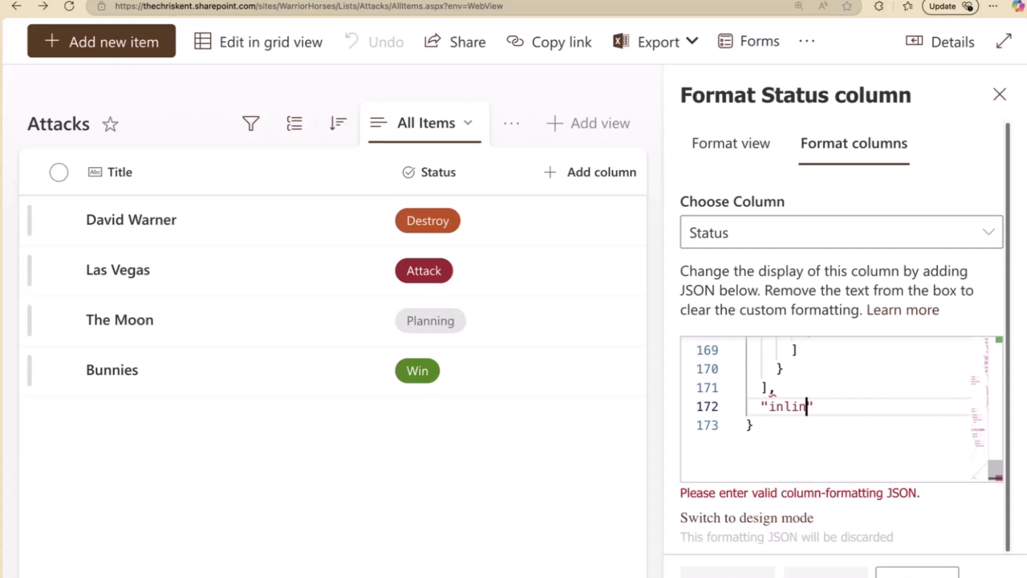
pyautogui.write('EditField')
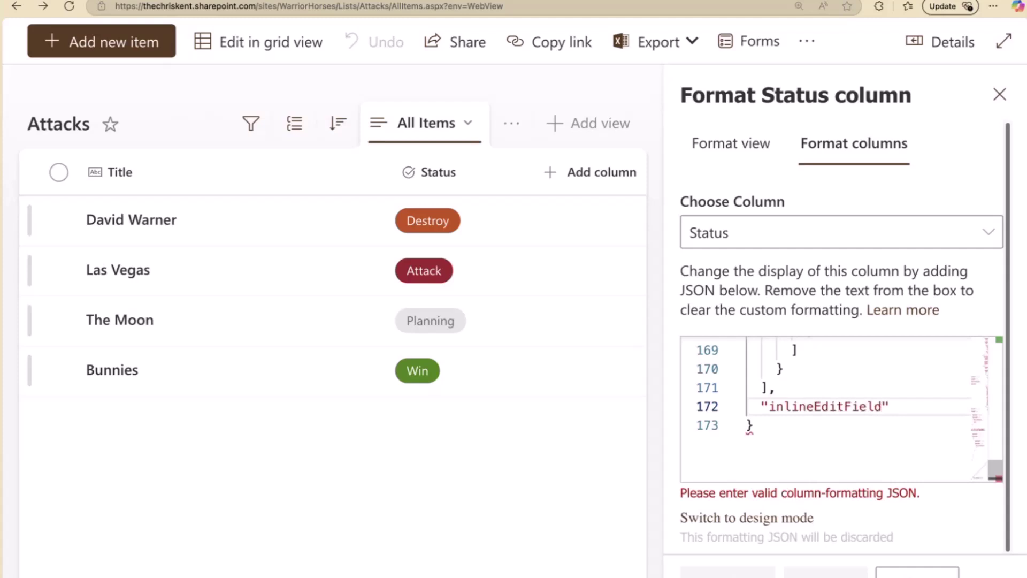
pyautogui.press('End')
pyautogui.write(': "@cur')
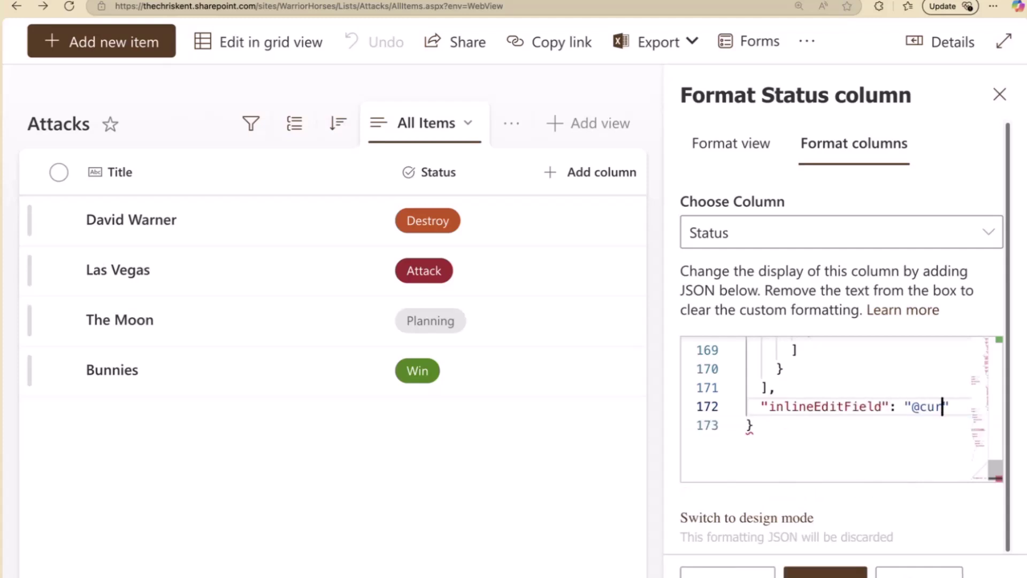
pyautogui.write('rentField')
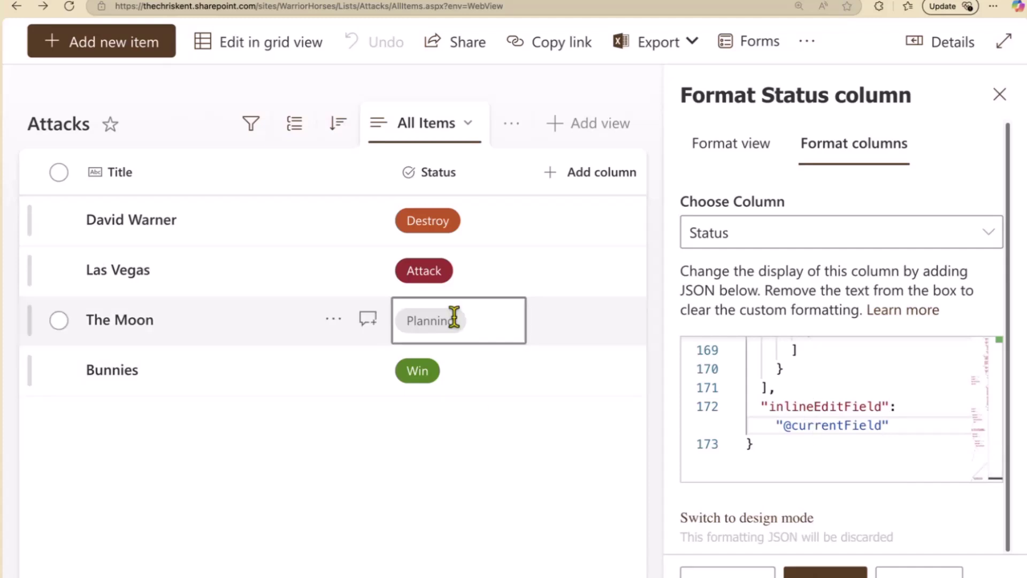
pyautogui.click(826, 571)
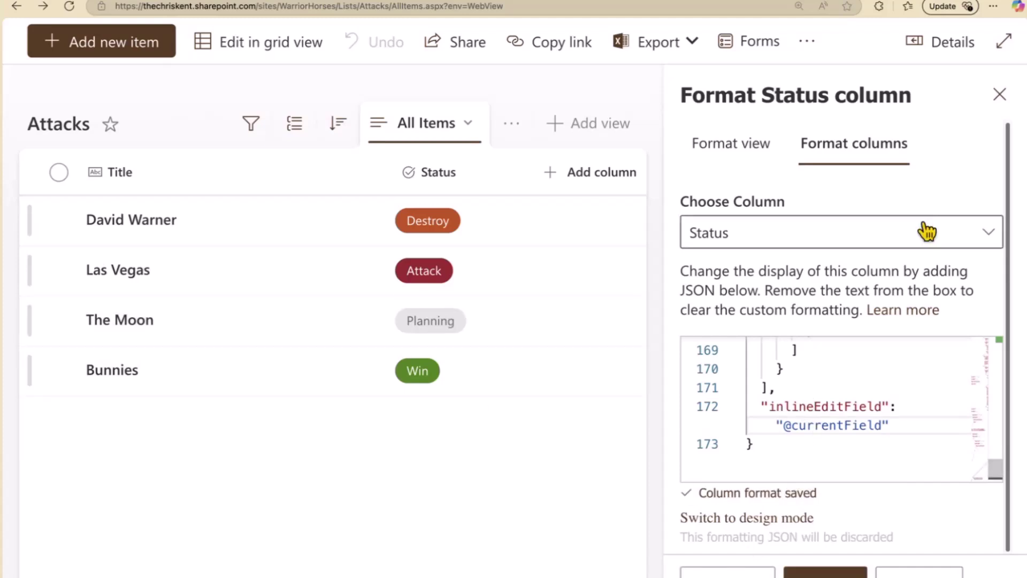
# Step: Close the format pane and test inline editing of David Warner's Destroy status, keeping Destroy
pyautogui.click(1000, 94)
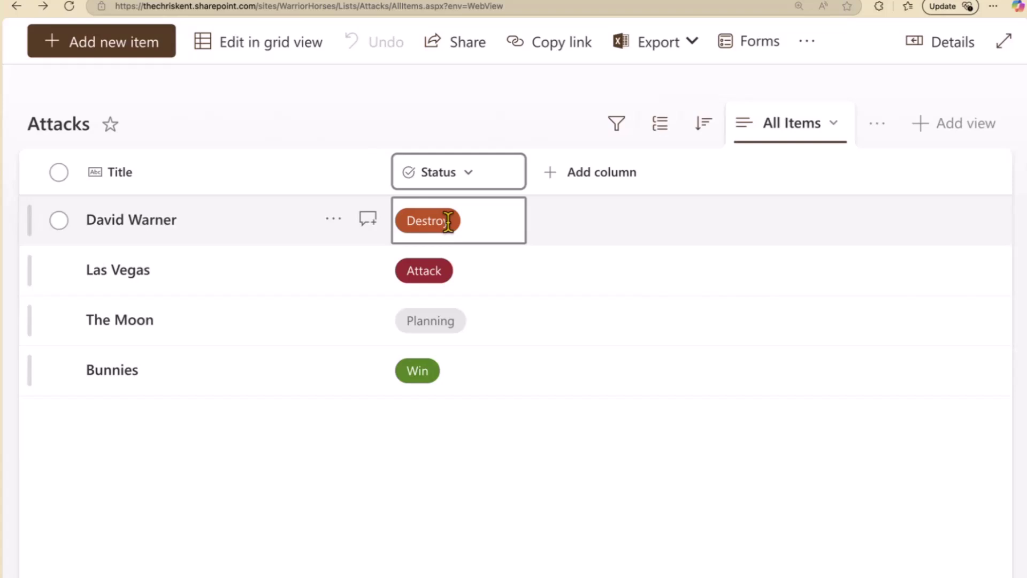
pyautogui.click(470, 228)
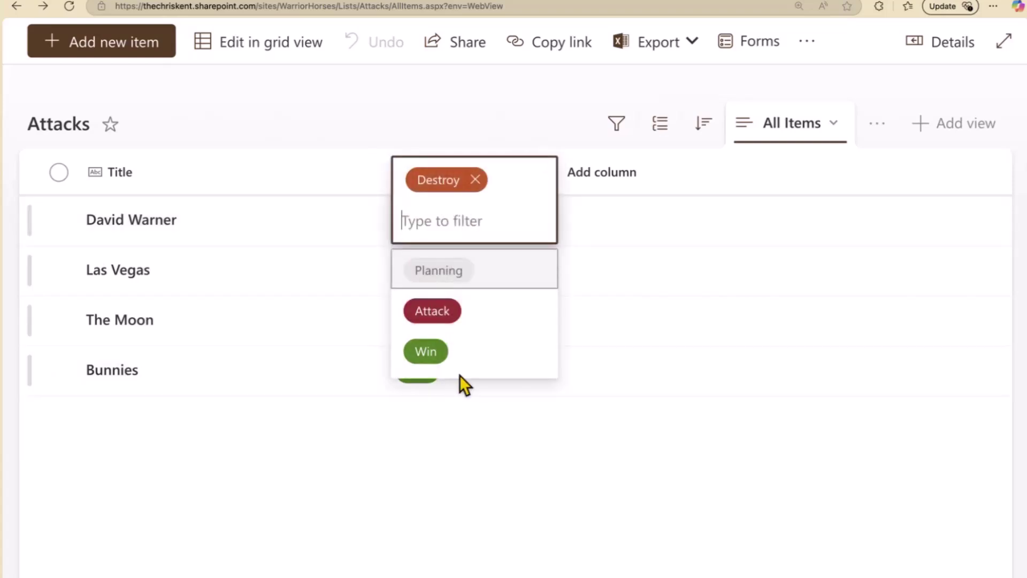
pyautogui.click(390, 462)
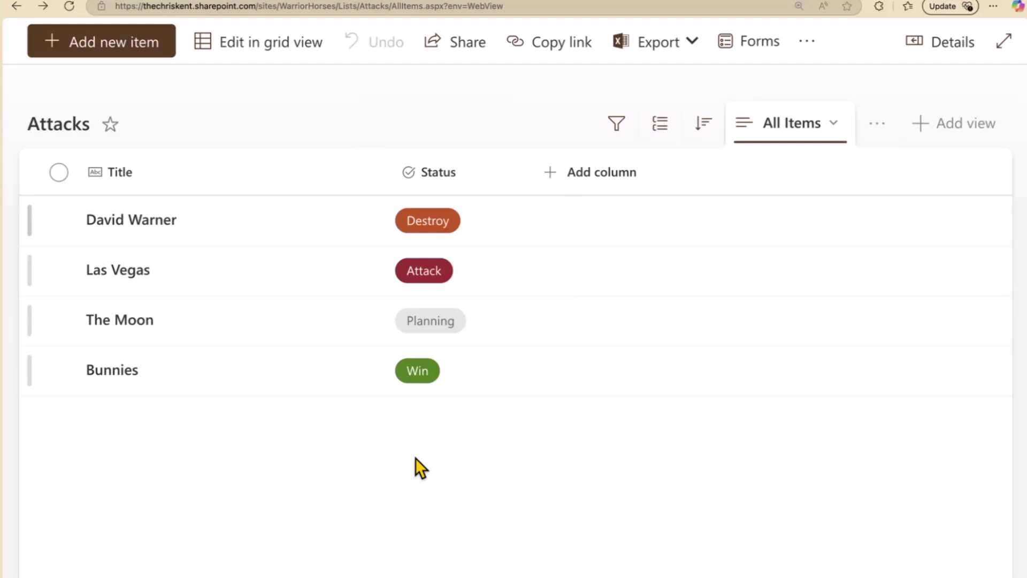
pyautogui.click(460, 221)
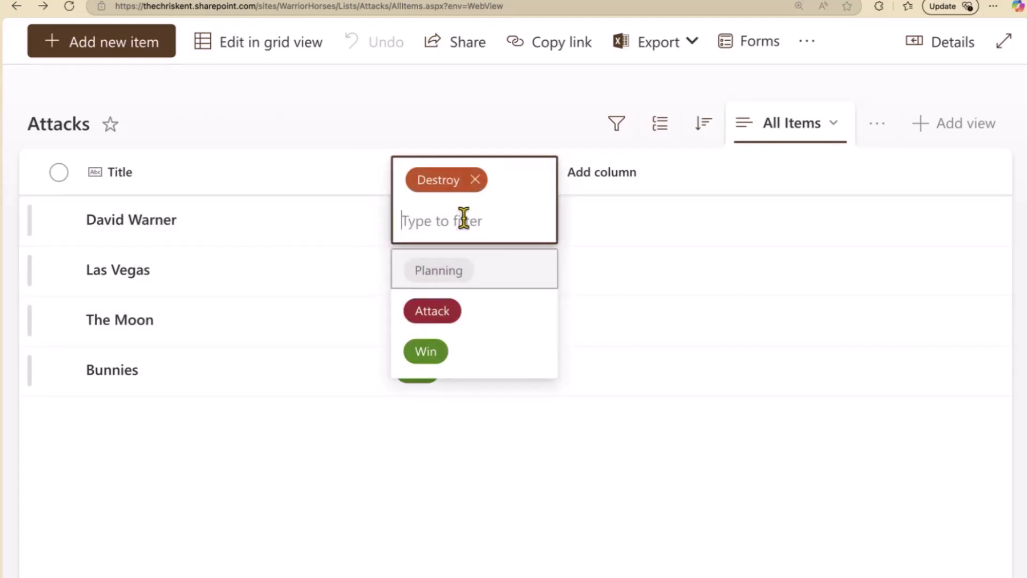
pyautogui.click(491, 505)
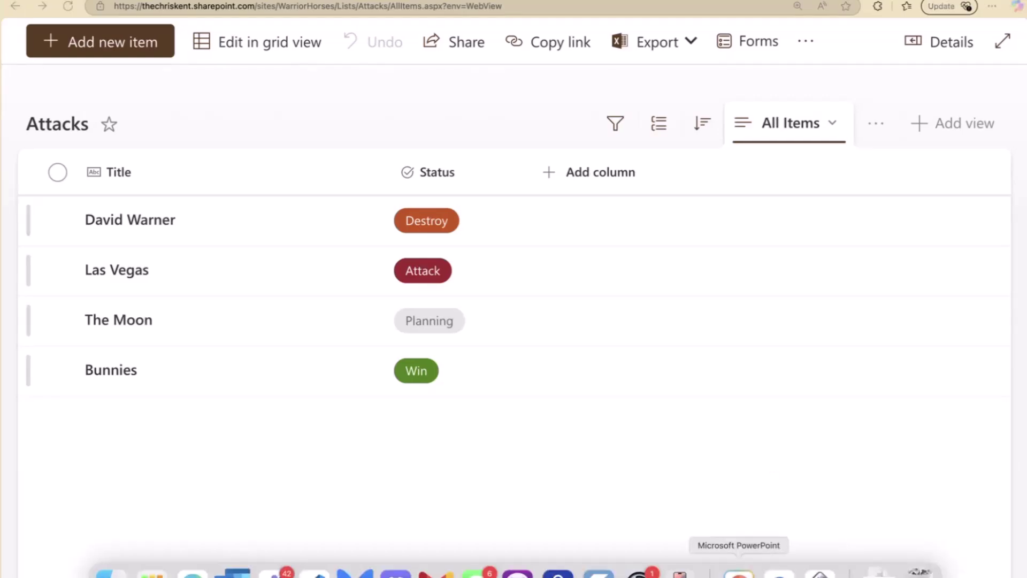
# Step: In PowerPoint, add an untitled fifth slide and show the SmartArt Process layouts
pyautogui.click(739, 574)
pyautogui.rightClick(64, 285)
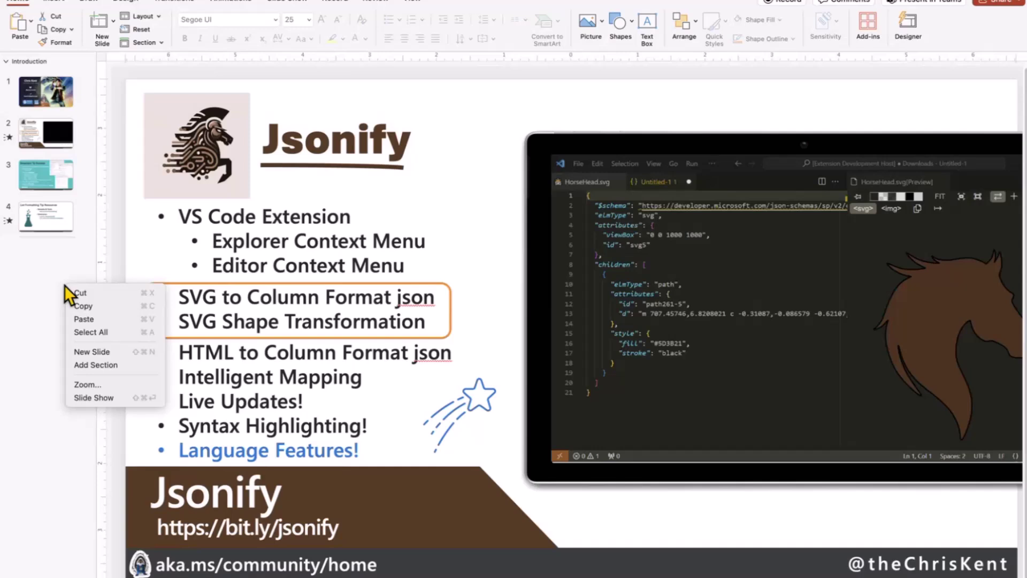
pyautogui.click(91, 352)
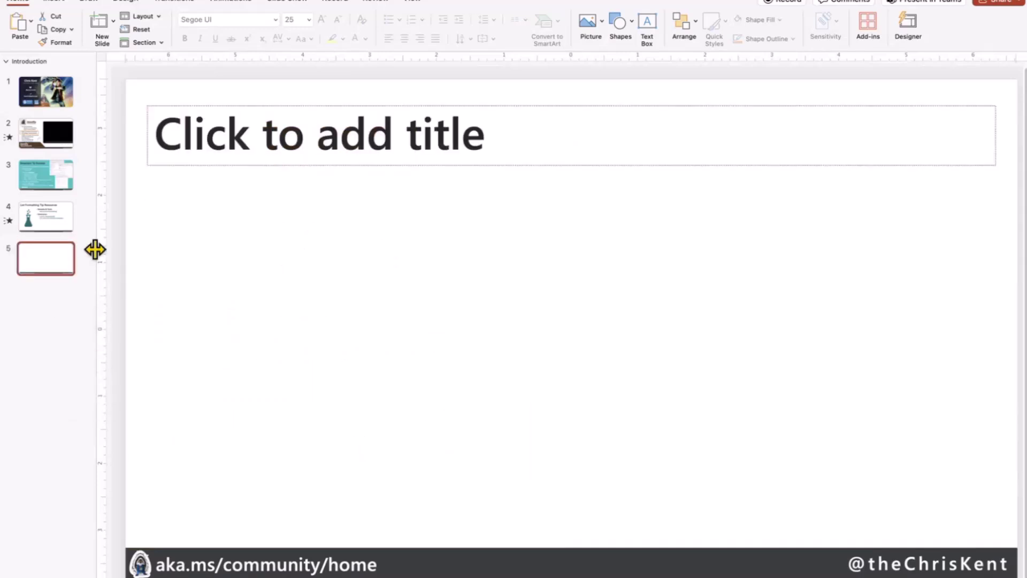
pyautogui.click(205, 166)
pyautogui.press('Delete')
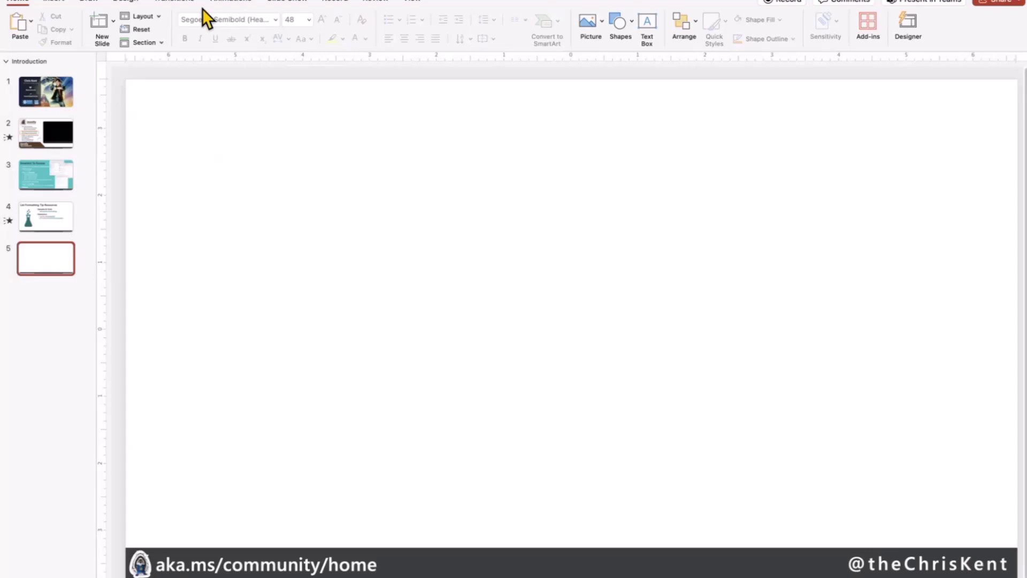
pyautogui.click(55, 2)
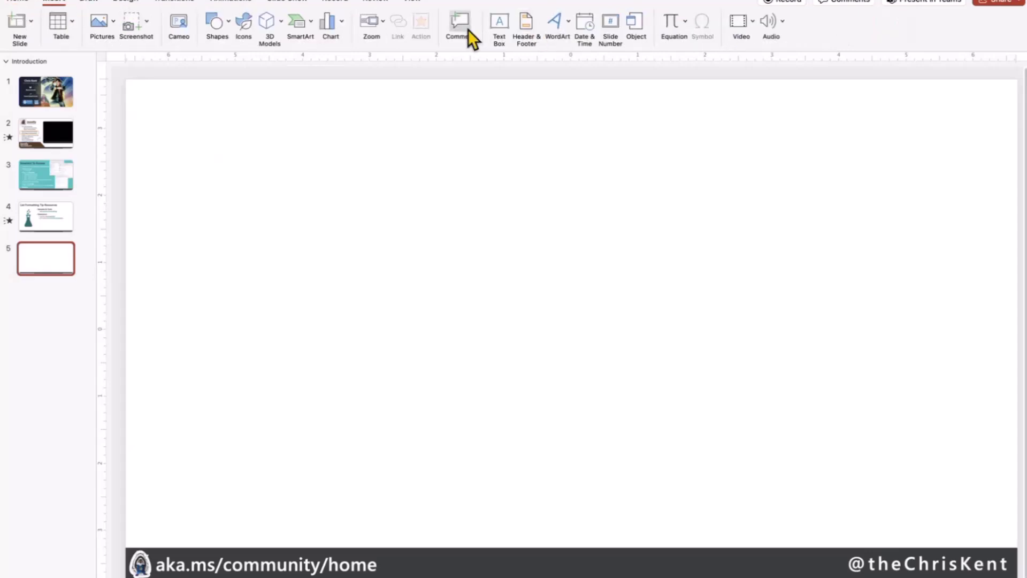
pyautogui.click(301, 26)
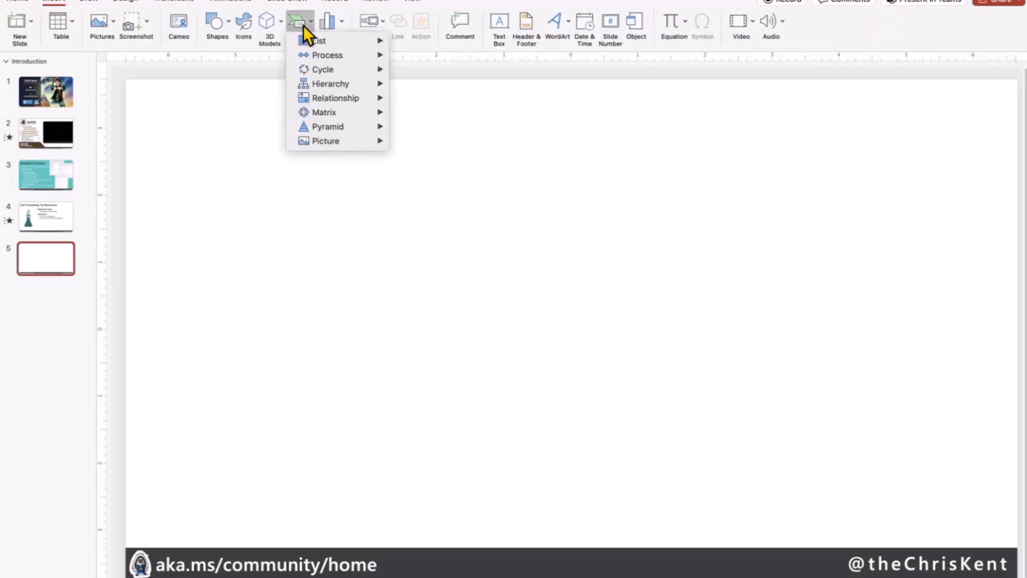
pyautogui.moveTo(327, 55)
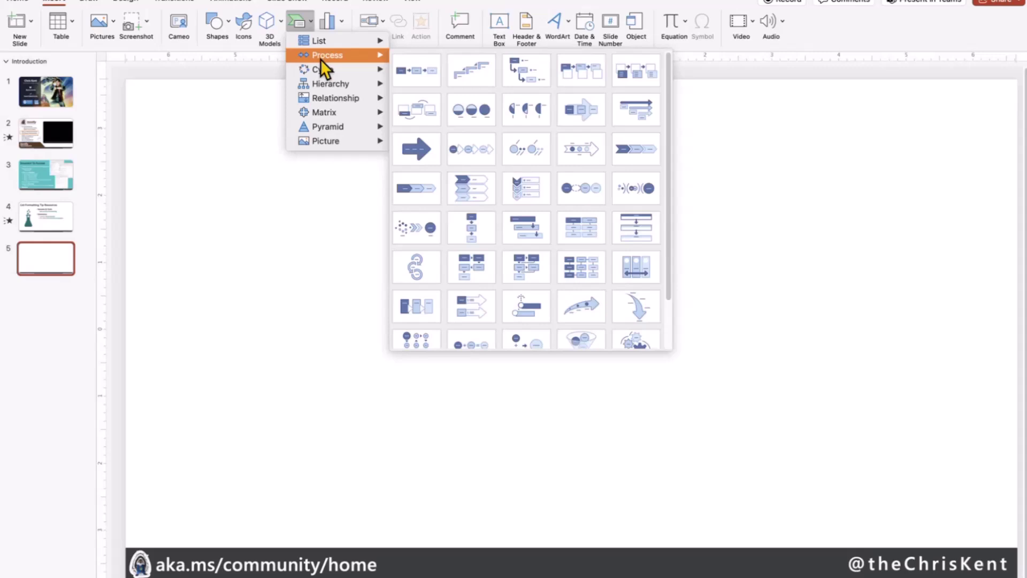
# Step: Insert the process SmartArt and label its boxes Attack, Destroy and Win
pyautogui.click(549, 217)
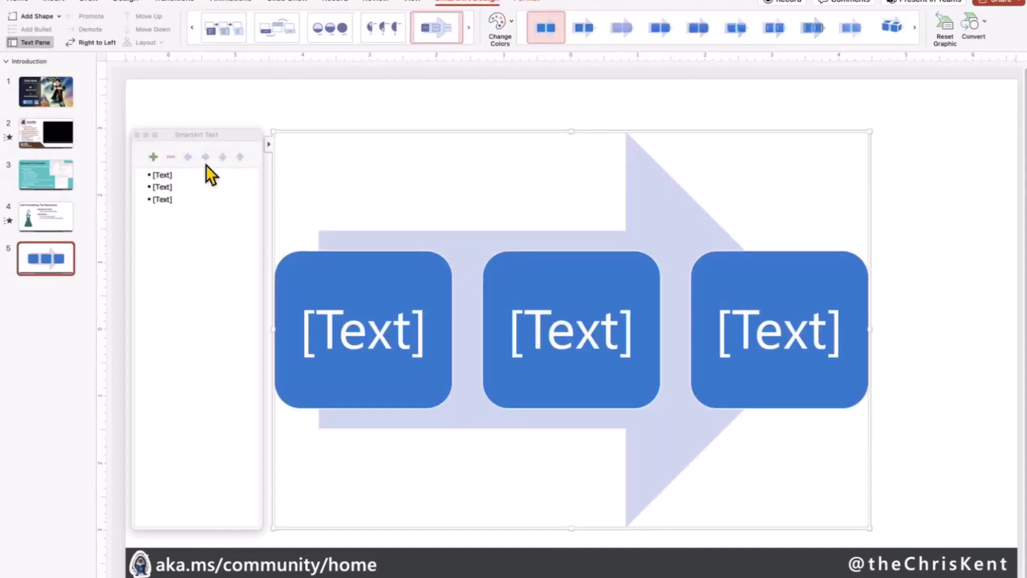
pyautogui.click(185, 176)
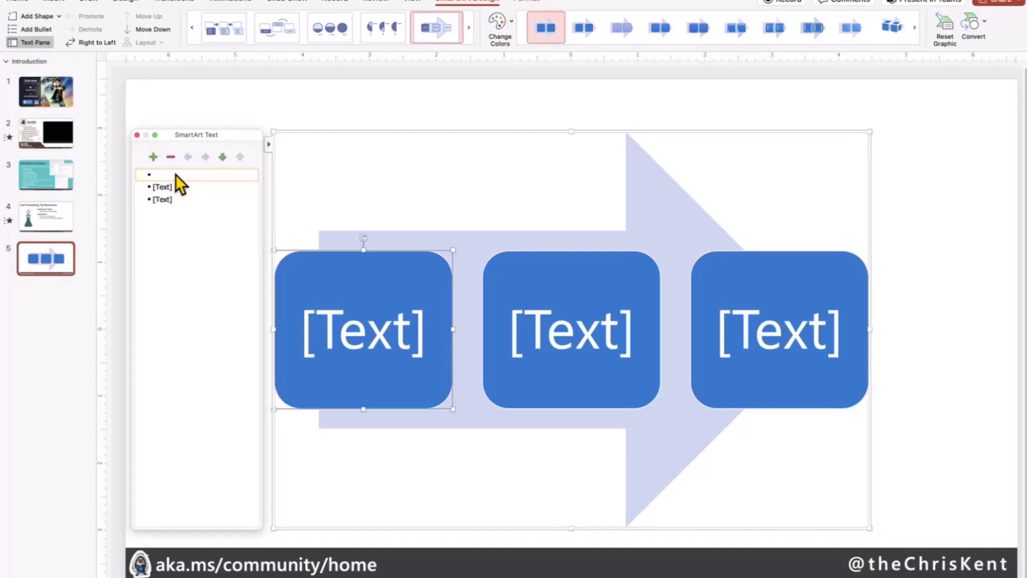
pyautogui.write('Attack')
pyautogui.click(162, 186)
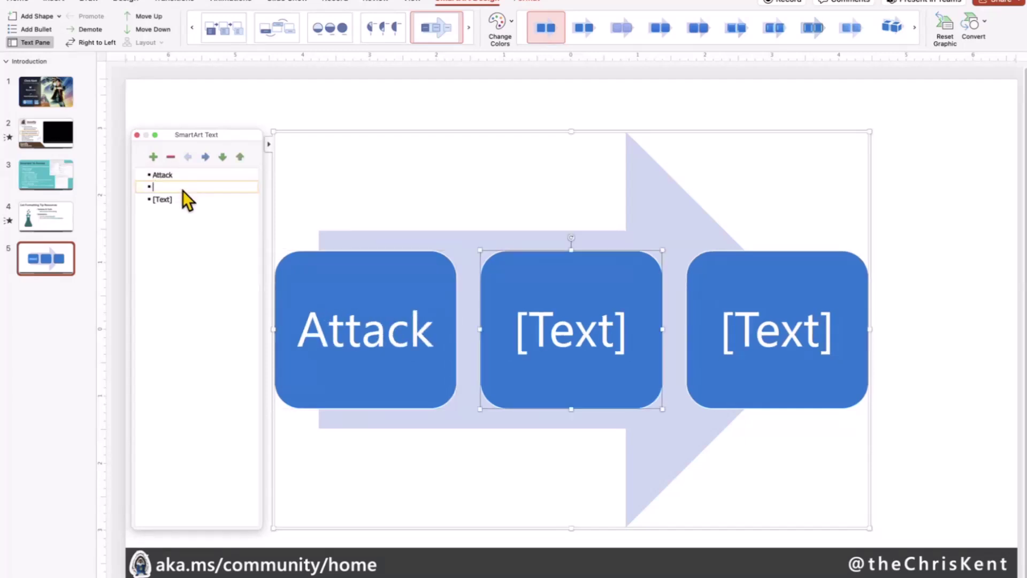
pyautogui.write('Destroy')
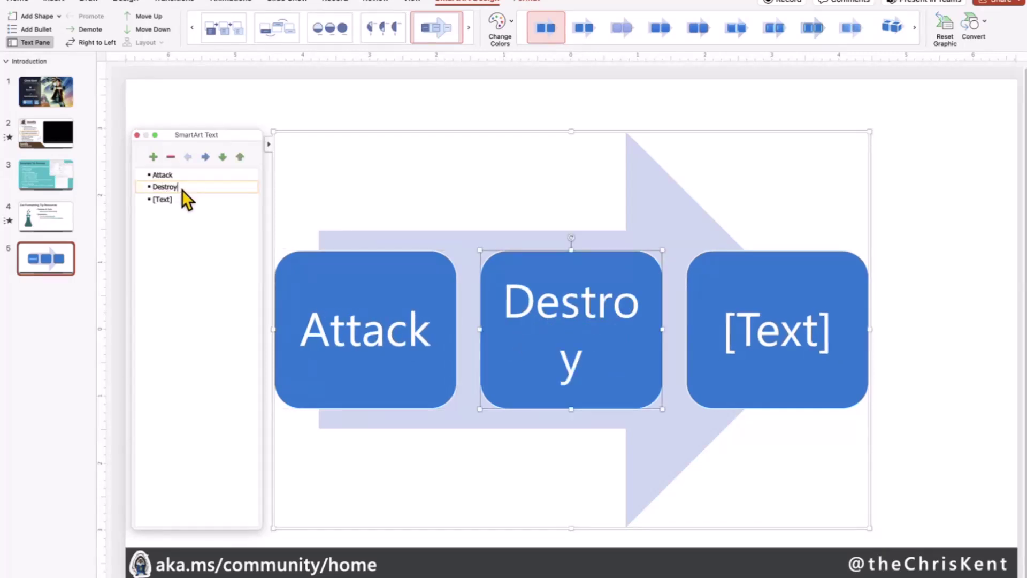
pyautogui.click(199, 199)
pyautogui.write('Wi')
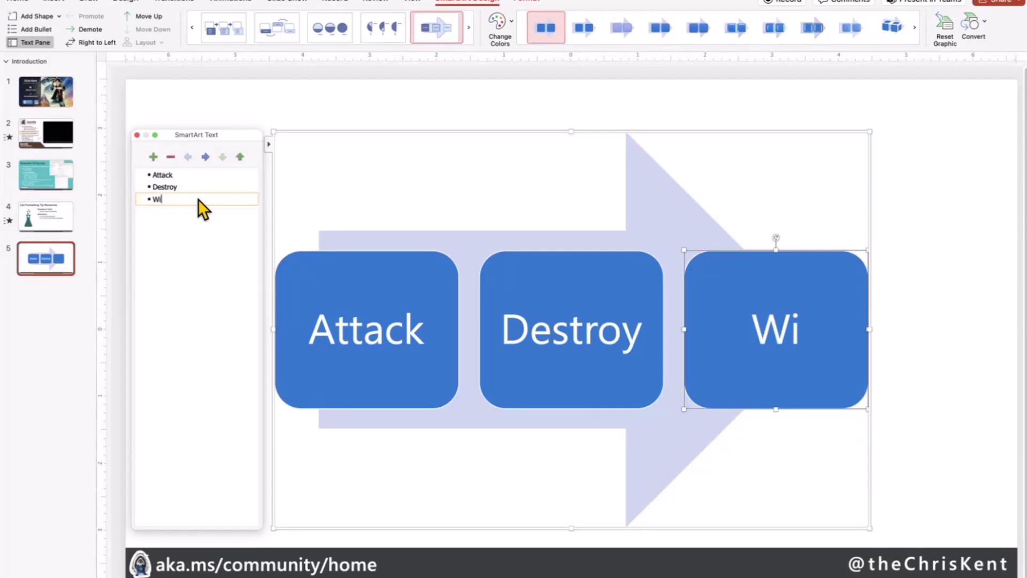
pyautogui.write('n')
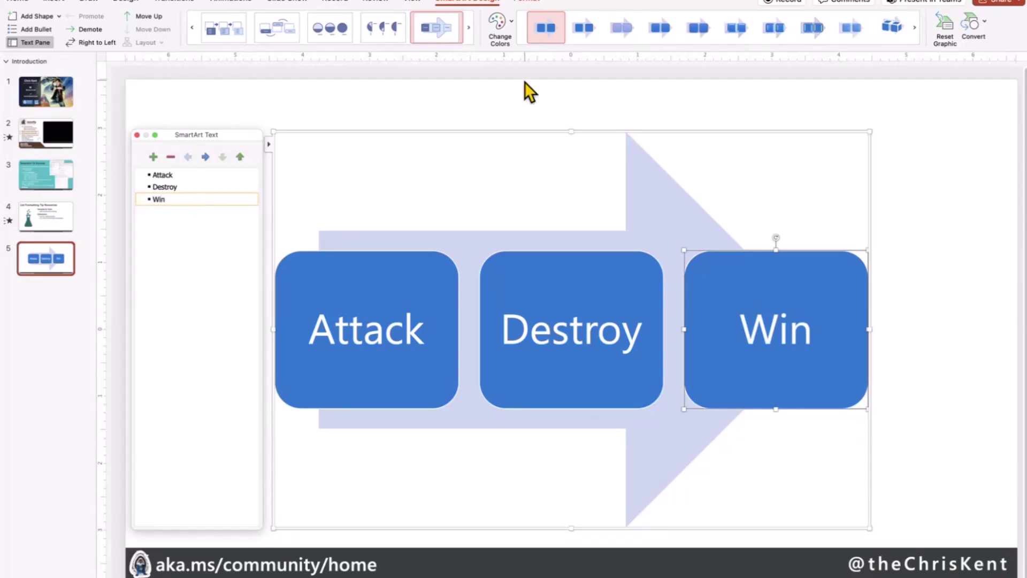
# Step: Apply the red, grey and yellow colour scheme to the diagram
pyautogui.click(498, 31)
pyautogui.click(513, 125)
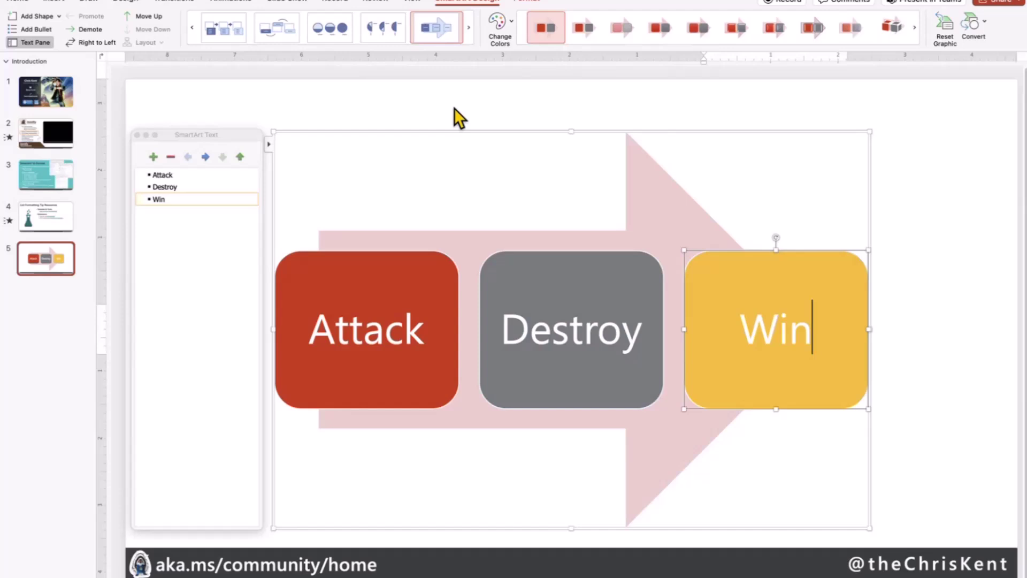
pyautogui.click(475, 135)
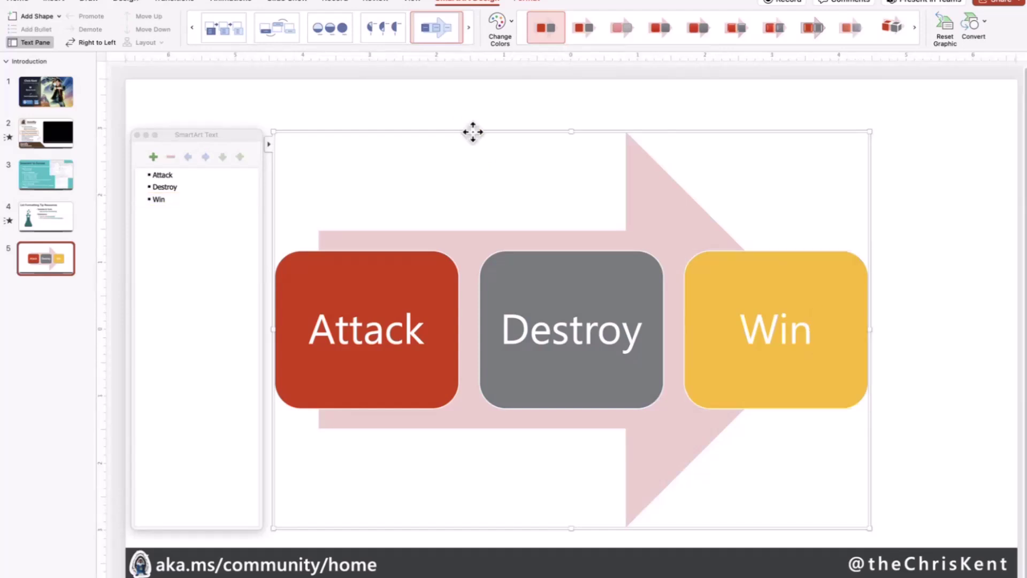
# Step: Export the SmartArt diagram as SVG to Picture1.svg in the SmartArt folder
pyautogui.rightClick(539, 131)
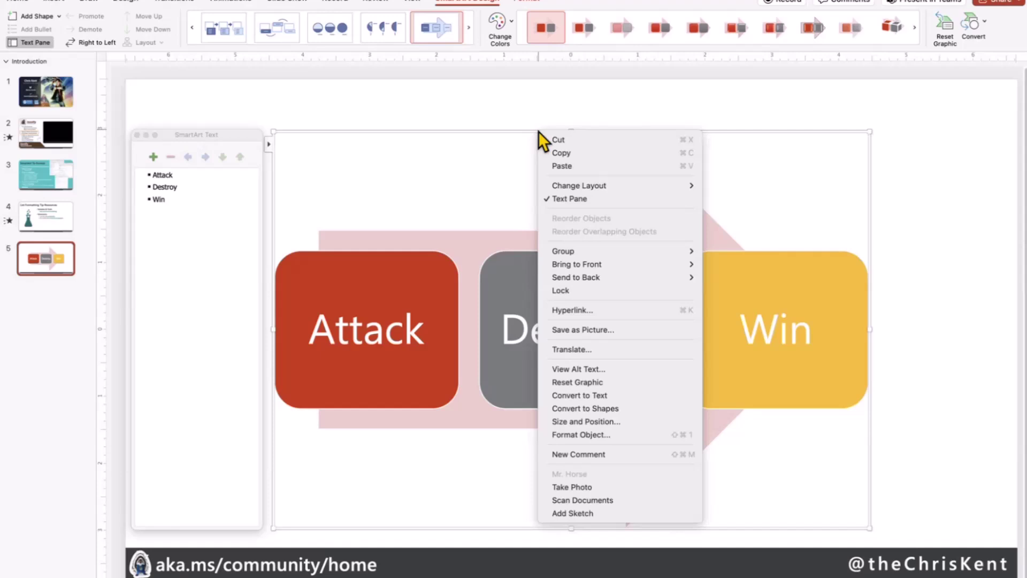
pyautogui.click(616, 329)
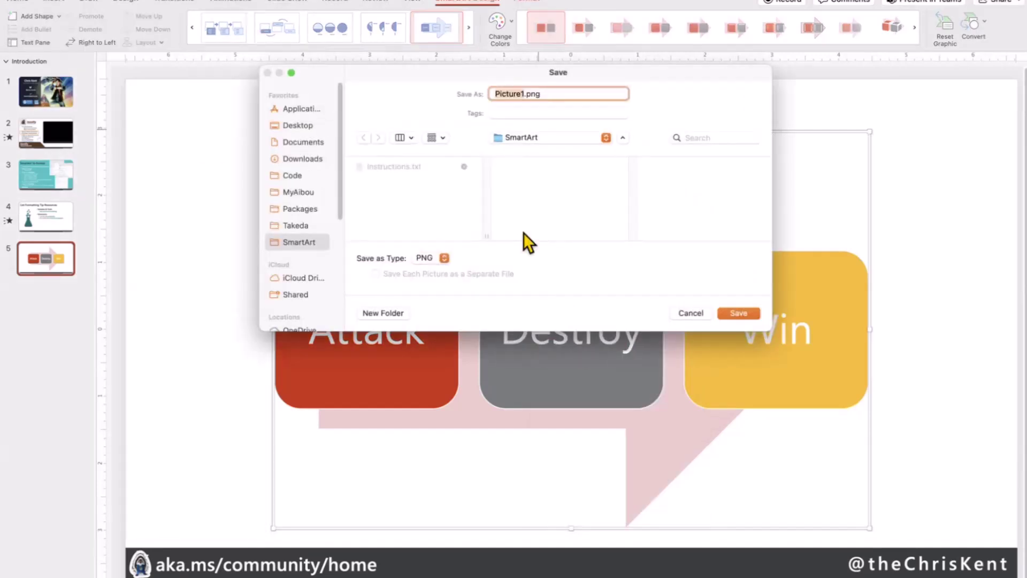
pyautogui.click(430, 258)
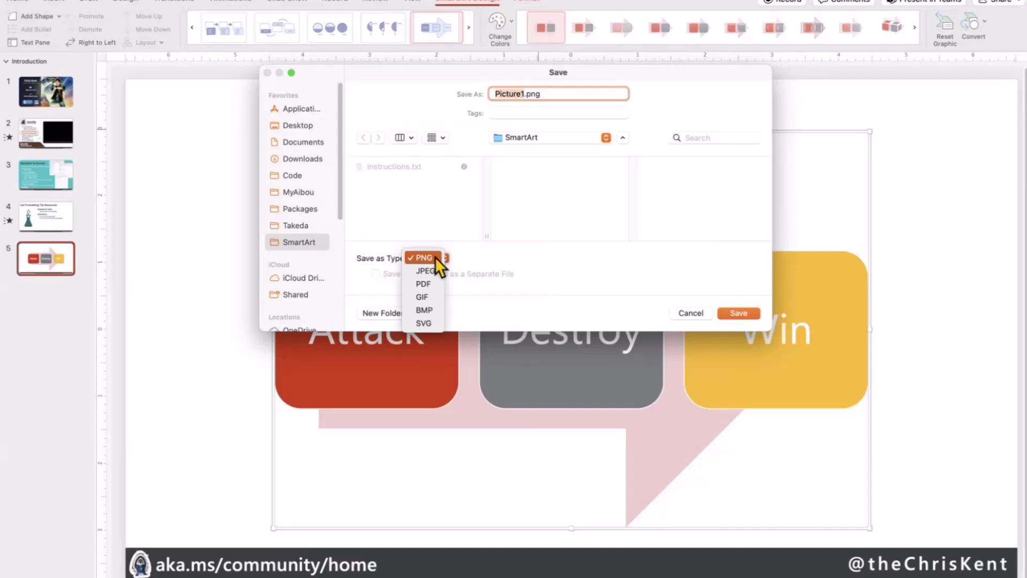
pyautogui.click(430, 322)
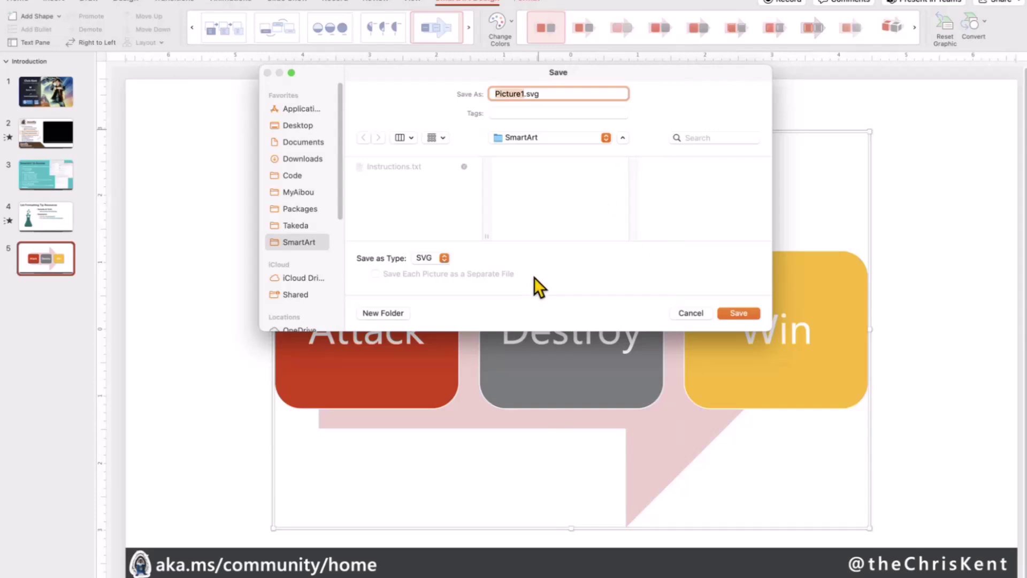
pyautogui.click(738, 313)
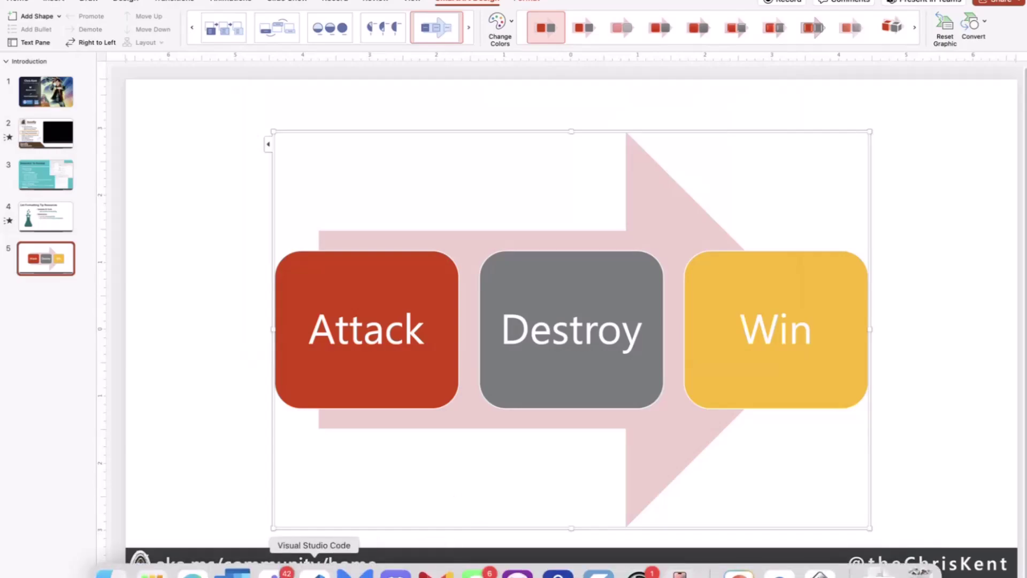
# Step: Open Picture1.svg in VS Code's Text Editor and jump to the end of its line
pyautogui.click(324, 569)
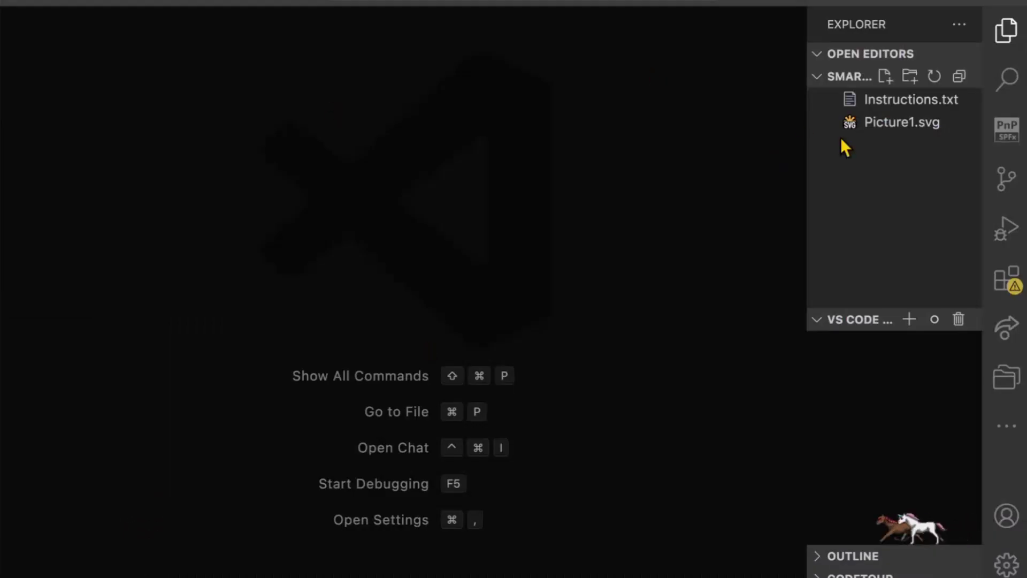
pyautogui.click(881, 126)
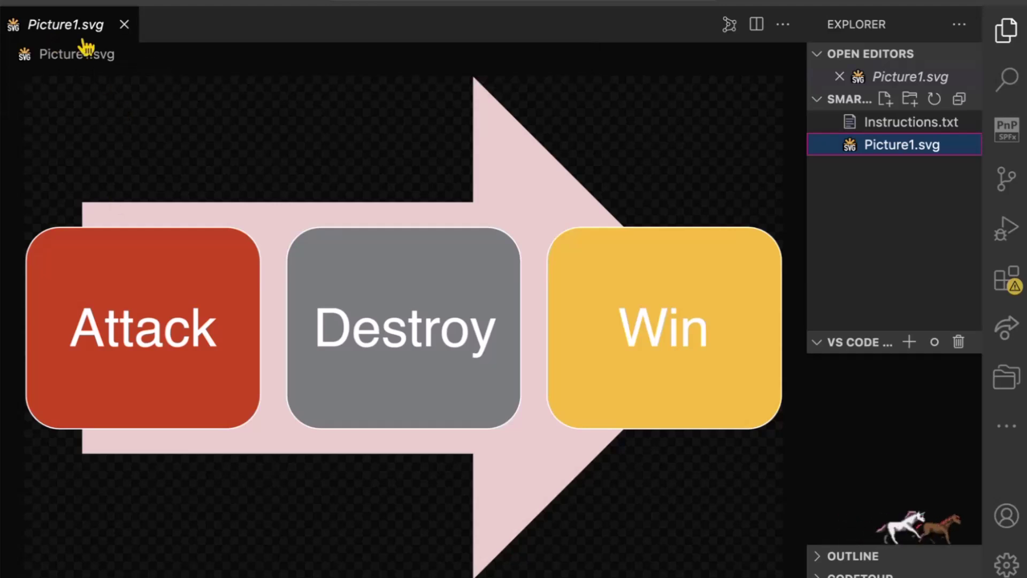
pyautogui.rightClick(76, 33)
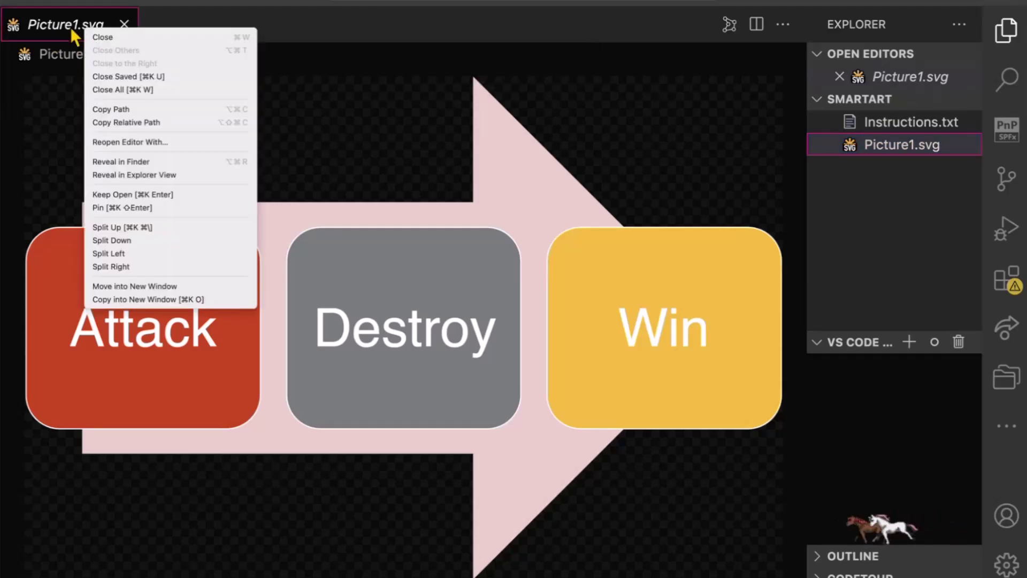
pyautogui.click(127, 141)
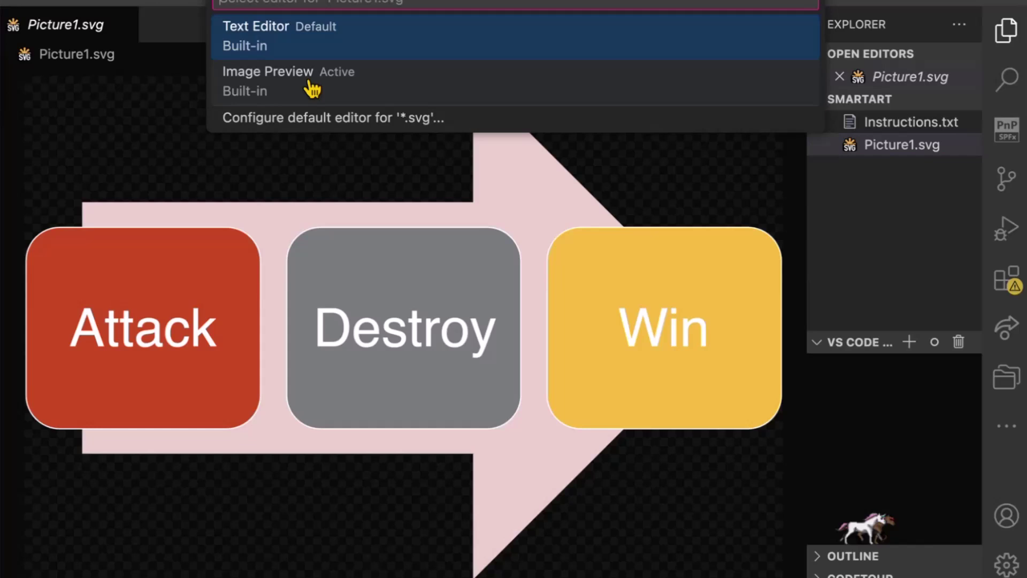
pyautogui.click(288, 42)
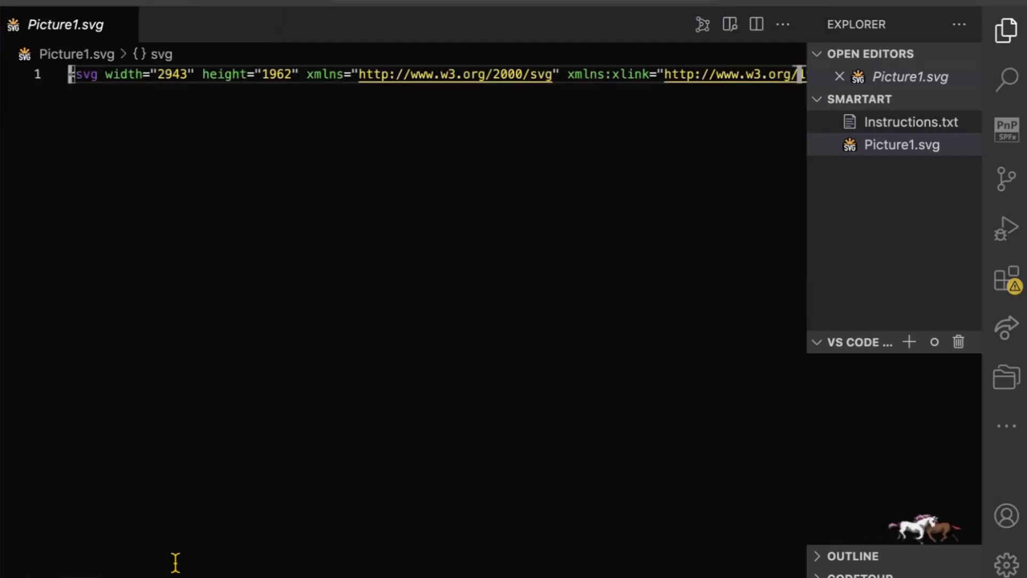
pyautogui.press('End')
pyautogui.hscroll(10, 433, 73)
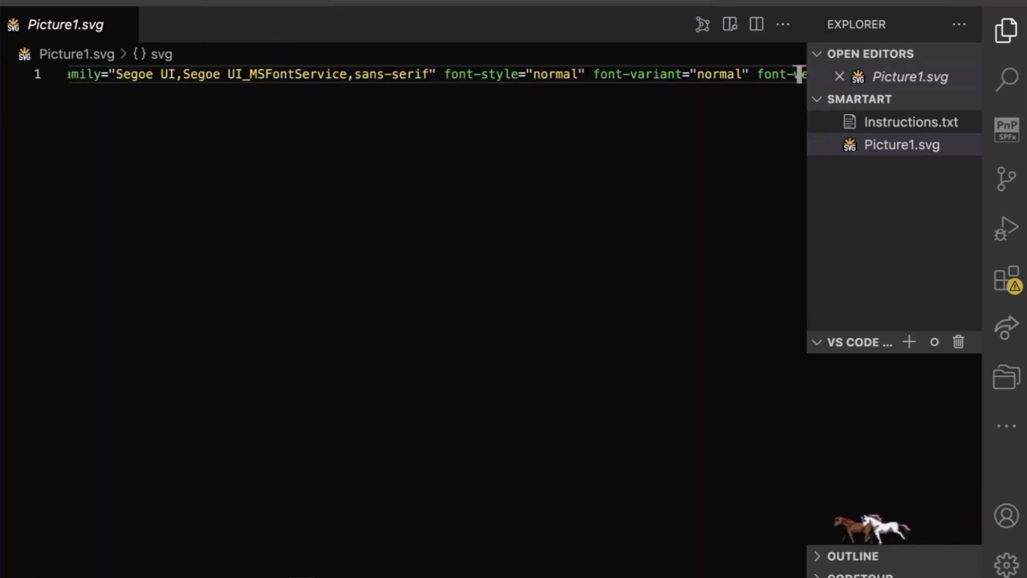
pyautogui.hscroll(-5, 433, 74)
pyautogui.hscroll(-10, 434, 74)
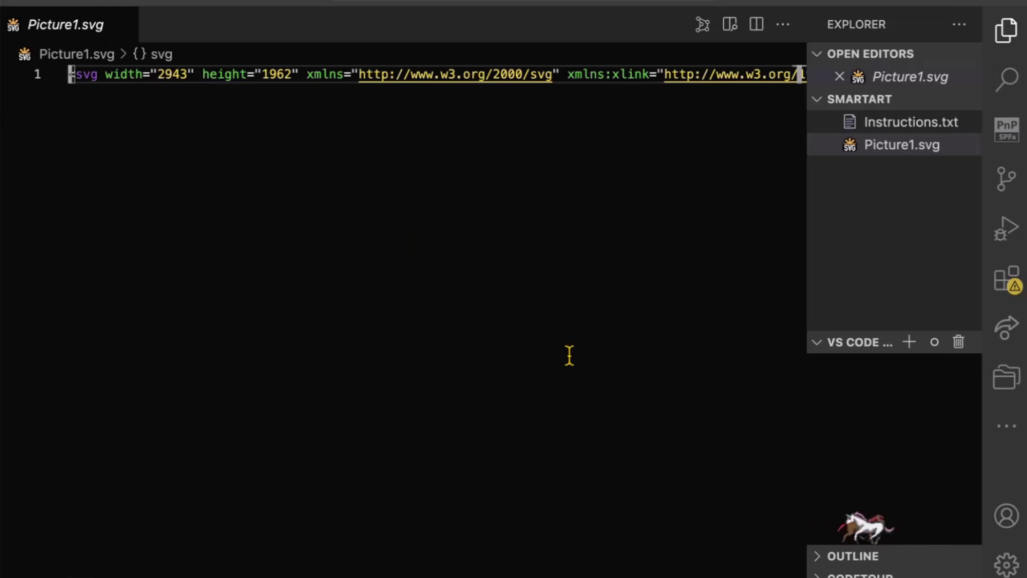
# Step: Reveal Picture1.svg in Finder, open it in Inkscape, and move the window into view
pyautogui.rightClick(915, 146)
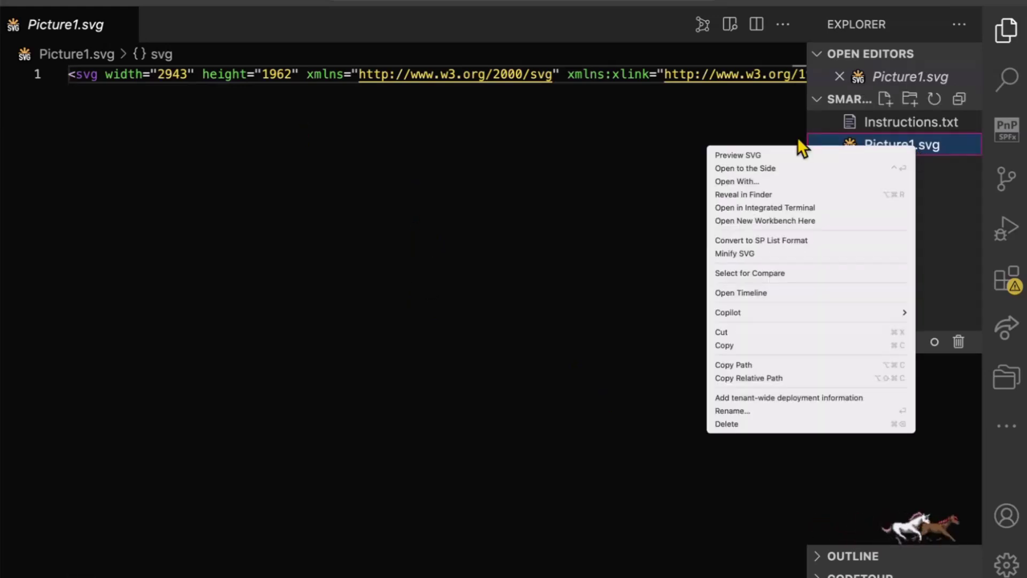
pyautogui.click(774, 196)
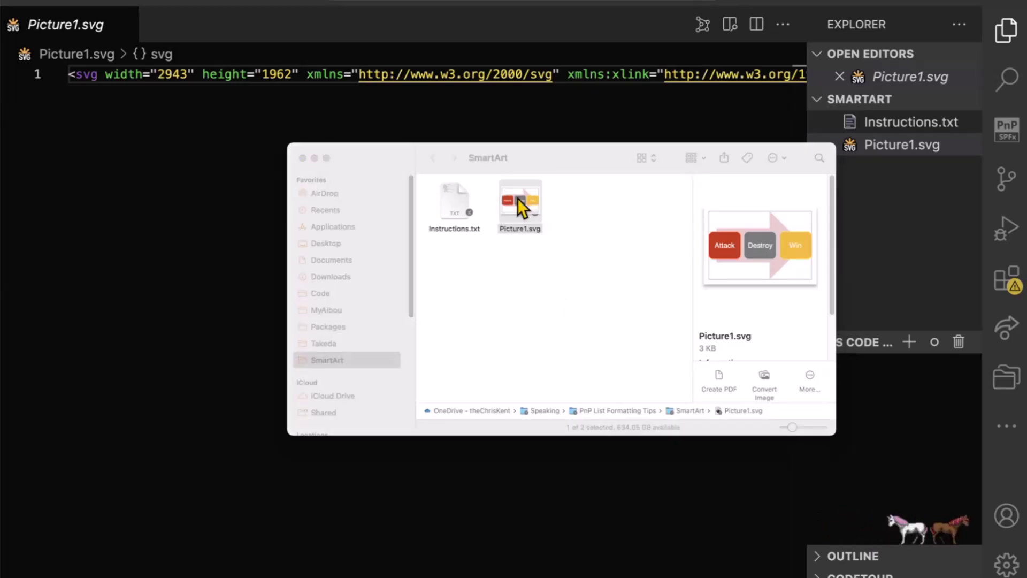
pyautogui.doubleClick(518, 203)
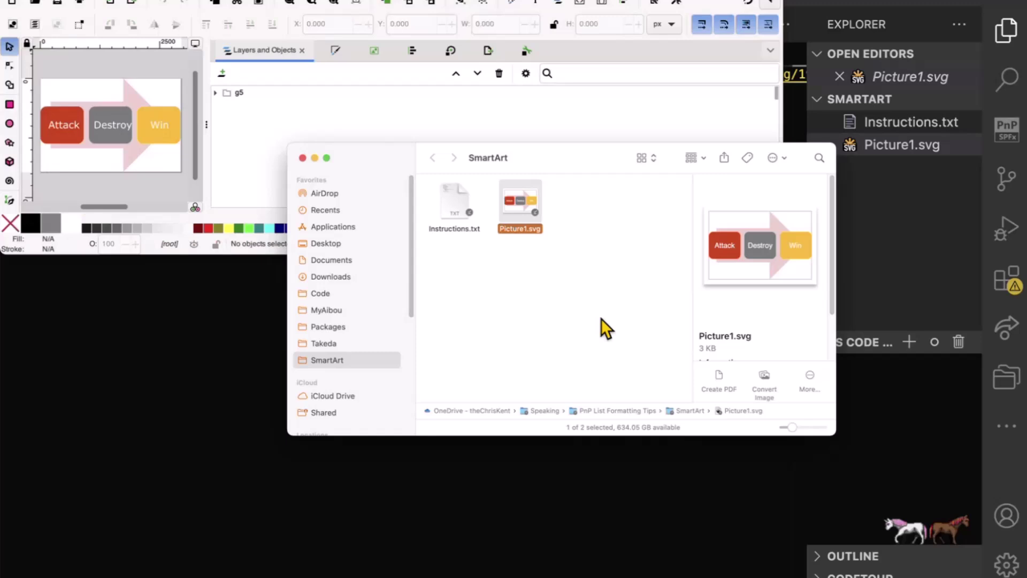
pyautogui.moveTo(298, 20); pyautogui.dragTo(295, 35)
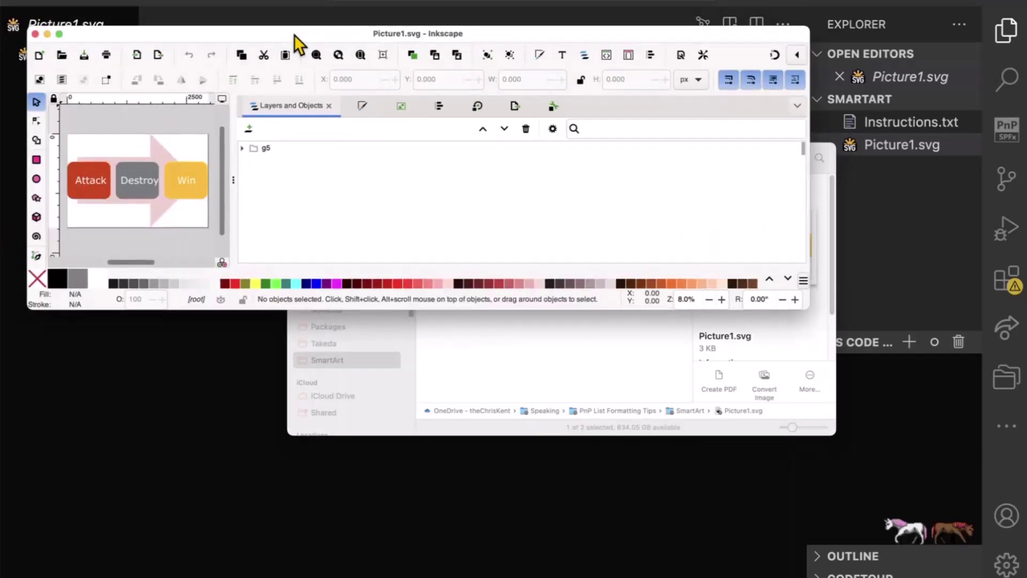
# Step: Maximise Inkscape, expand groups g5 and g4, and open the Edit menu
pyautogui.doubleClick(295, 35)
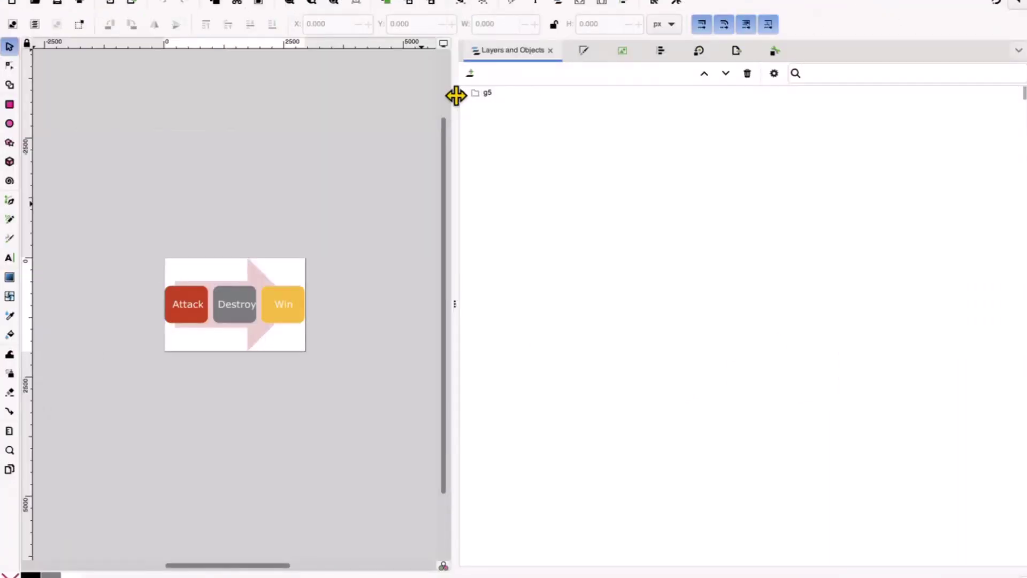
pyautogui.click(465, 93)
pyautogui.click(471, 107)
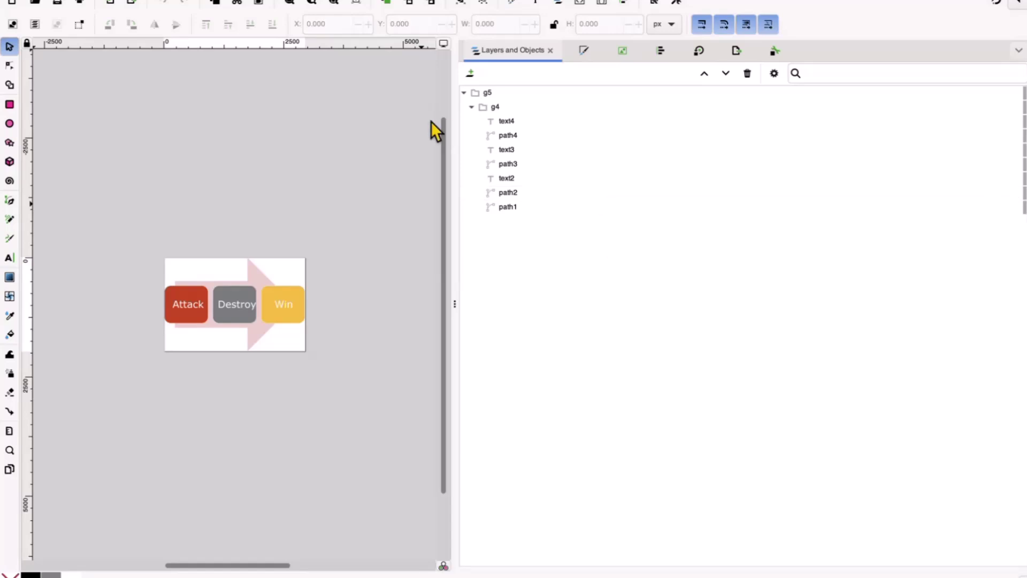
pyautogui.click(113, 2)
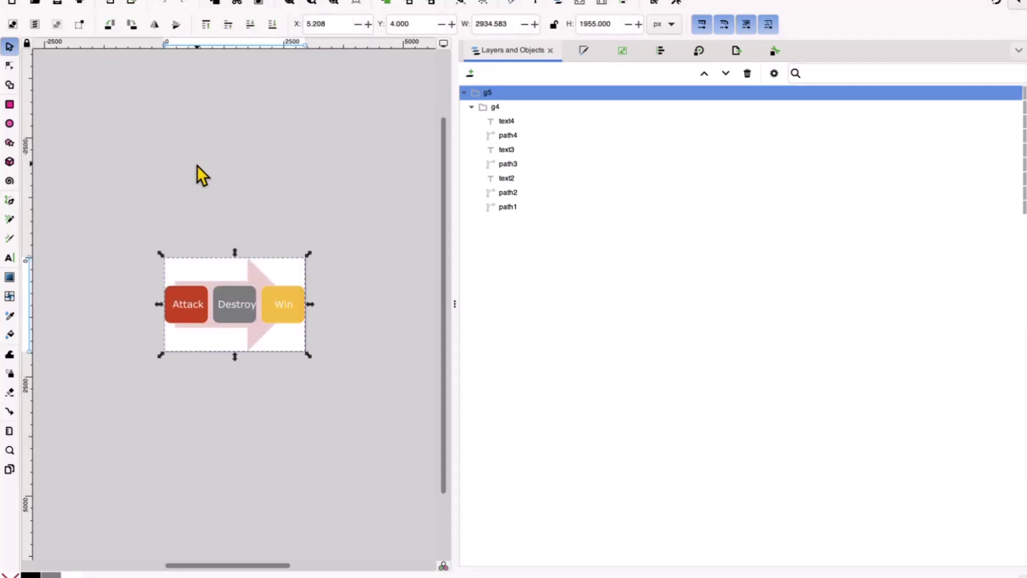
# Step: Ungroup the outer g5 group and then g4 into separate text and path objects
pyautogui.click(172, 2)
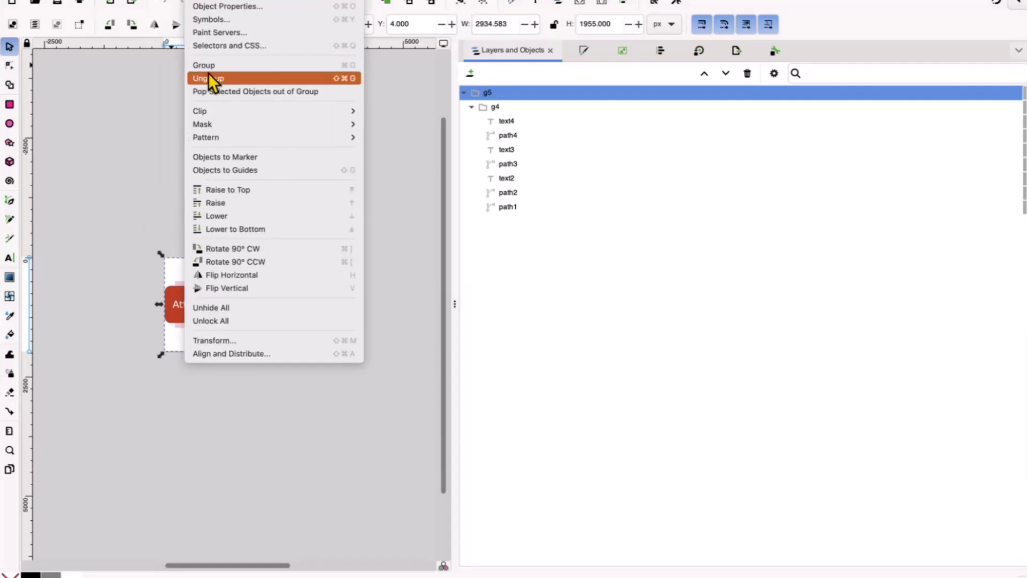
pyautogui.click(204, 65)
pyautogui.click(205, 2)
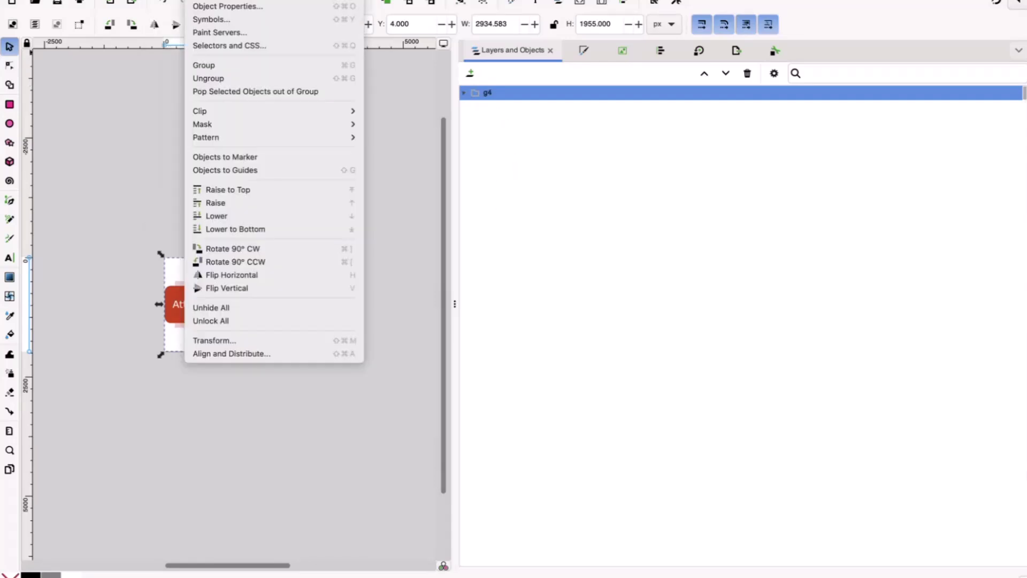
pyautogui.click(215, 81)
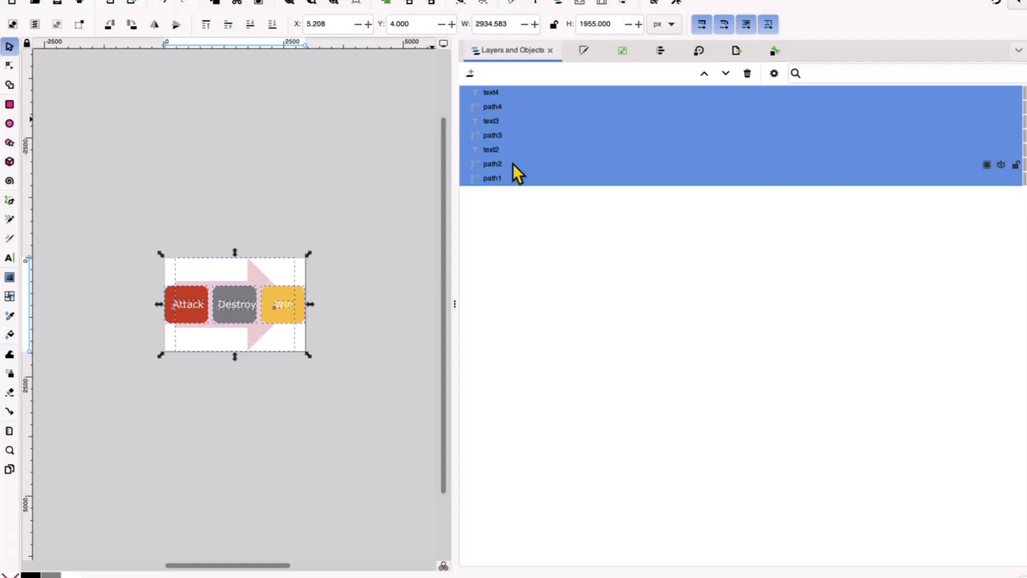
# Step: Convert the selected objects to paths and ungroup the resulting path groups
pyautogui.click(241, 1)
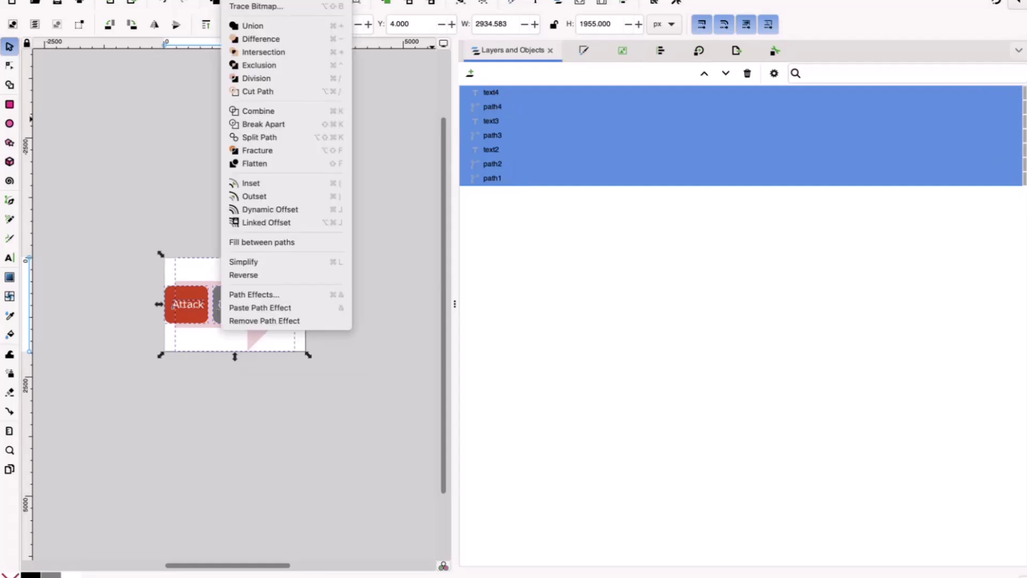
pyautogui.click(253, 2)
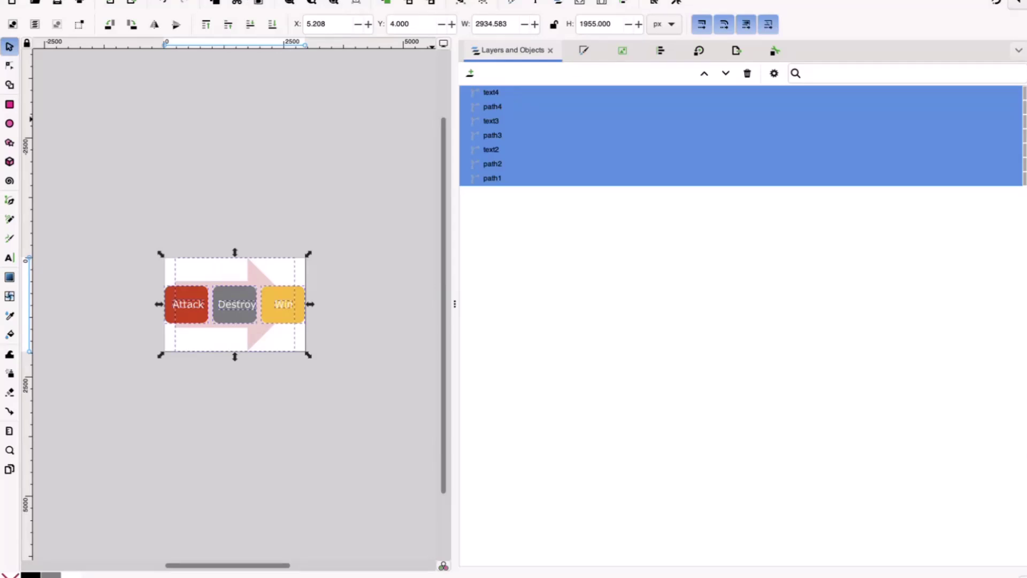
pyautogui.click(253, 2)
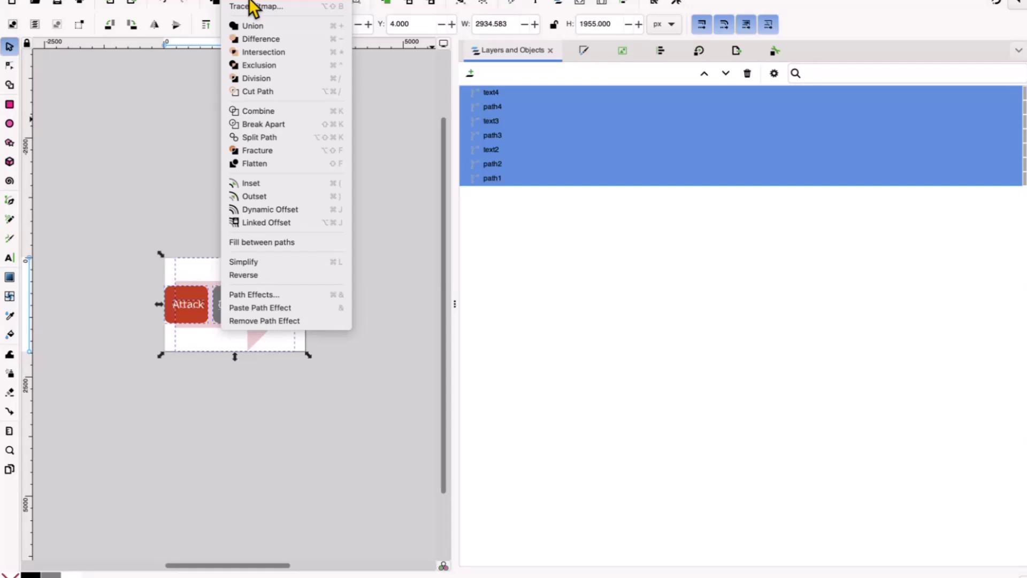
pyautogui.click(253, 8)
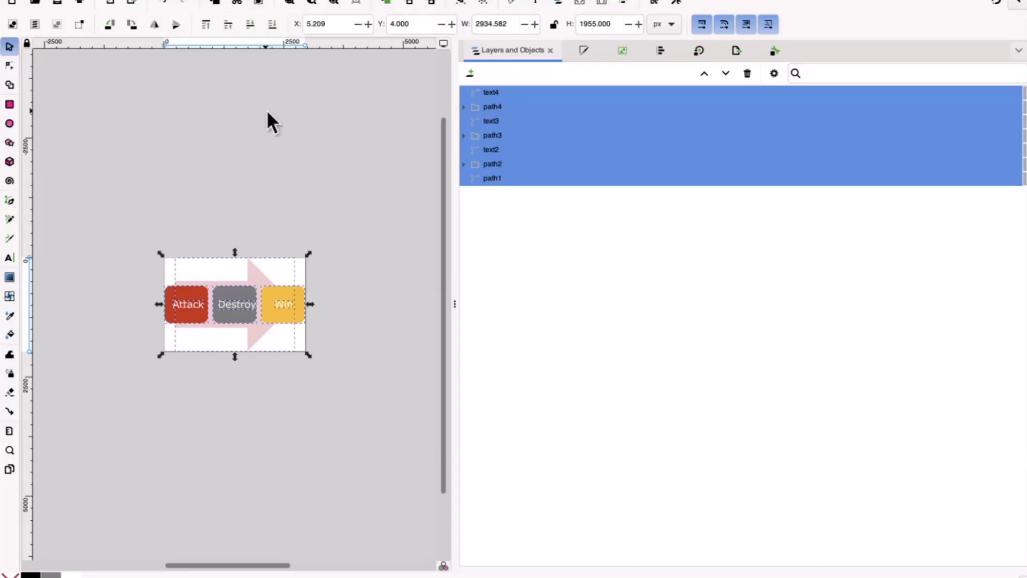
pyautogui.click(100, 2)
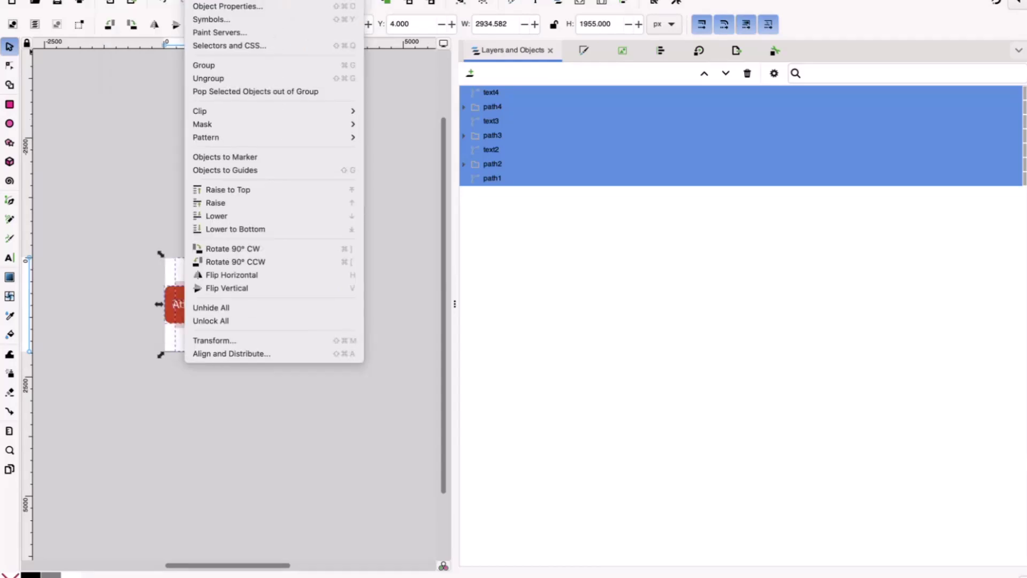
pyautogui.click(221, 79)
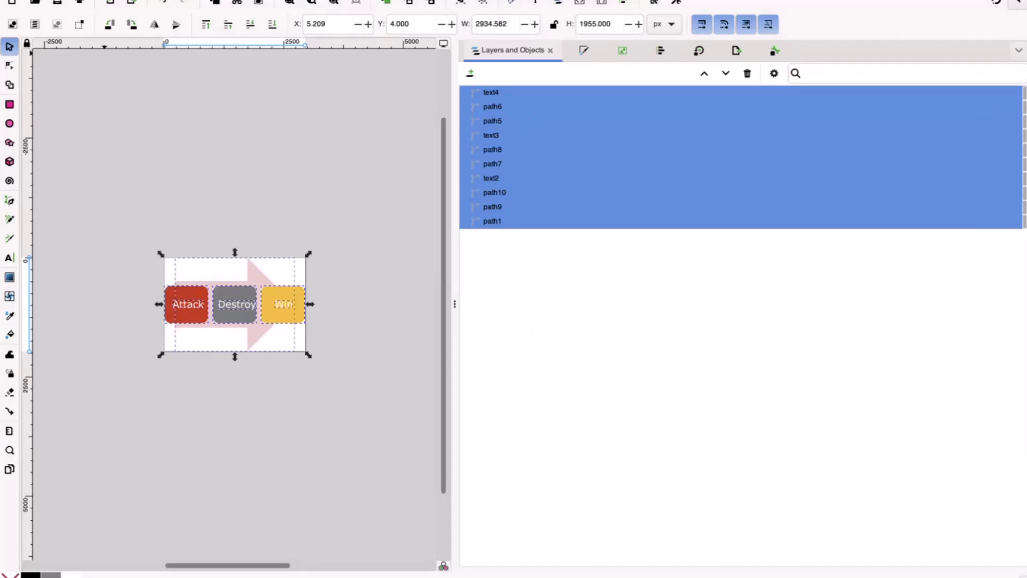
# Step: Save as Optimized SVG after reviewing SVG Output and IDs options, replacing Picture1.svg
pyautogui.click(43, 2)
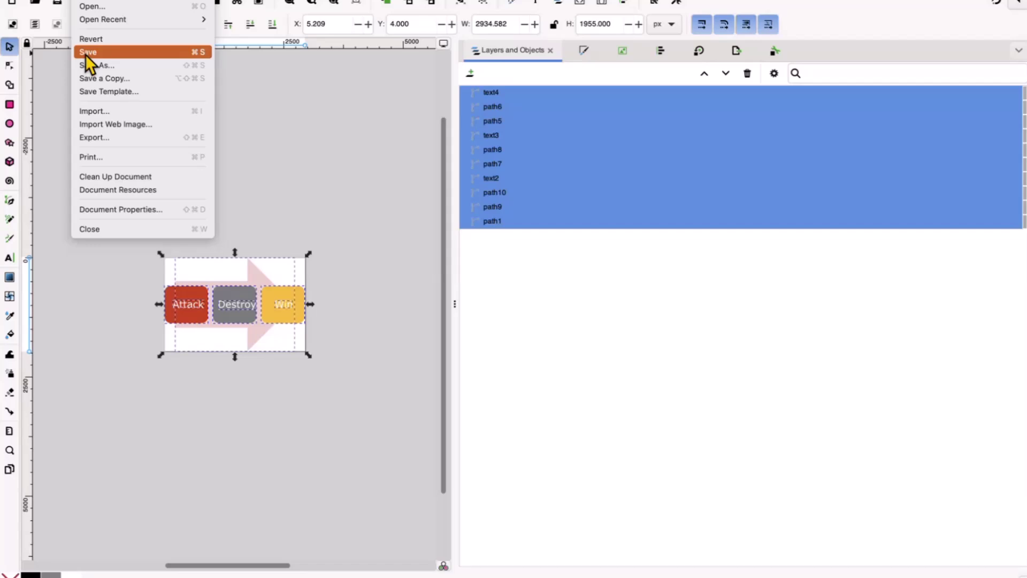
pyautogui.click(99, 64)
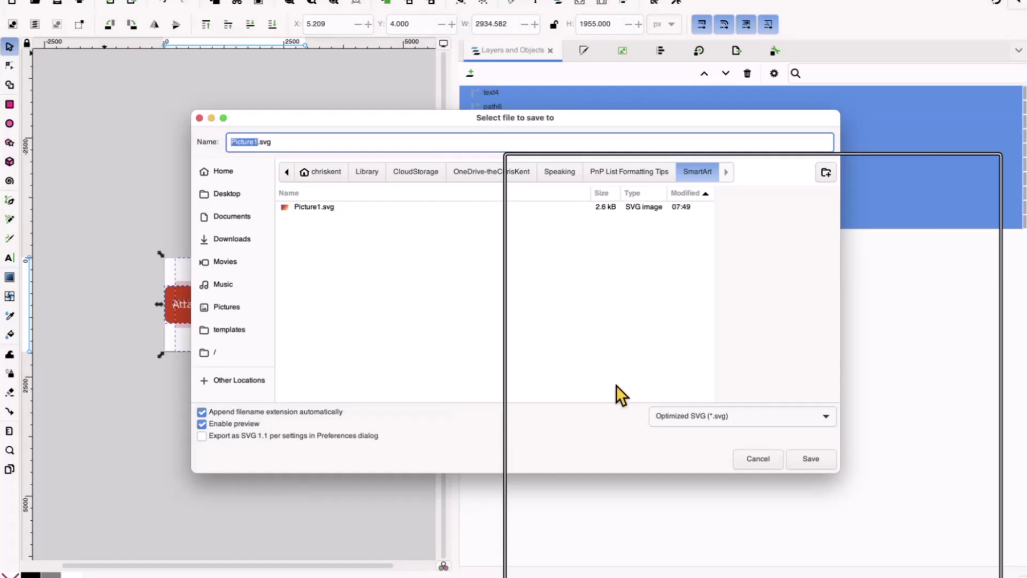
pyautogui.click(811, 459)
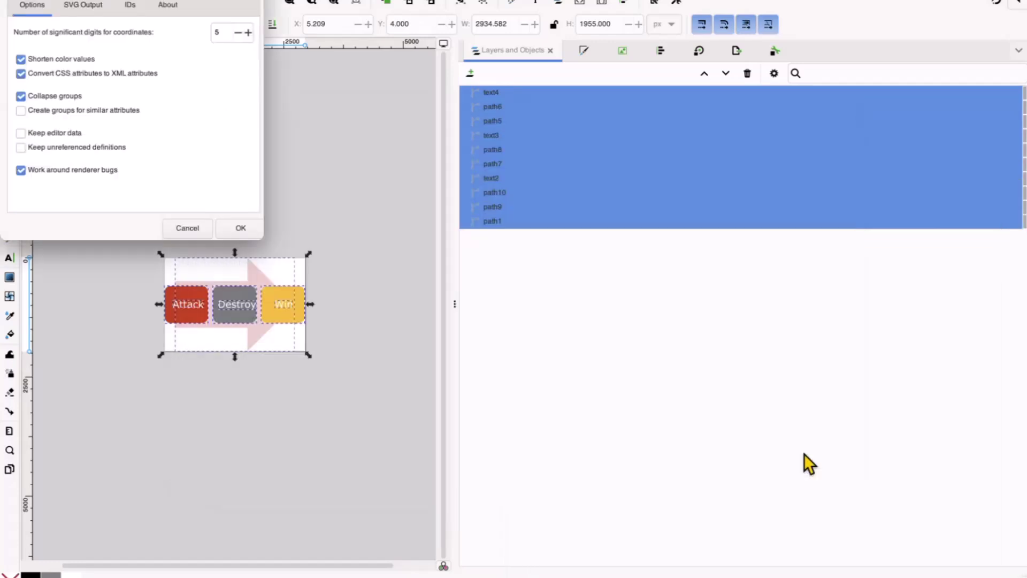
pyautogui.moveTo(207, 1); pyautogui.dragTo(239, 11)
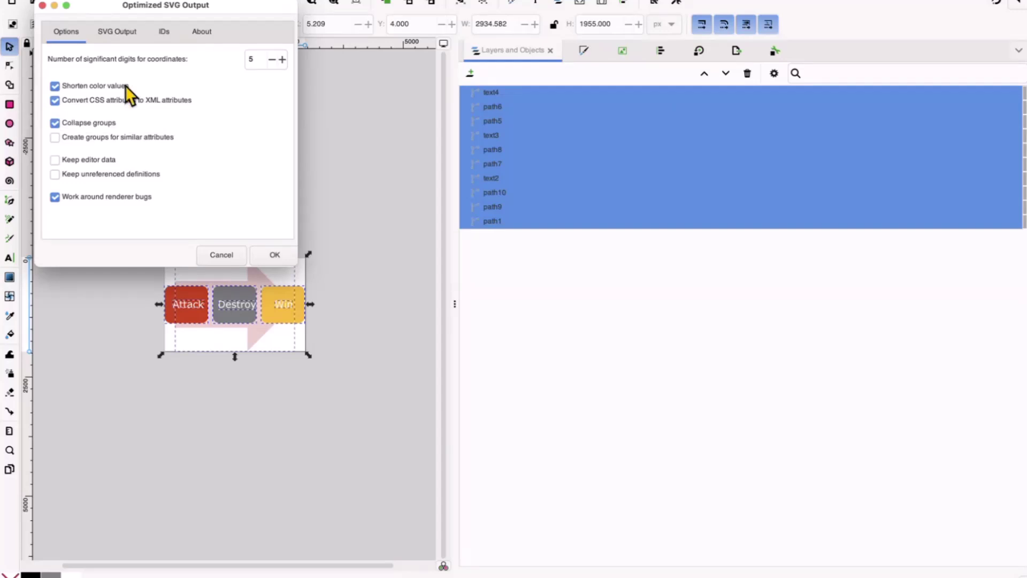
pyautogui.click(104, 33)
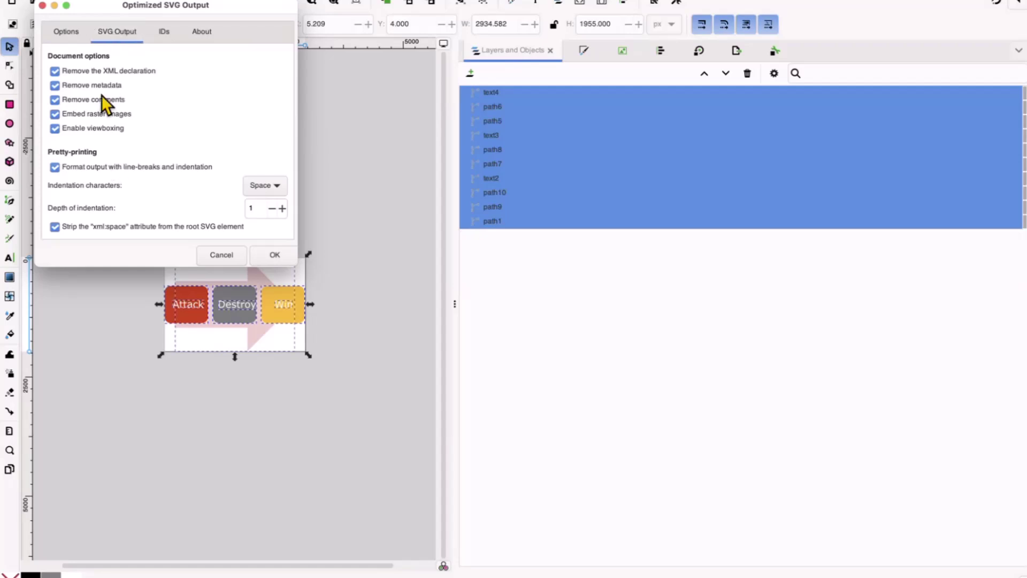
pyautogui.click(163, 32)
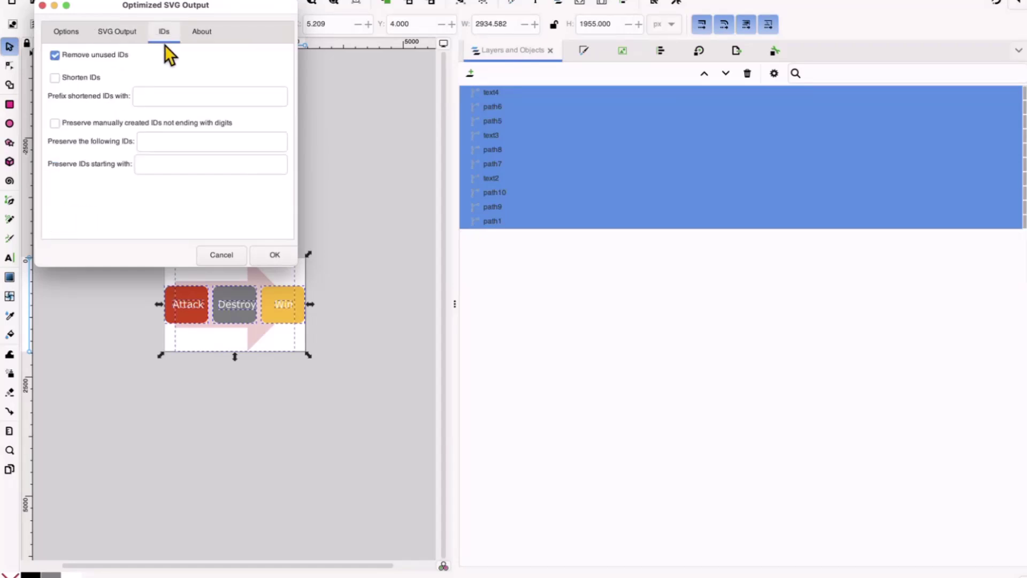
pyautogui.click(270, 254)
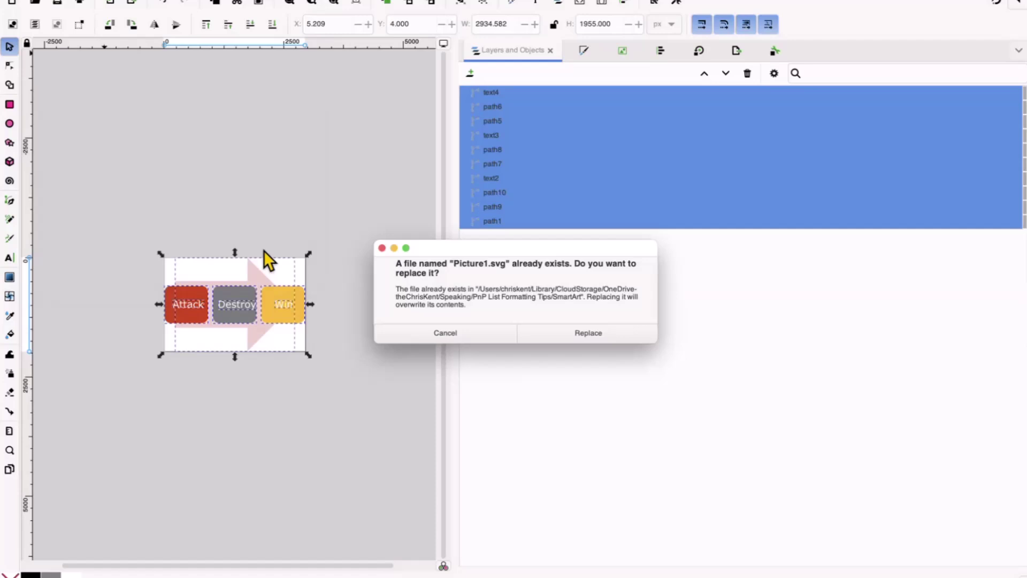
pyautogui.click(608, 339)
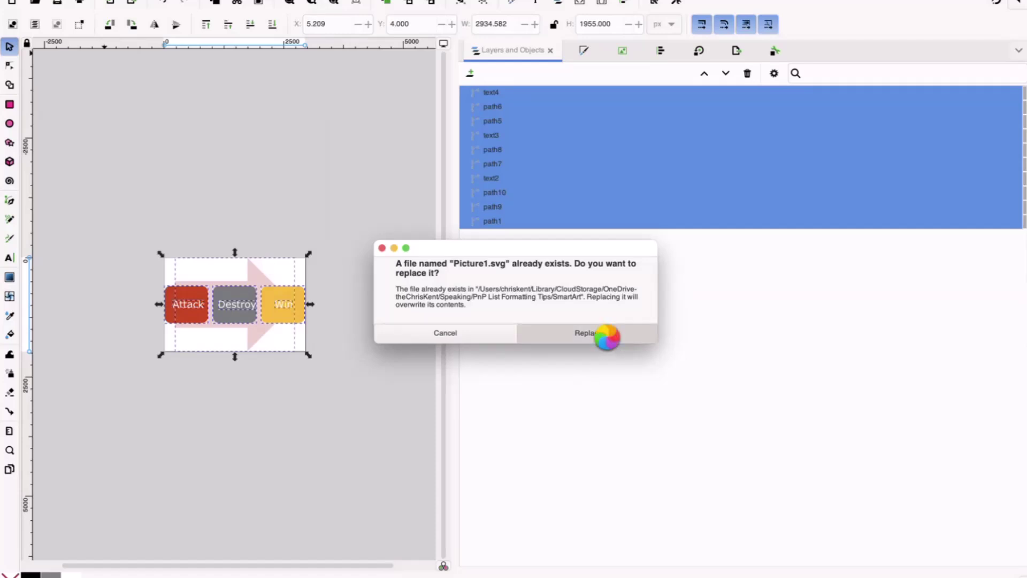
pyautogui.moveTo(557, 572)
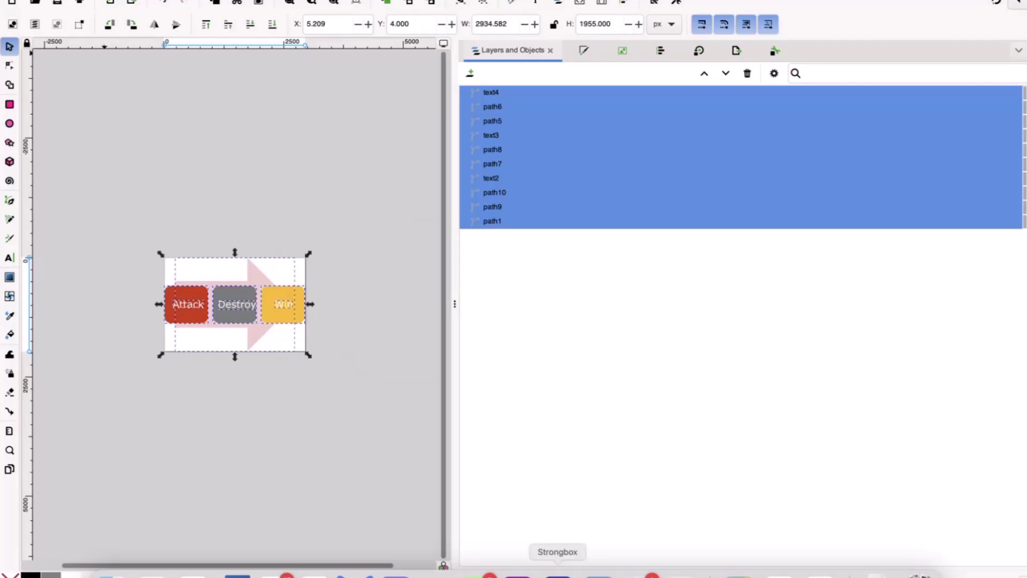
# Step: Convert Picture1.svg with Convert to SP List Format and select all the generated JSON
pyautogui.click(313, 572)
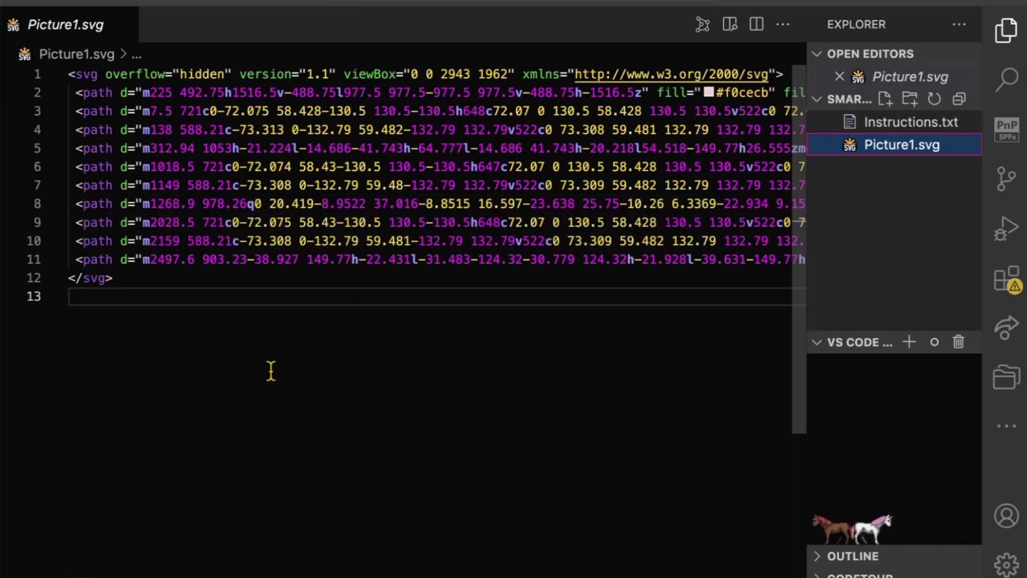
pyautogui.rightClick(271, 350)
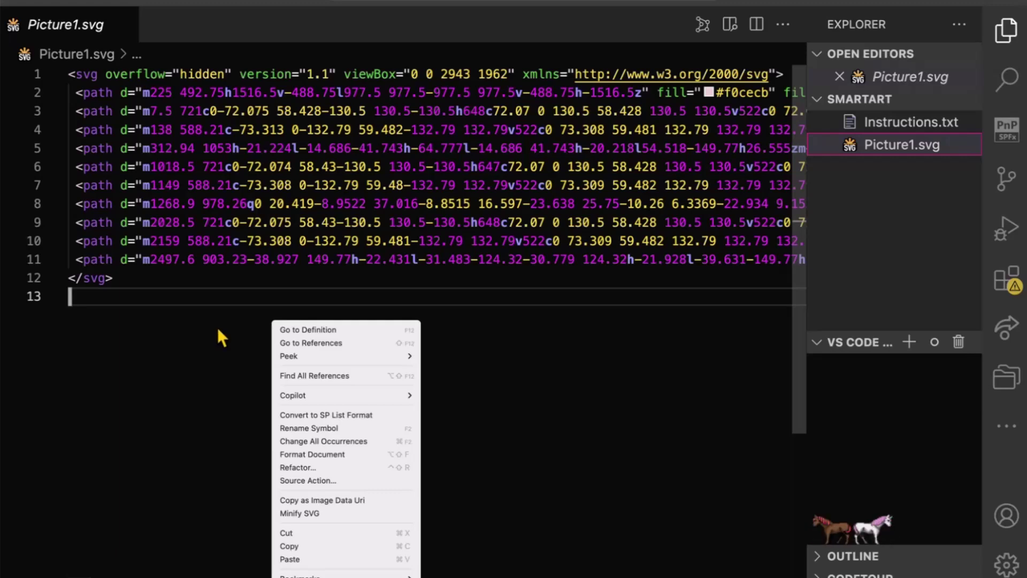
pyautogui.click(320, 415)
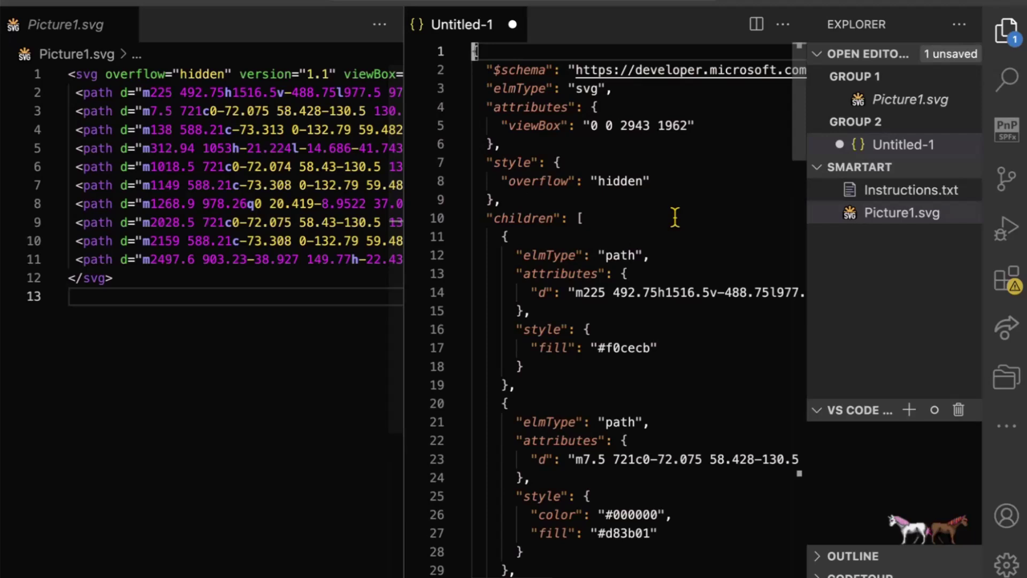
pyautogui.hotkey('ctrl', 'a')
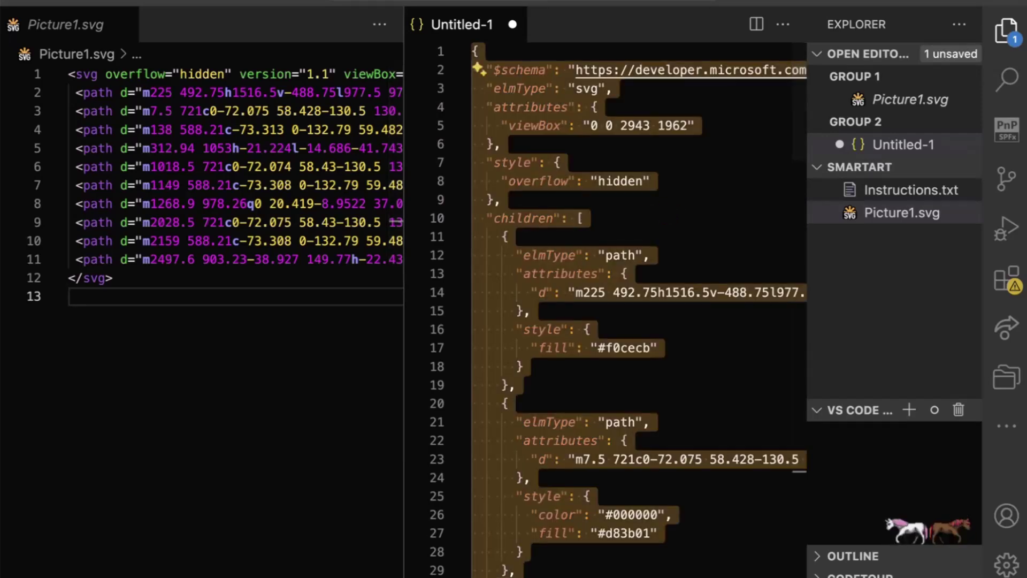
pyautogui.moveTo(236, 572)
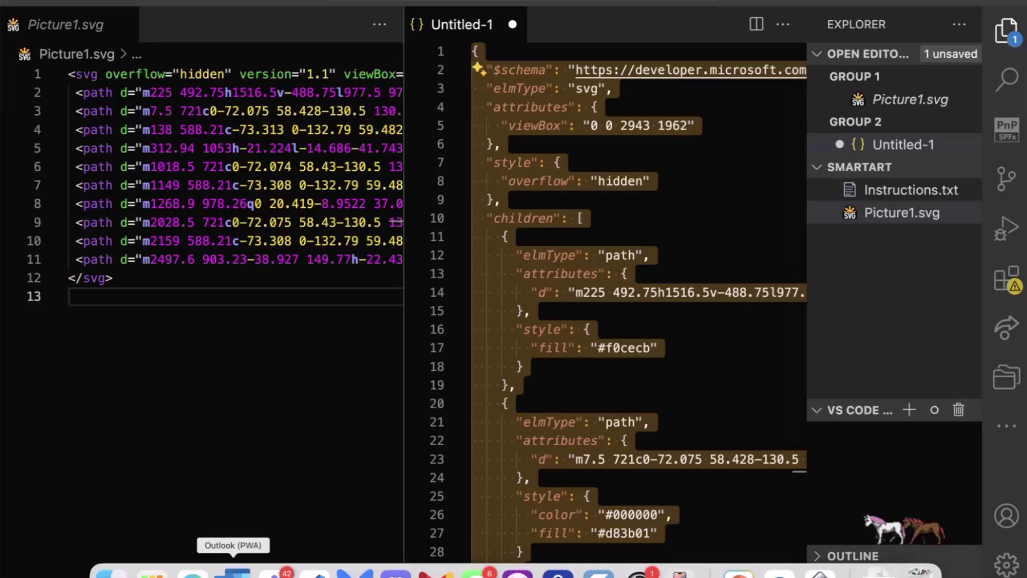
pyautogui.click(193, 566)
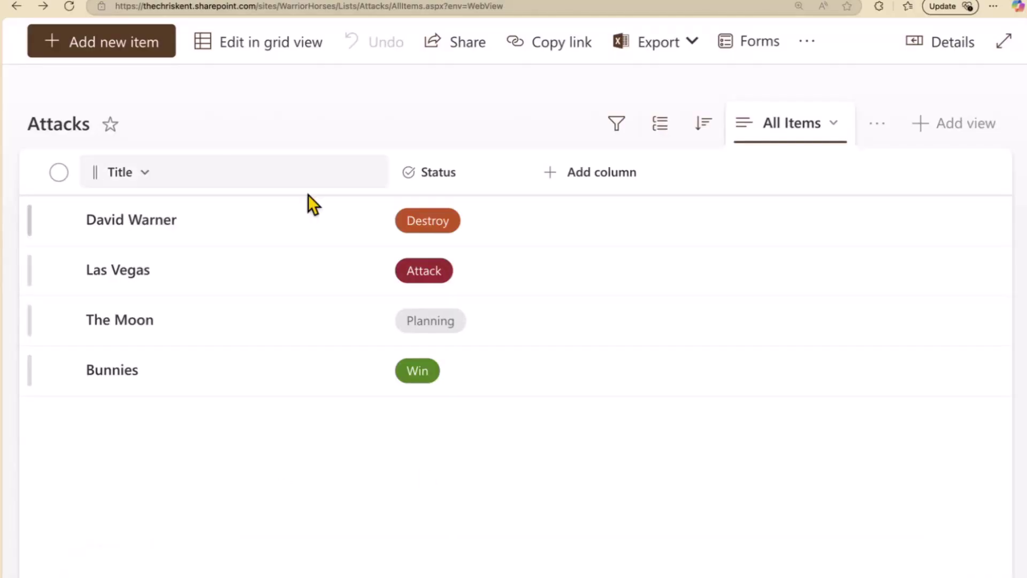
# Step: Create a single line of text column named Progress in the Attacks list
pyautogui.click(144, 172)
pyautogui.click(192, 365)
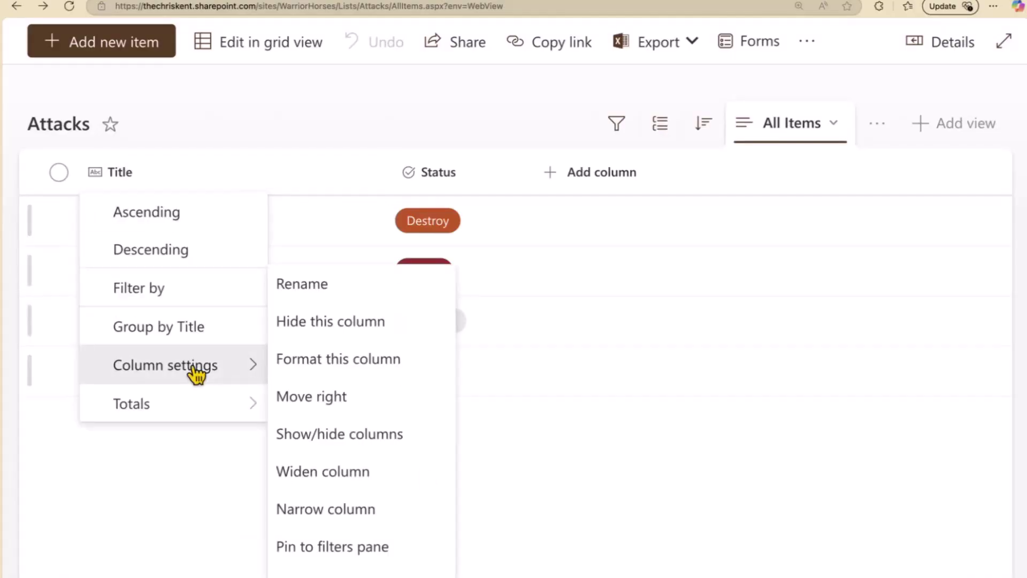
pyautogui.click(594, 172)
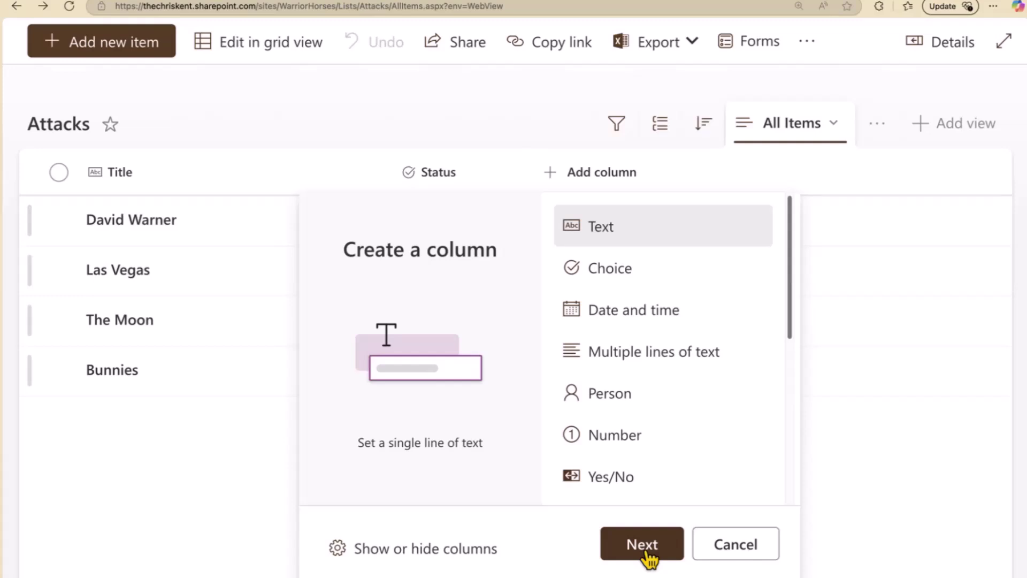
pyautogui.click(649, 550)
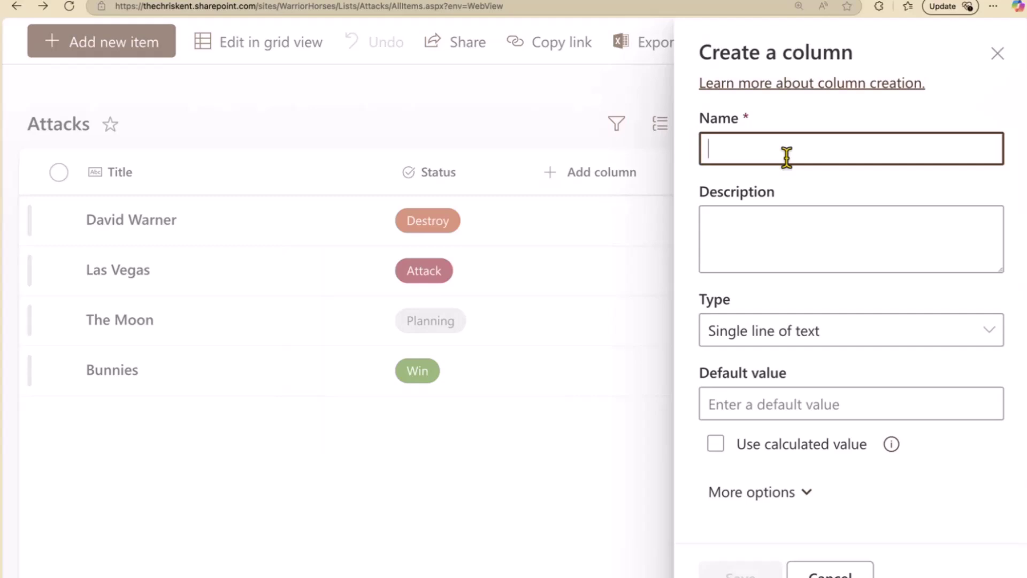
pyautogui.write('Progress')
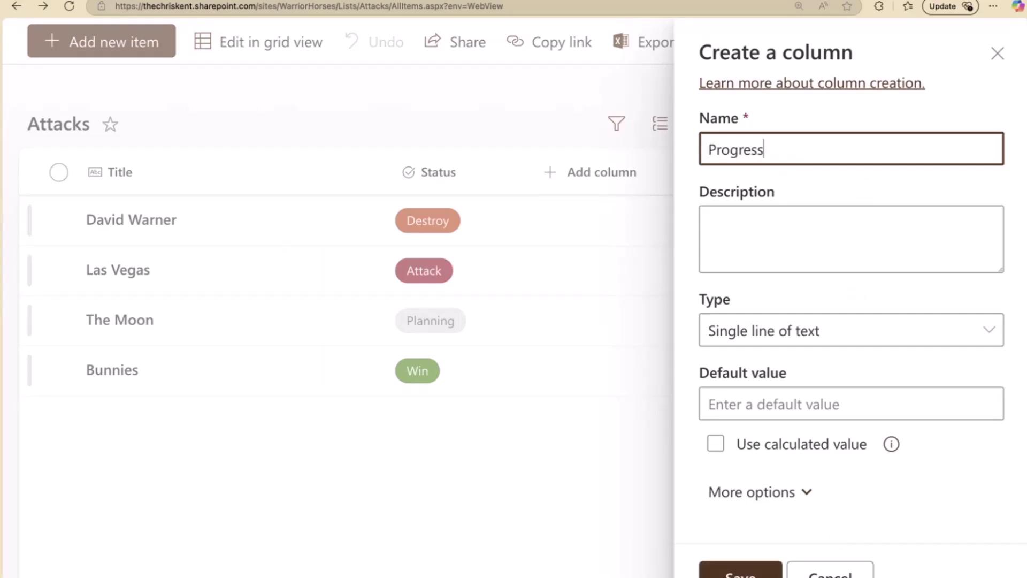
pyautogui.click(740, 570)
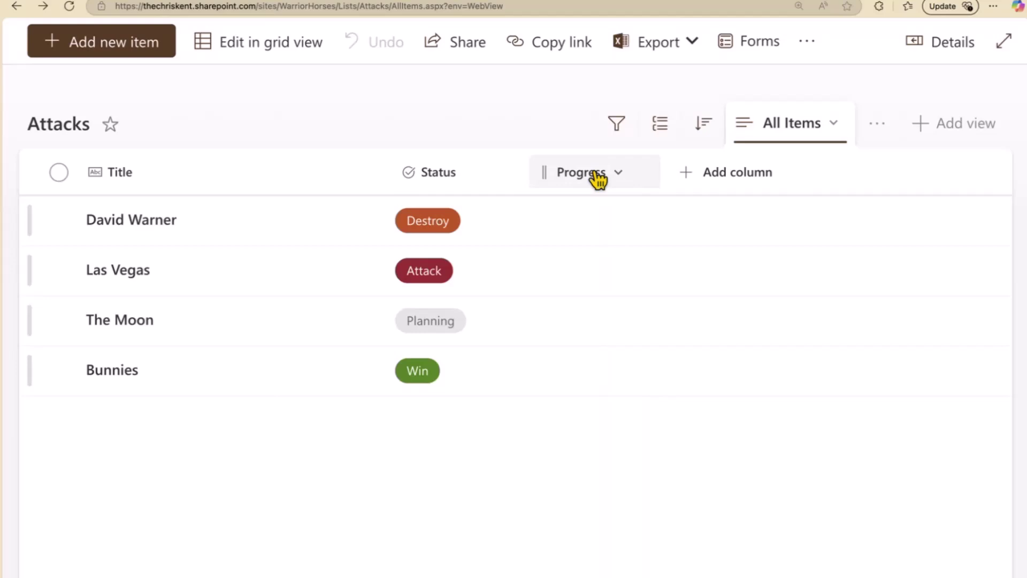
pyautogui.click(598, 179)
pyautogui.moveTo(615, 365)
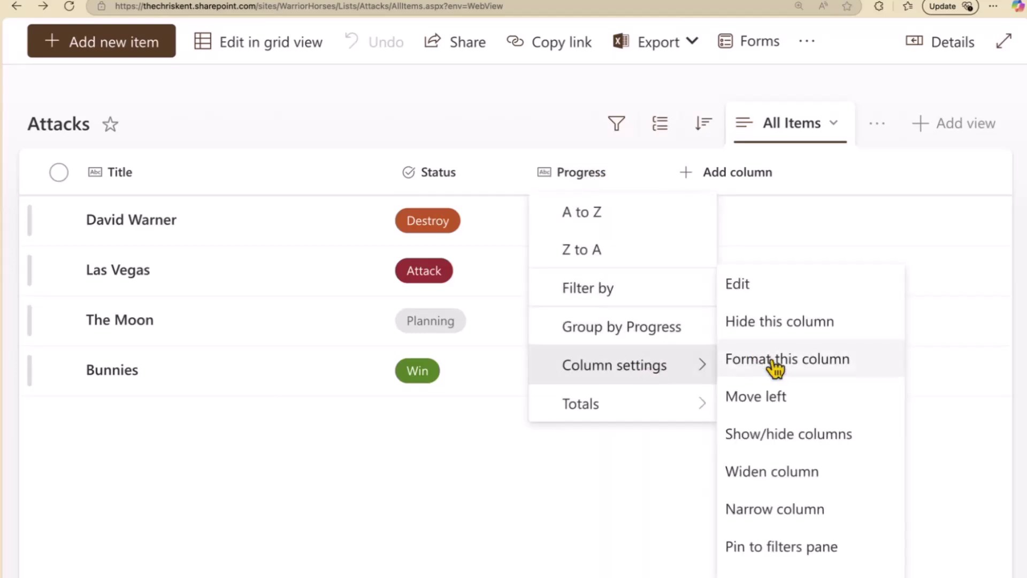
# Step: Replace the Progress column's advanced-mode formatting with the diagram JSON and preview it
pyautogui.click(776, 363)
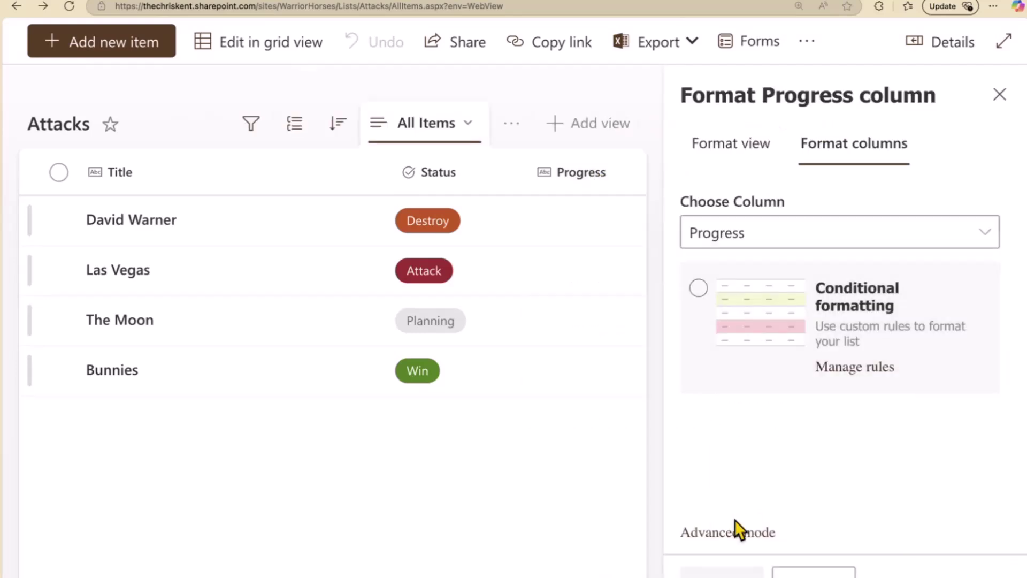
pyautogui.click(742, 532)
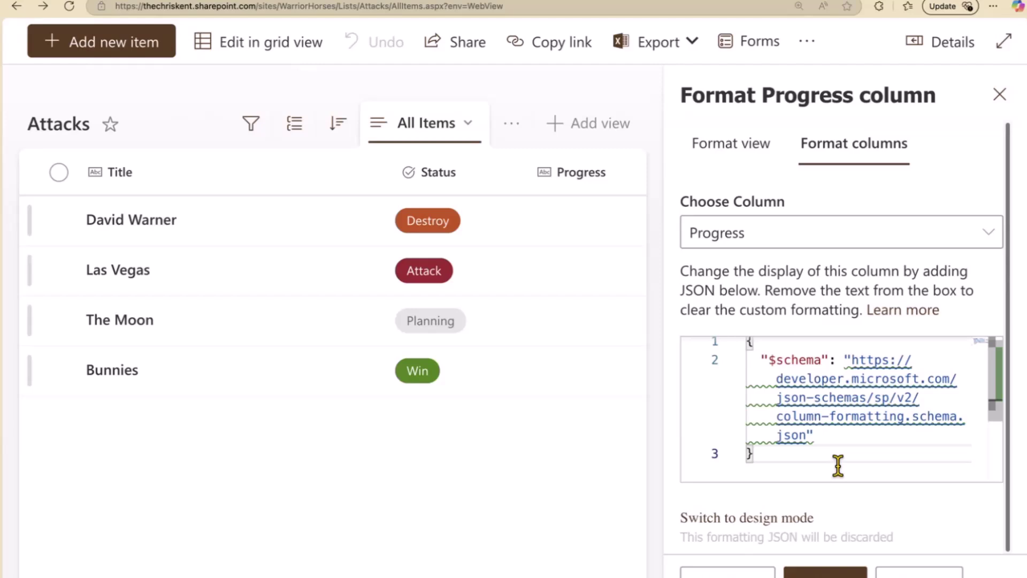
pyautogui.hotkey('ctrl', 'a')
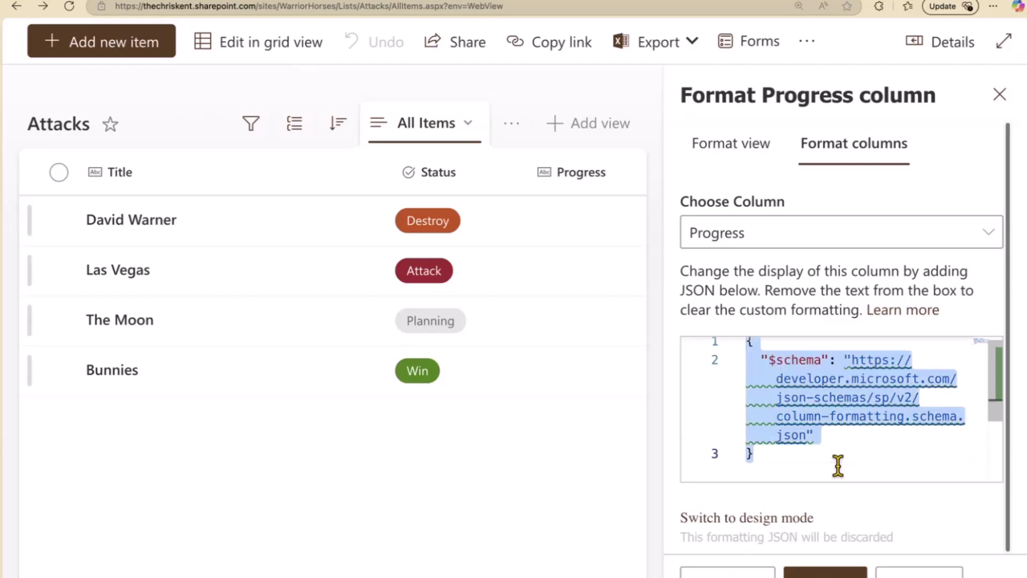
pyautogui.hotkey('ctrl', 'v')
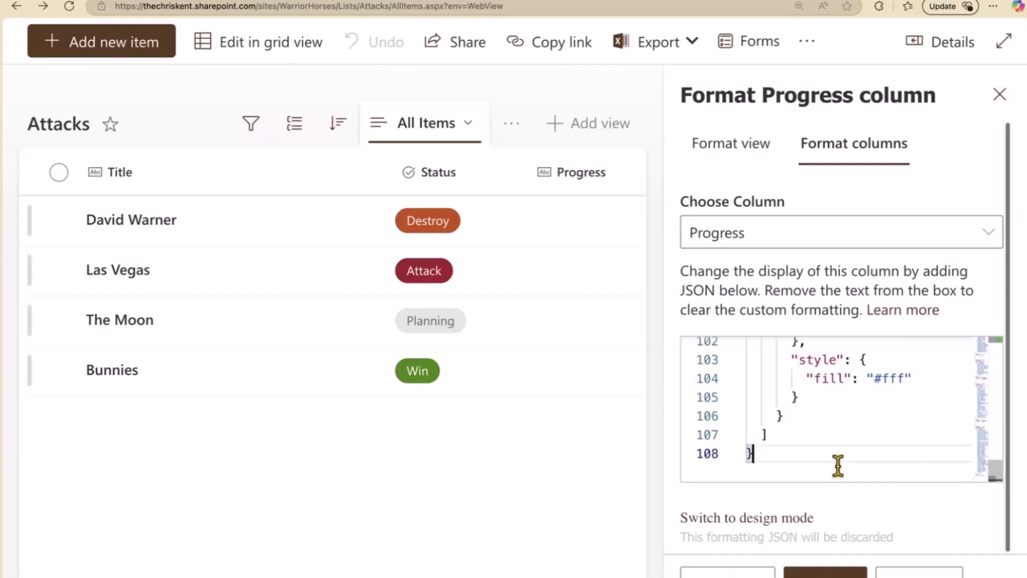
pyautogui.click(728, 572)
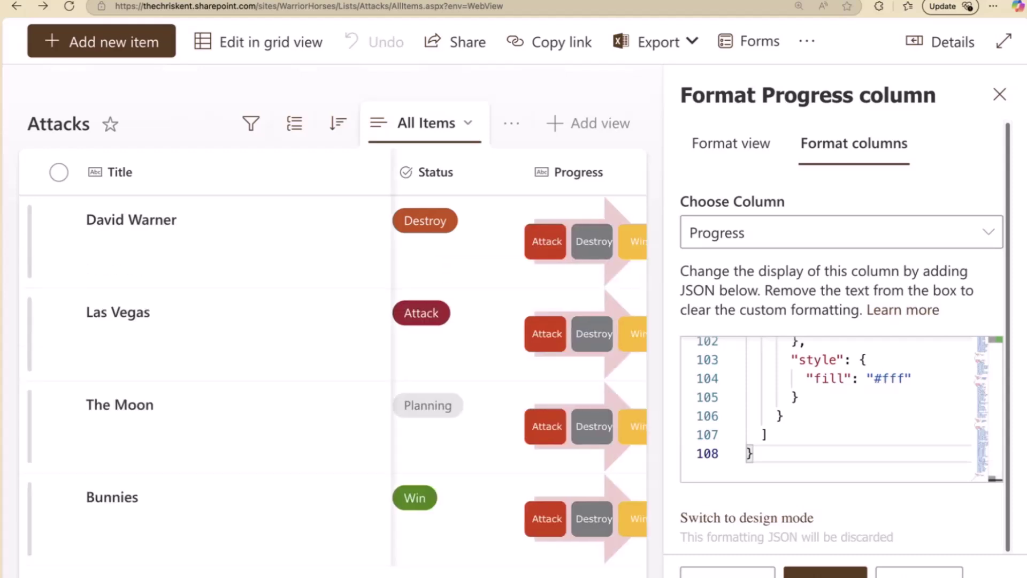
pyautogui.hscroll(3, 452, 321)
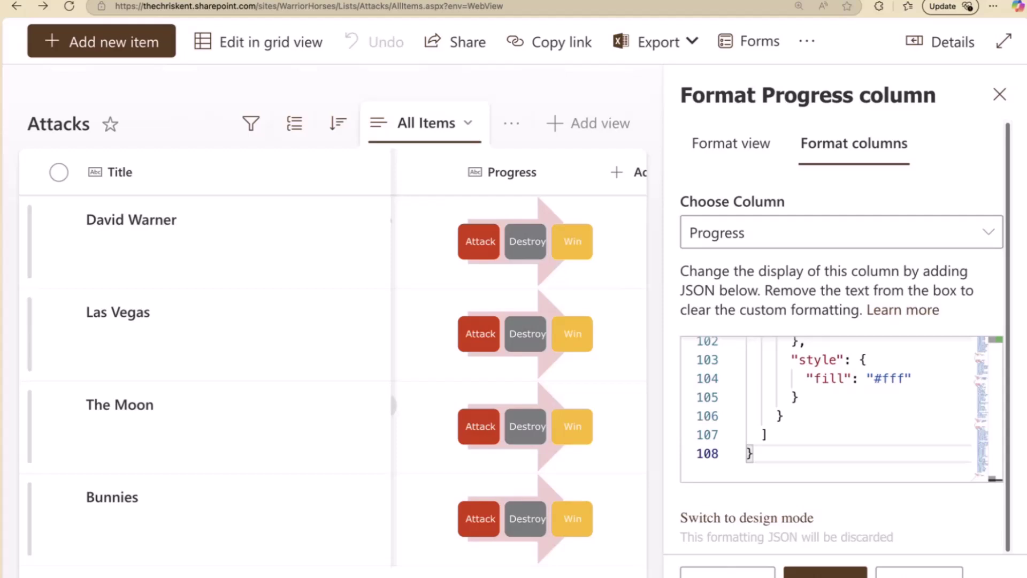
pyautogui.click(658, 284)
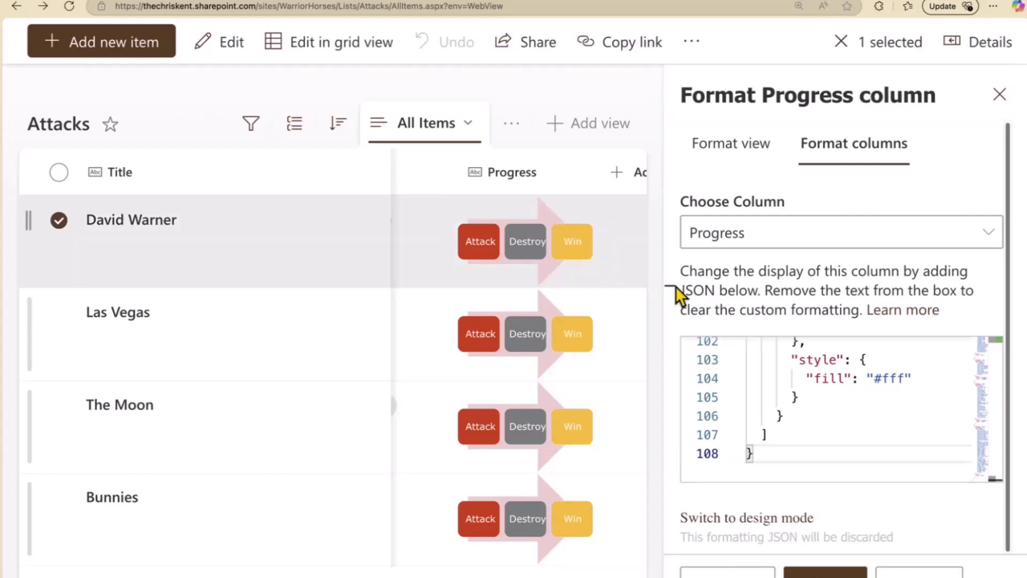
pyautogui.click(821, 416)
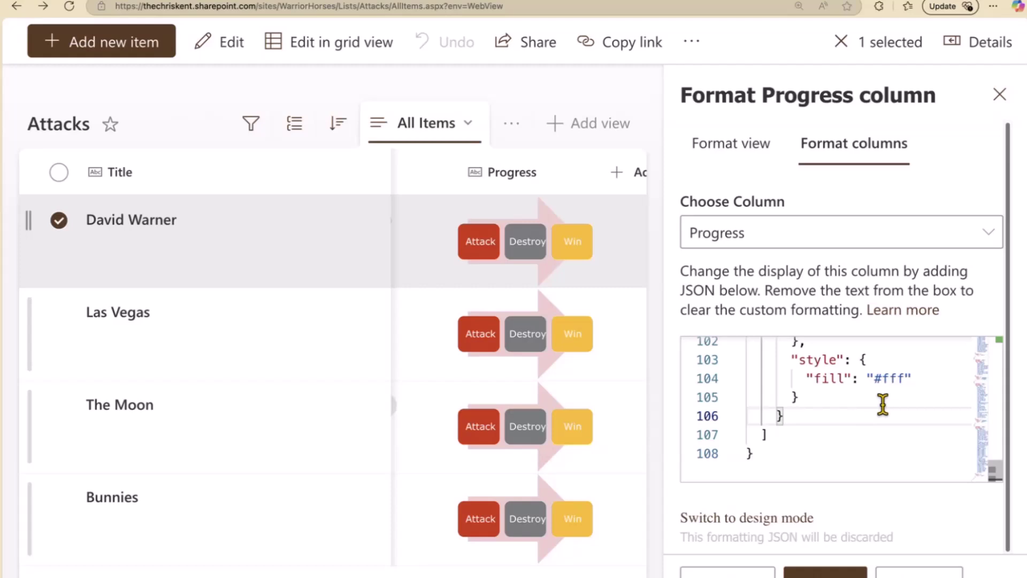
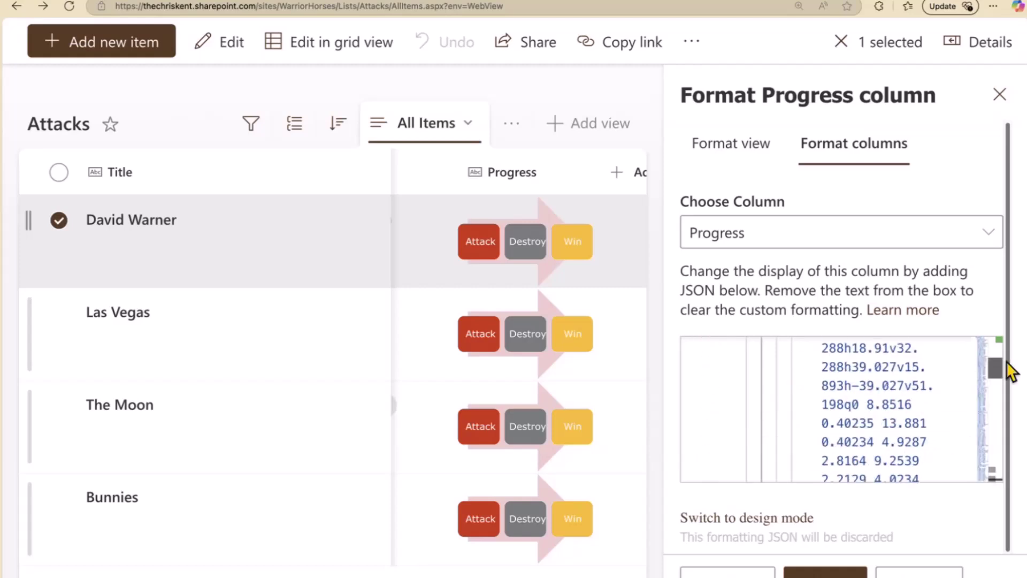
pyautogui.moveTo(996, 368); pyautogui.dragTo(996, 353)
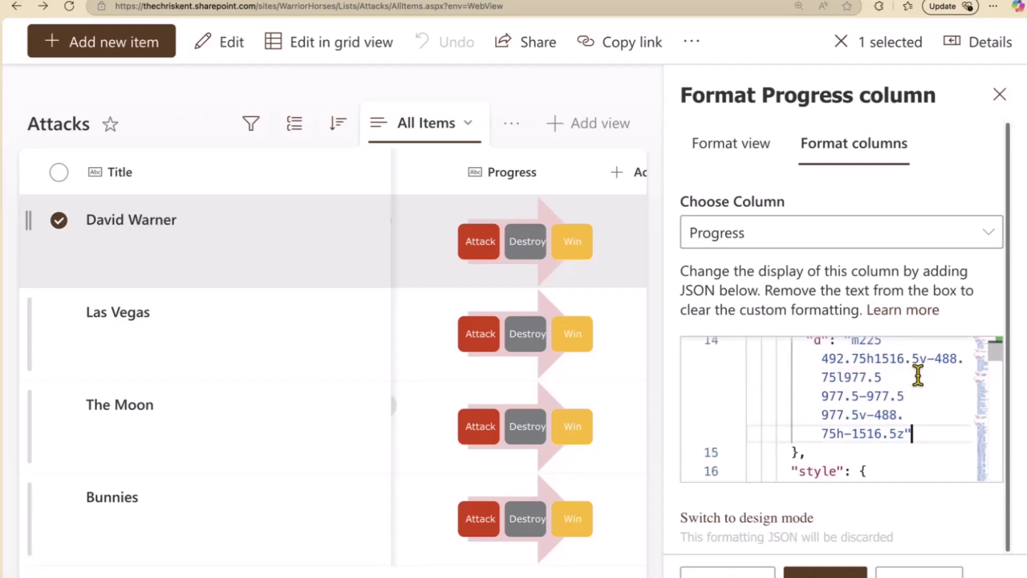
pyautogui.scroll(5, 917, 374)
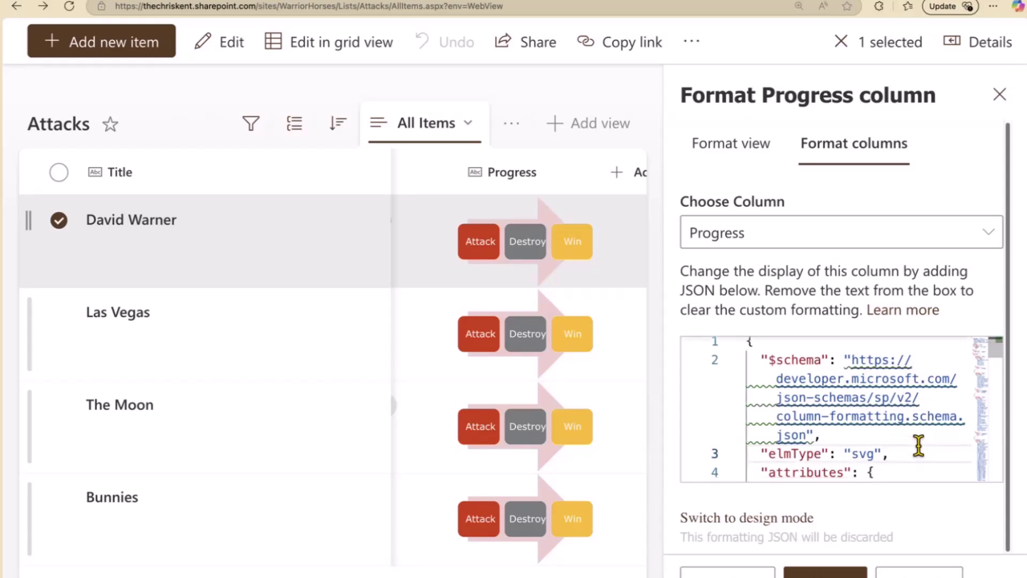
pyautogui.scroll(-1, 907, 455)
pyautogui.scroll(-1, 915, 444)
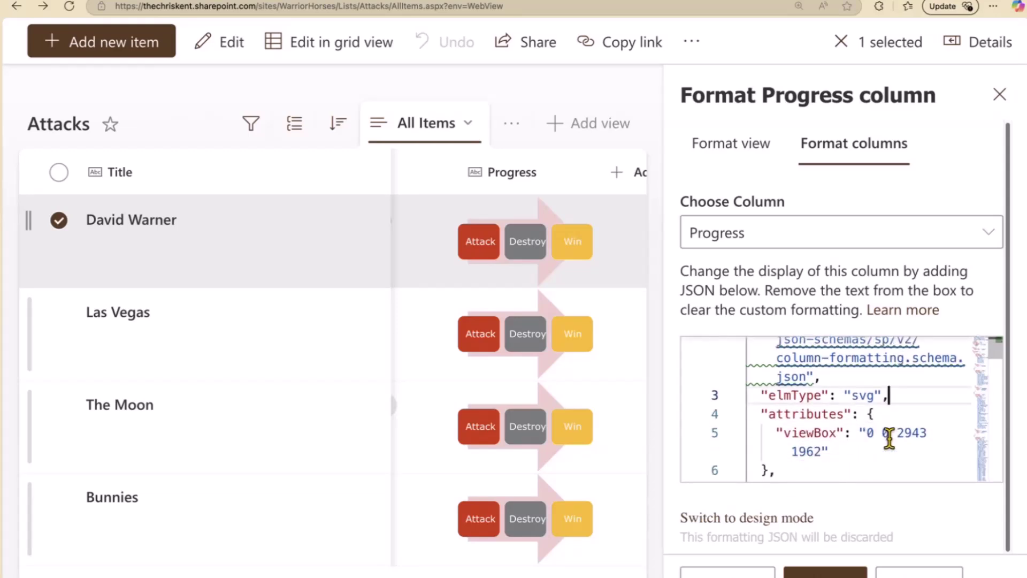
pyautogui.scroll(-1, 866, 459)
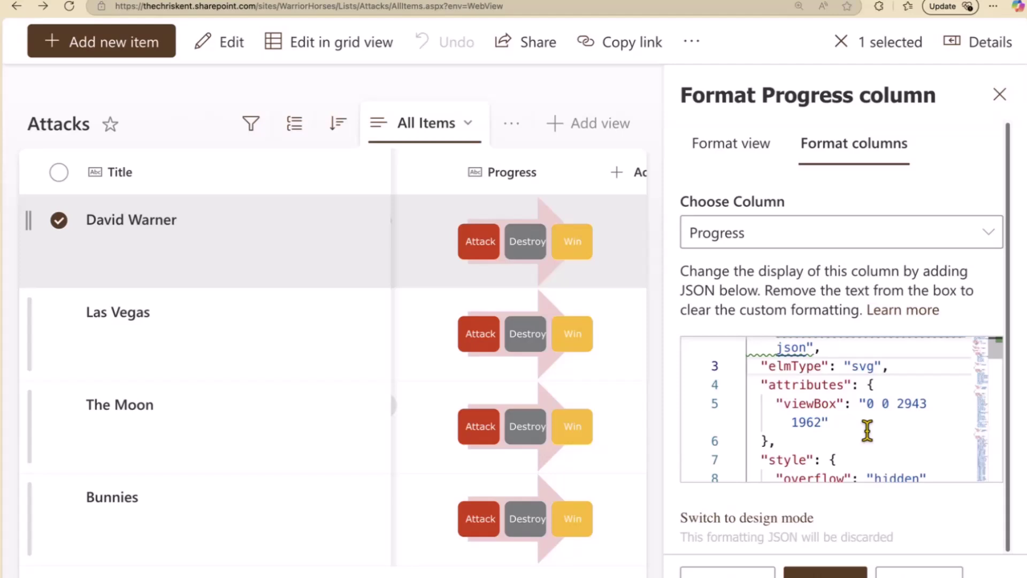
pyautogui.moveTo(568, 253)
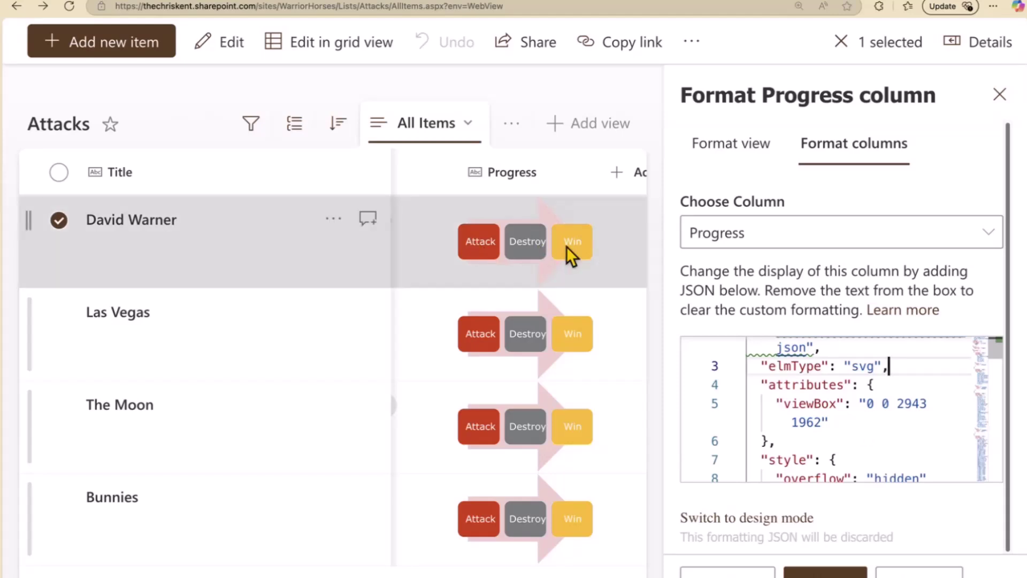
# Step: Try changing the arrow background fill #f0cecb to red, then undo it
pyautogui.click(881, 421)
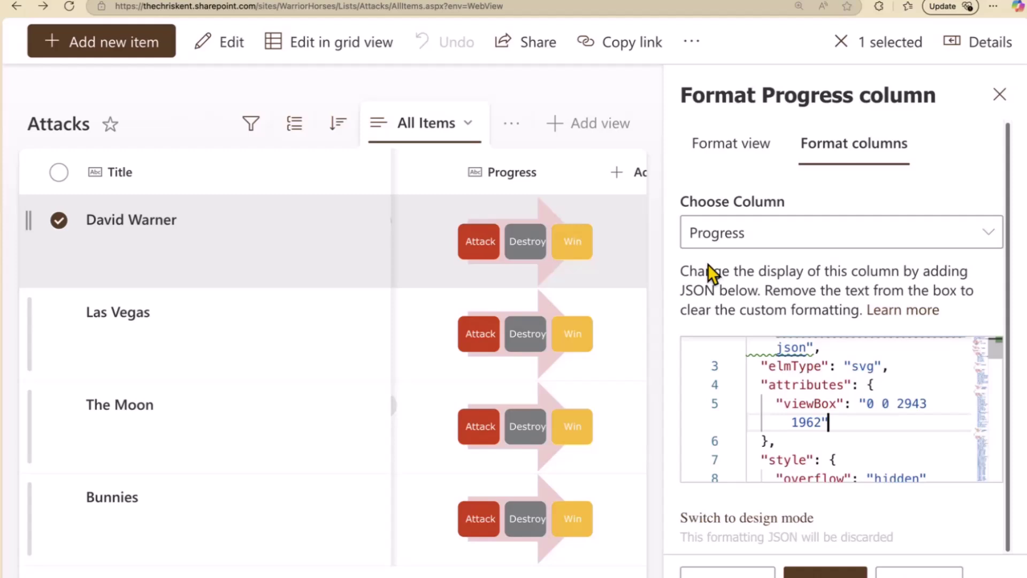
pyautogui.scroll(-1, 878, 436)
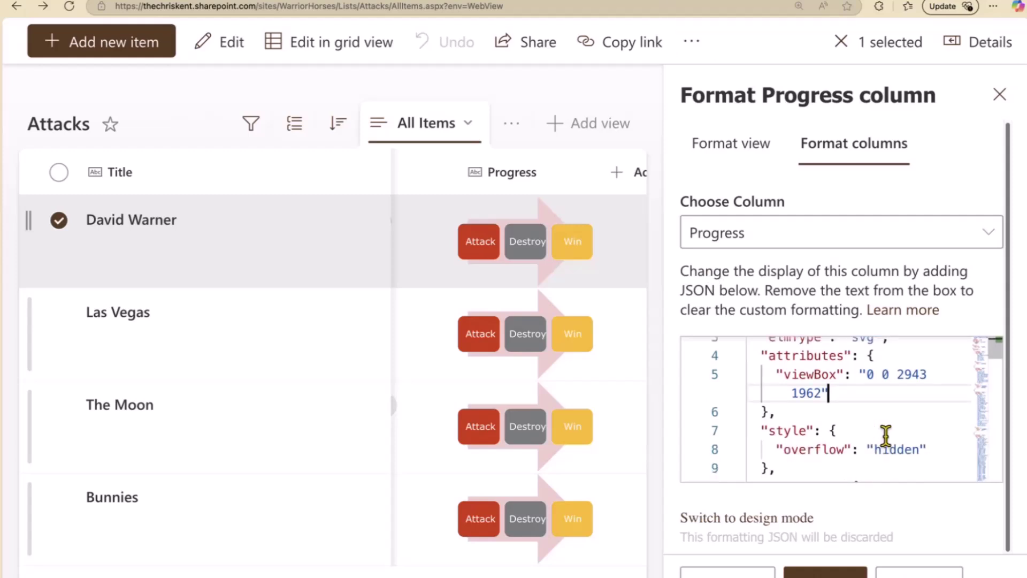
pyautogui.scroll(-3, 884, 436)
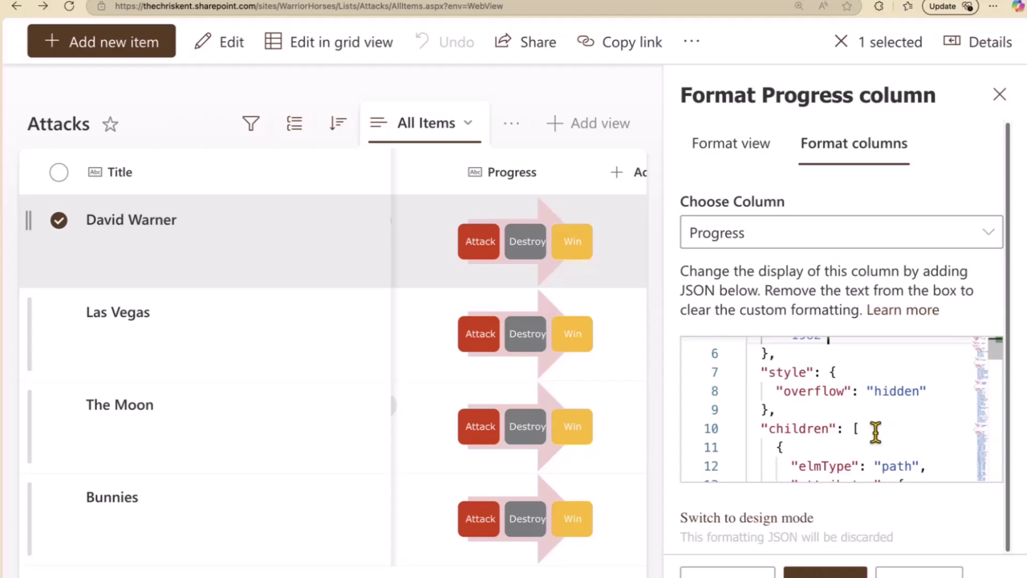
pyautogui.scroll(-1, 835, 412)
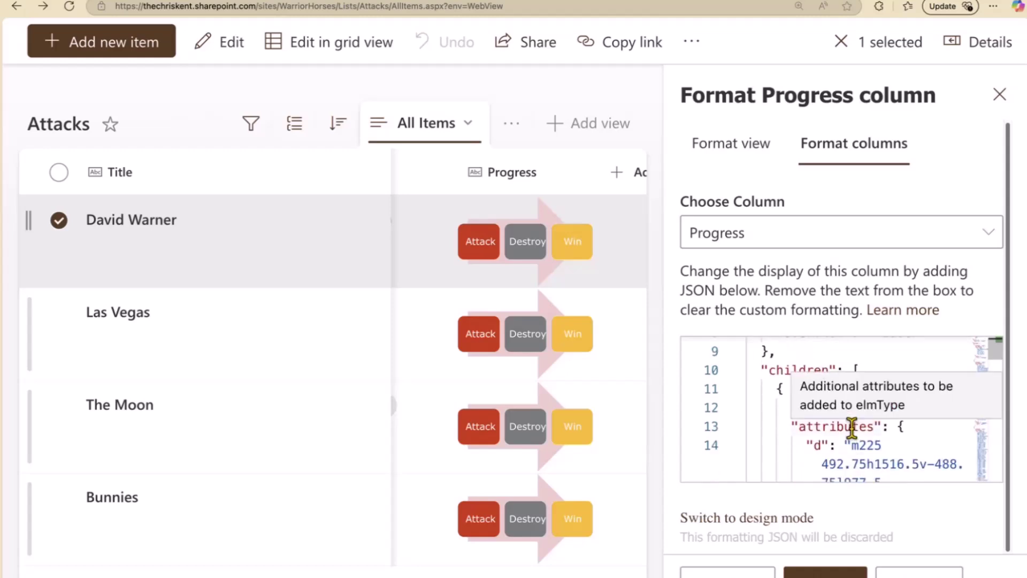
pyautogui.scroll(-3, 846, 415)
pyautogui.scroll(-2, 846, 414)
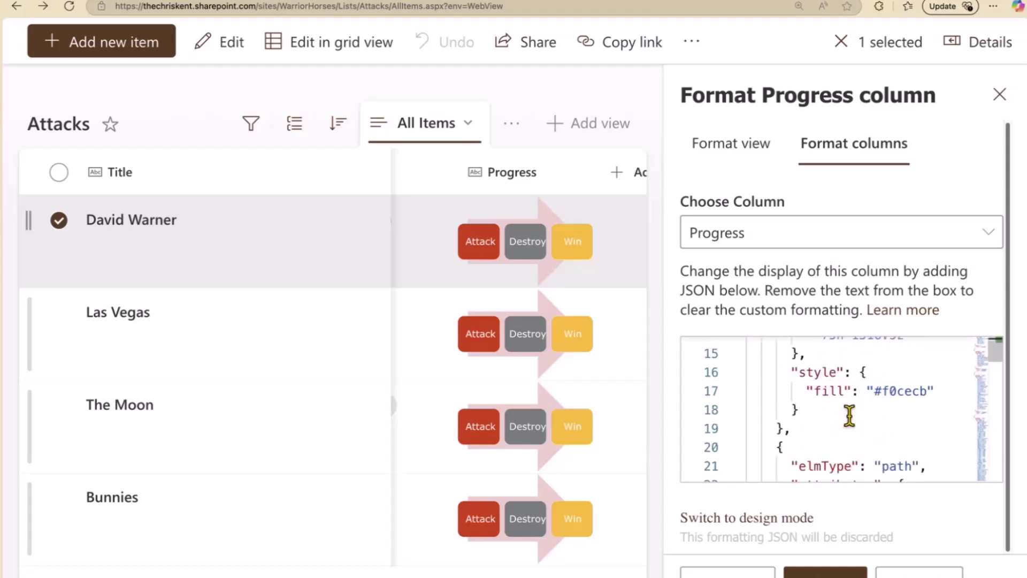
pyautogui.scroll(-2, 873, 391)
pyautogui.scroll(2, 874, 390)
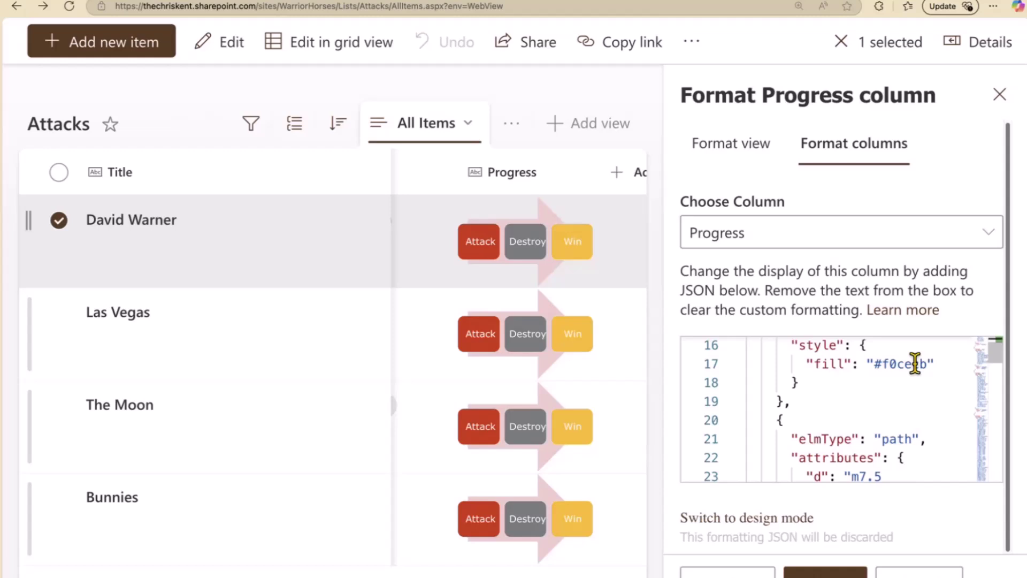
pyautogui.moveTo(929, 365); pyautogui.dragTo(875, 365)
pyautogui.write('red')
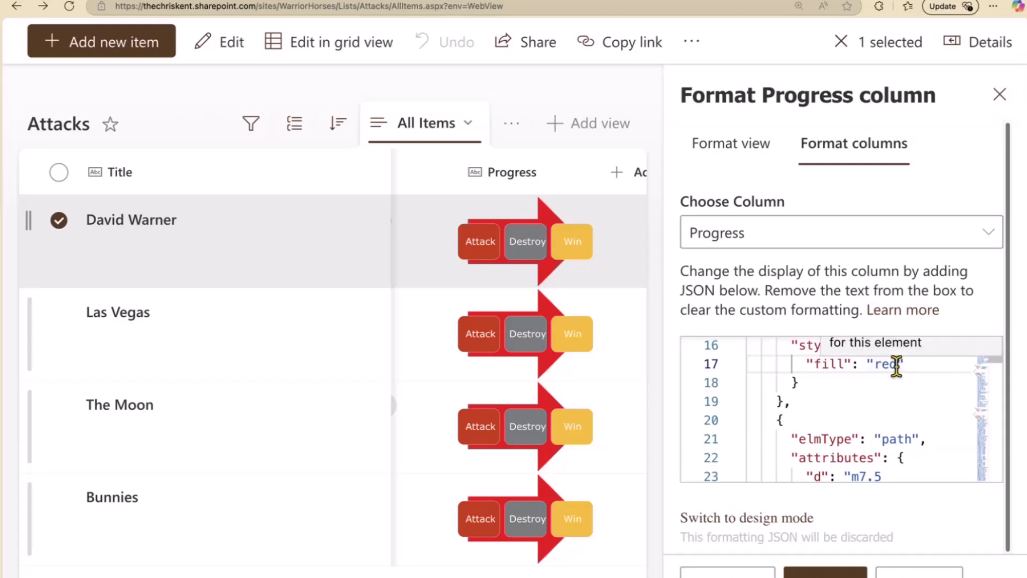
pyautogui.hotkey('ctrl', 'z')
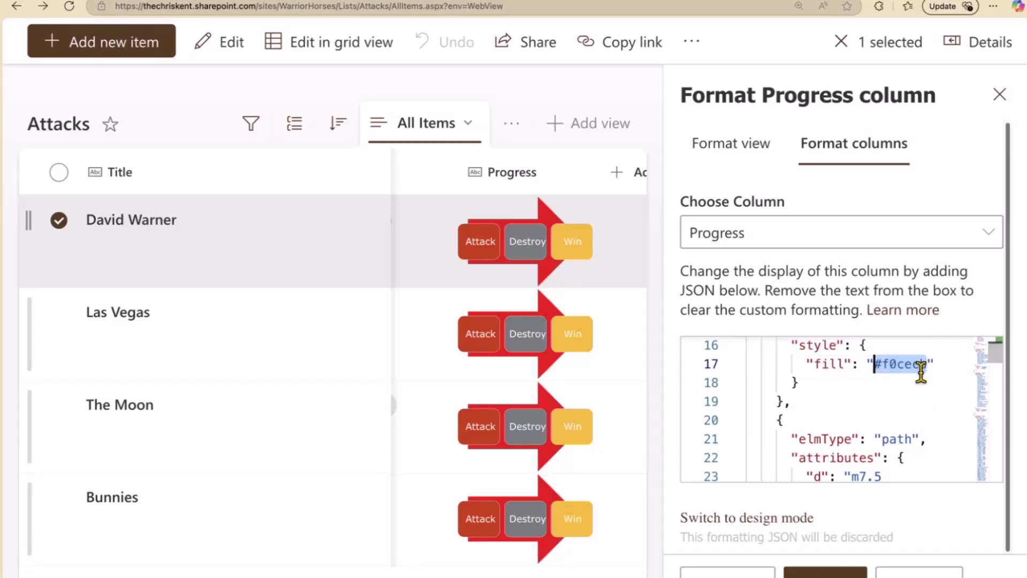
pyautogui.scroll(-3, 871, 449)
pyautogui.scroll(-3, 884, 417)
pyautogui.scroll(-2, 899, 409)
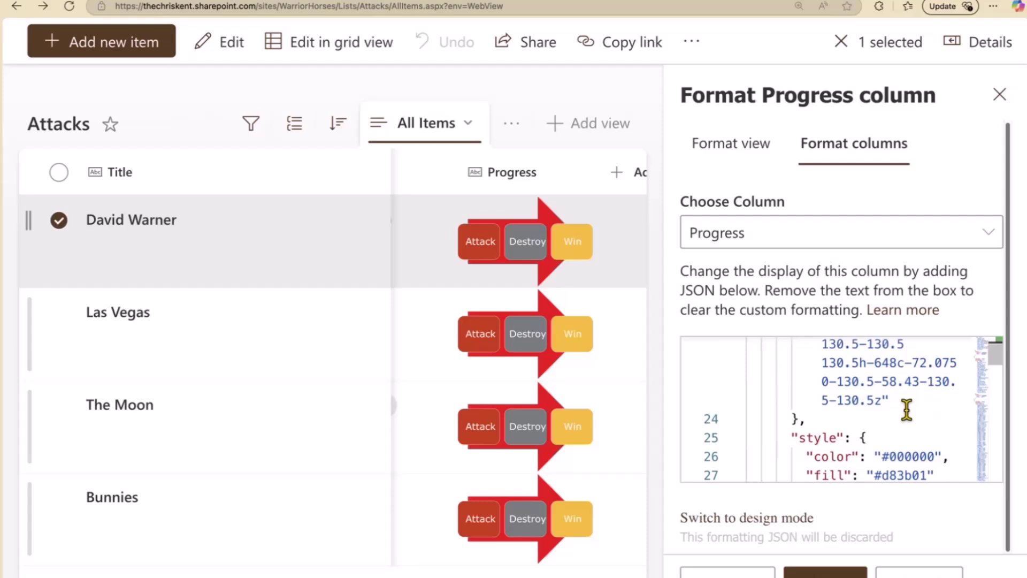
pyautogui.scroll(-1, 906, 410)
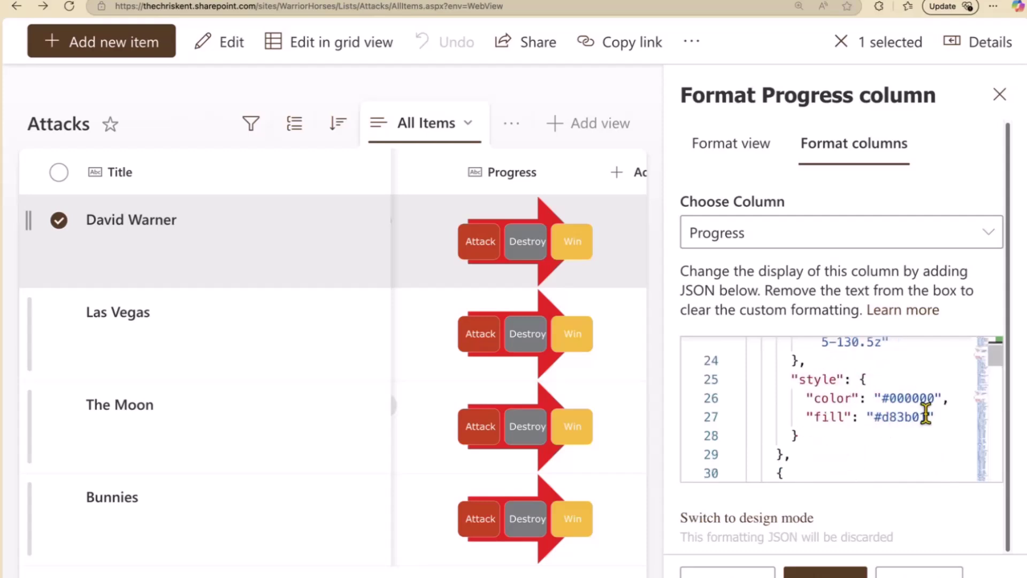
# Step: Change the Attack box fill from #d83b01 to red, preview, and delete its "color": "#000000" line
pyautogui.moveTo(929, 416); pyautogui.dragTo(875, 417)
pyautogui.write('e')
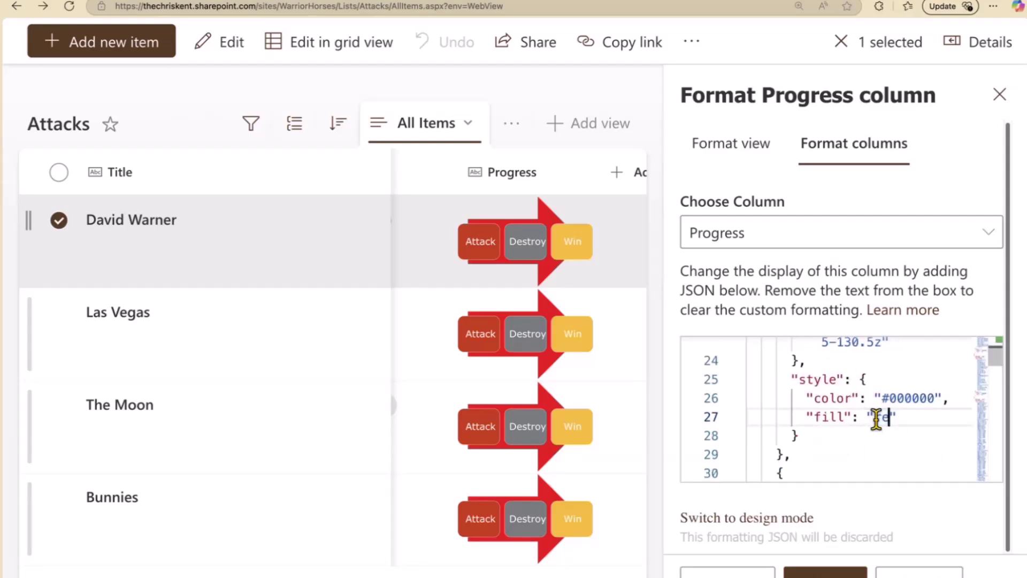
pyautogui.write('red')
pyautogui.click(749, 570)
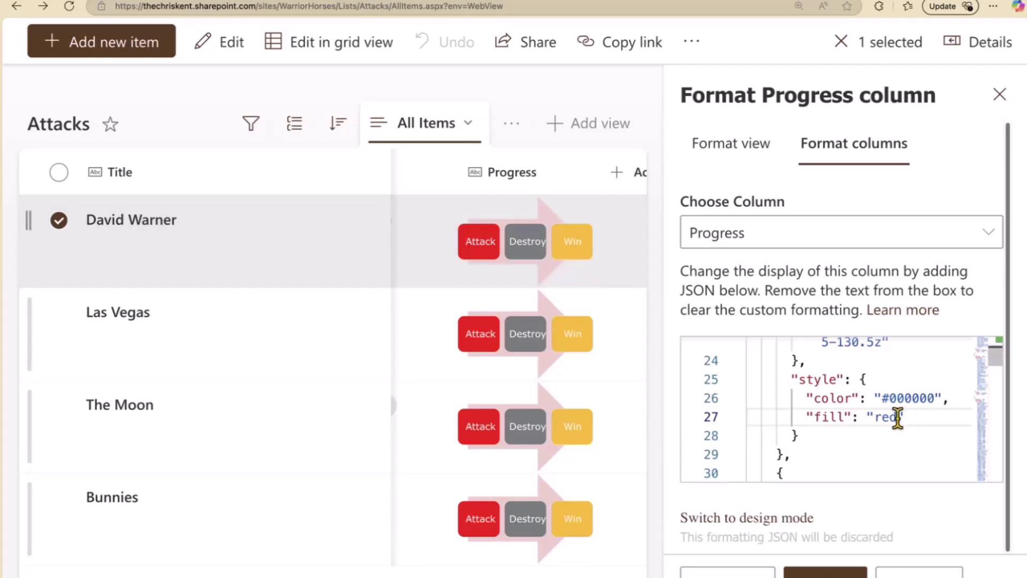
pyautogui.moveTo(947, 398); pyautogui.dragTo(731, 400)
pyautogui.press('BackSpace')
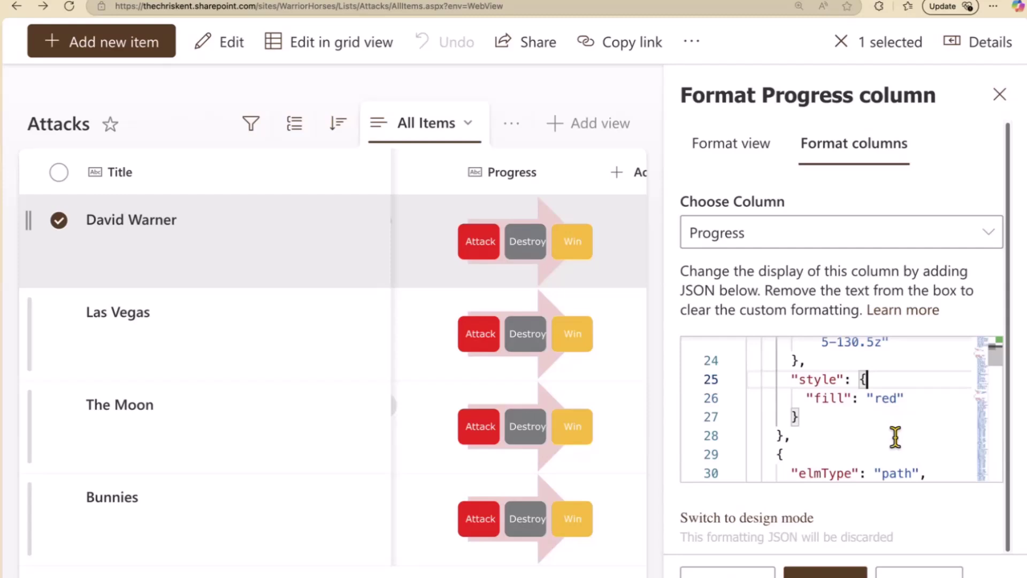
# Step: Change the Attack fill from red to currentColor, preview it, and add a blank line after "attributes": {
pyautogui.click(900, 399)
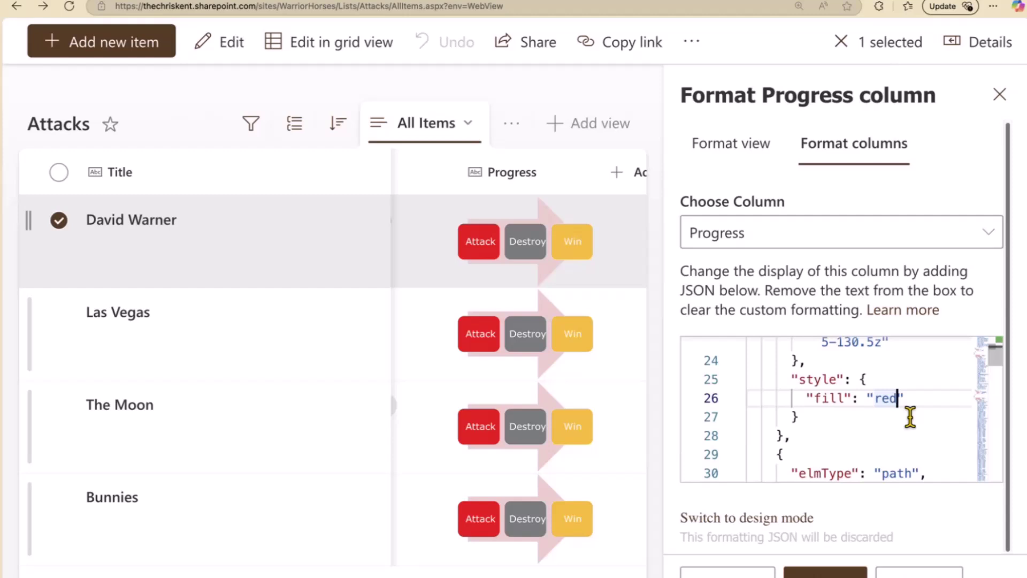
pyautogui.press('BackSpace')
pyautogui.press('BackSpace')
pyautogui.press('BackSpace')
pyautogui.write('curr')
pyautogui.write('entColor')
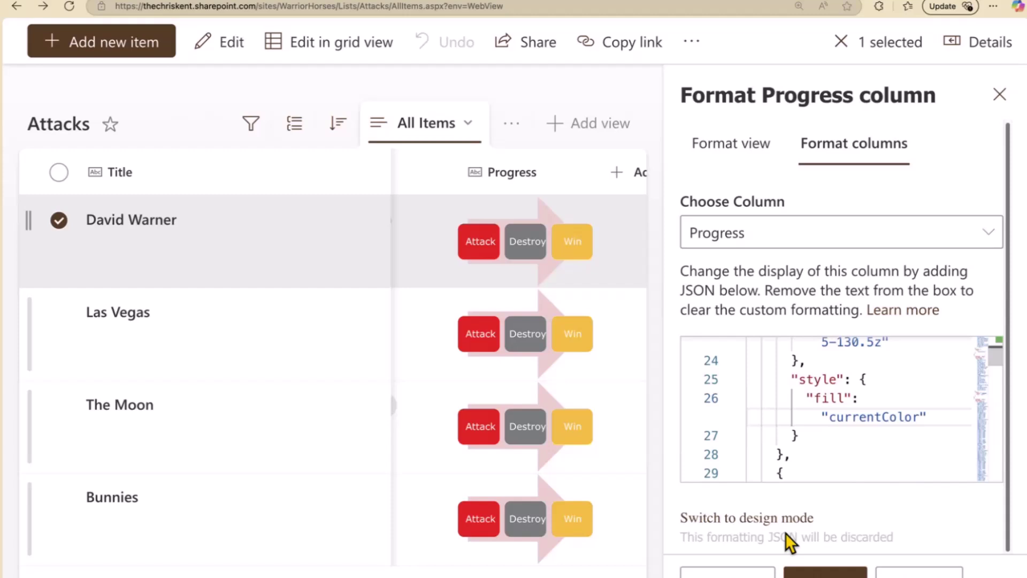
pyautogui.click(753, 573)
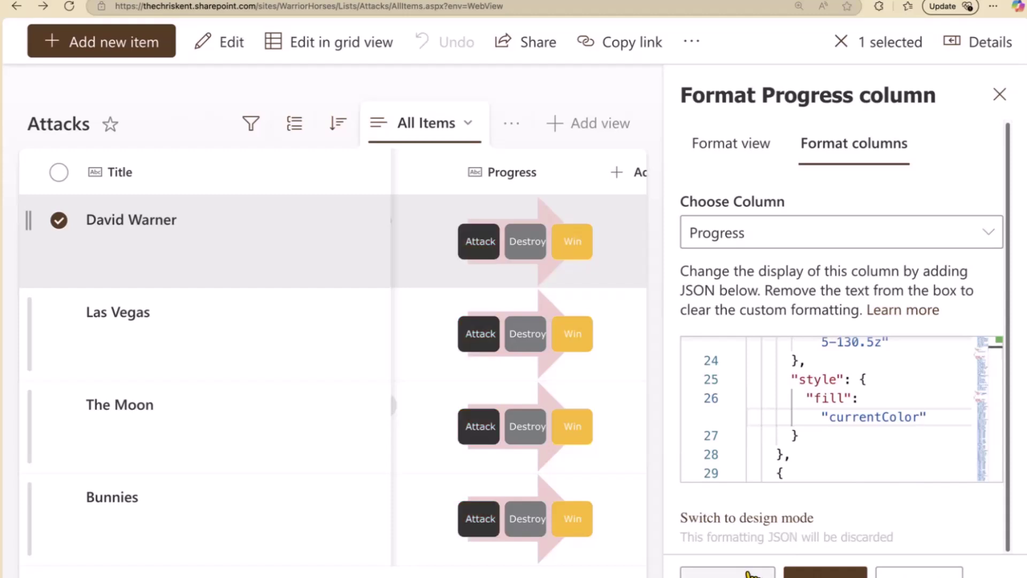
pyautogui.scroll(1, 850, 424)
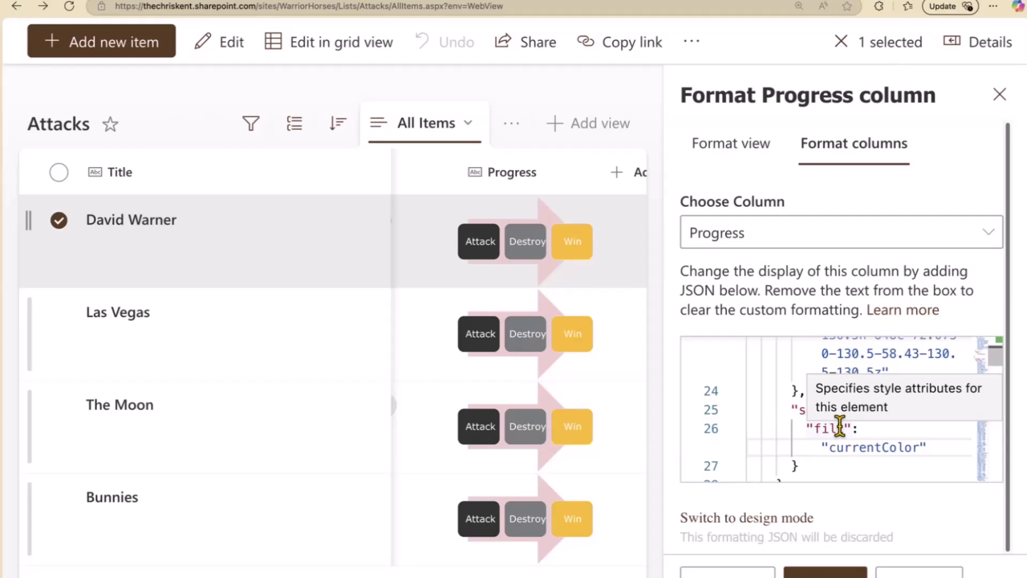
pyautogui.scroll(3, 841, 426)
pyautogui.scroll(3, 845, 428)
pyautogui.scroll(2, 847, 430)
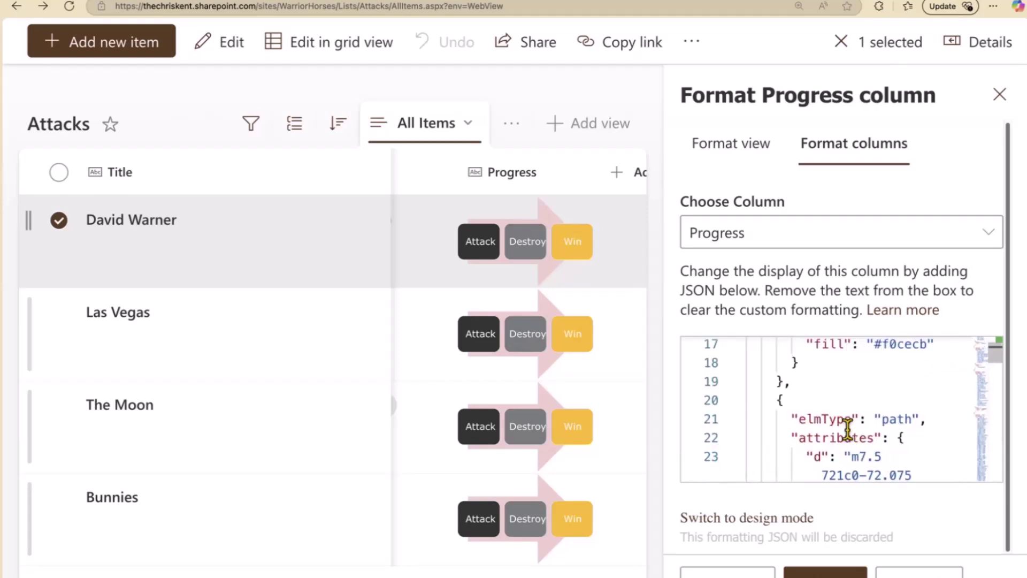
pyautogui.click(908, 437)
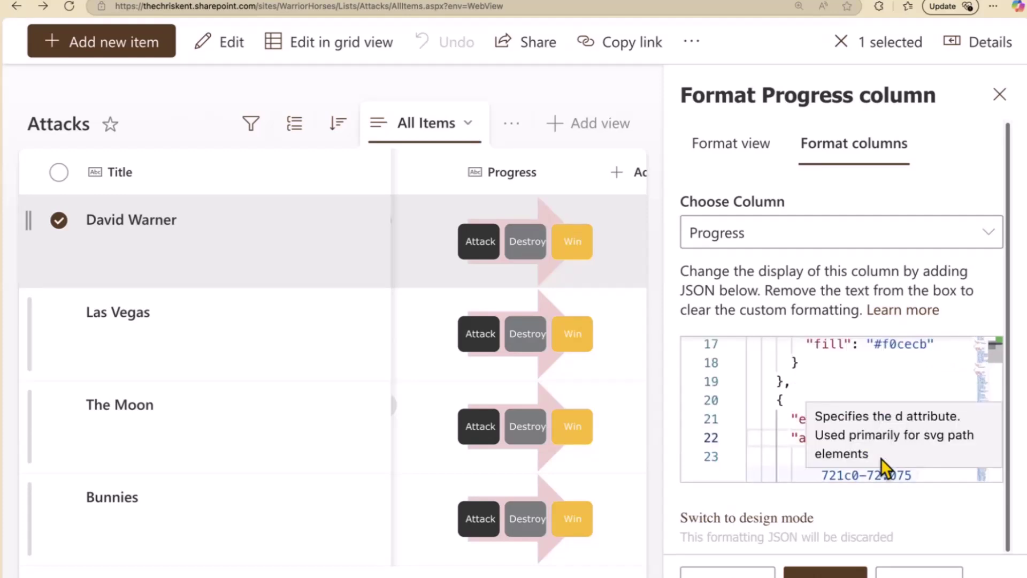
pyautogui.press('Return')
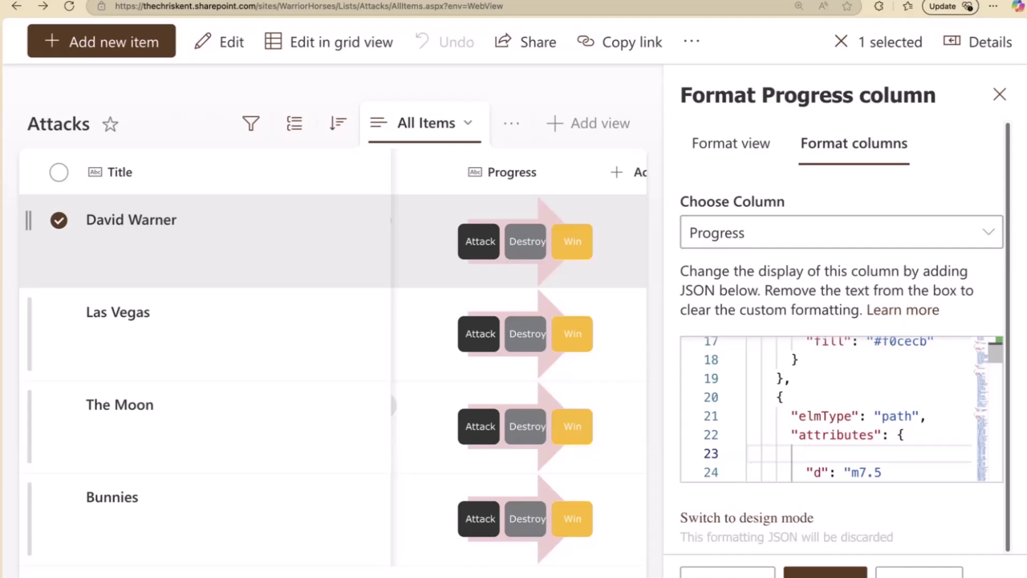
pyautogui.write('"class"')
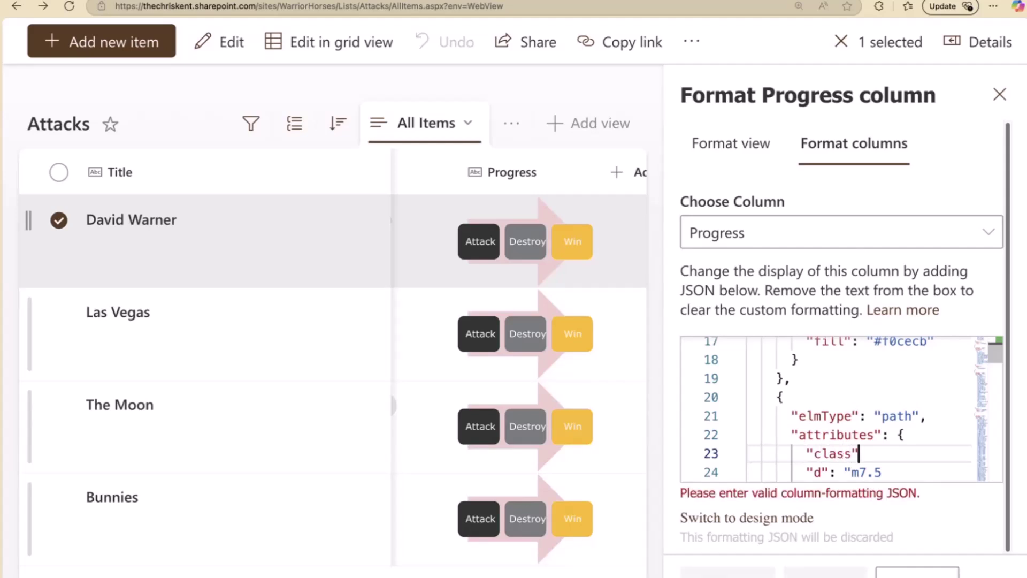
pyautogui.write(': "=i')
pyautogui.write('f([')
pyautogui.write('$')
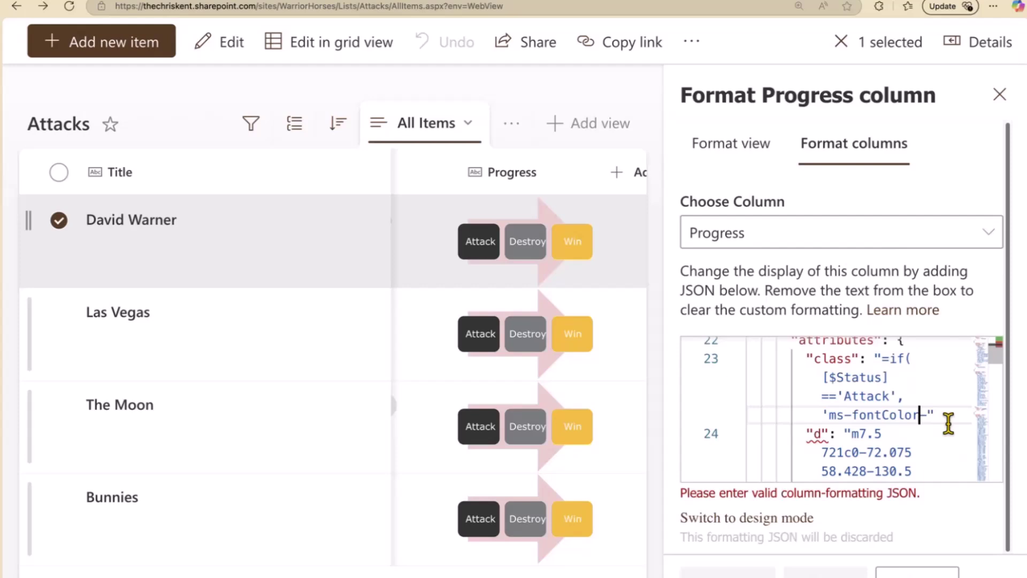
# Step: Give the Attack path a Status class: ms-fontColor-themeSecondary when 'Attack', otherwise ms-fontColor-neutralPrimary
pyautogui.doubleClick(924, 414)
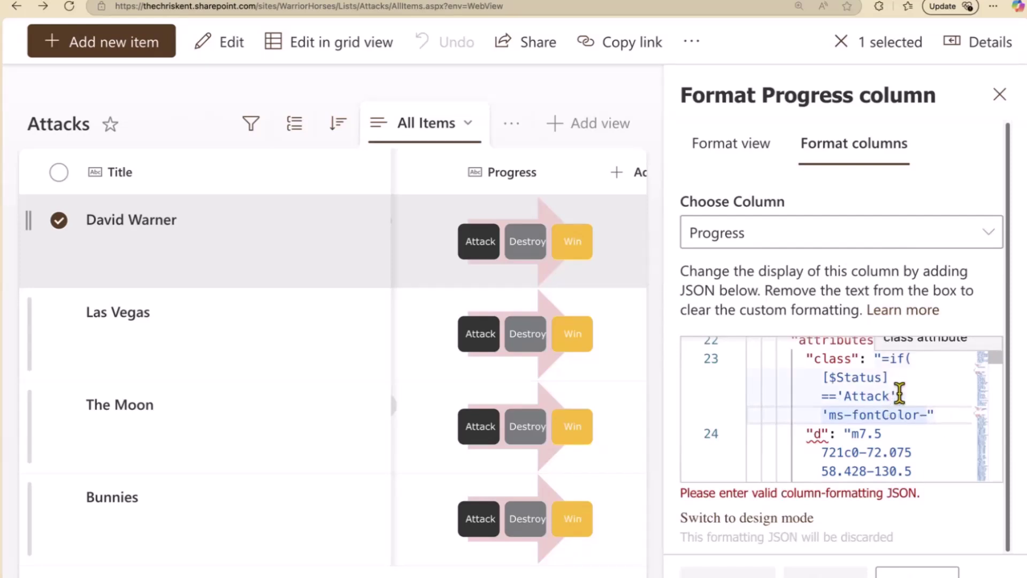
pyautogui.click(914, 395)
pyautogui.write(',')
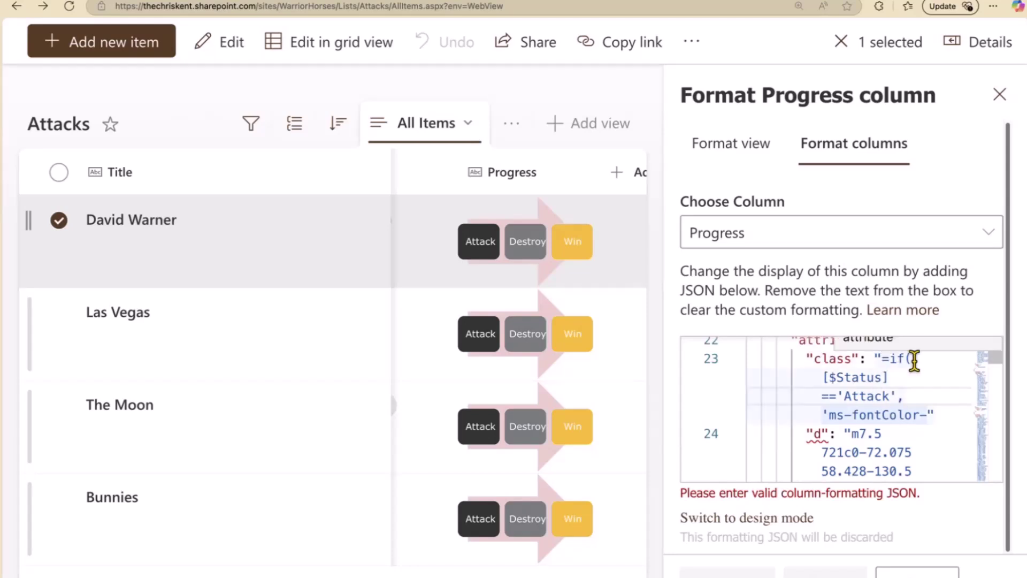
pyautogui.click(891, 359)
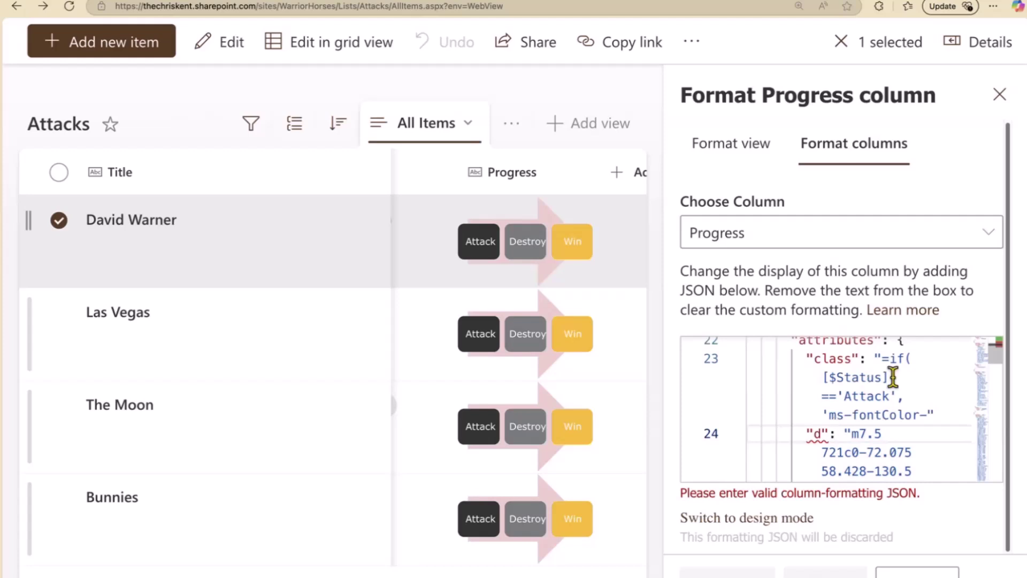
pyautogui.click(930, 414)
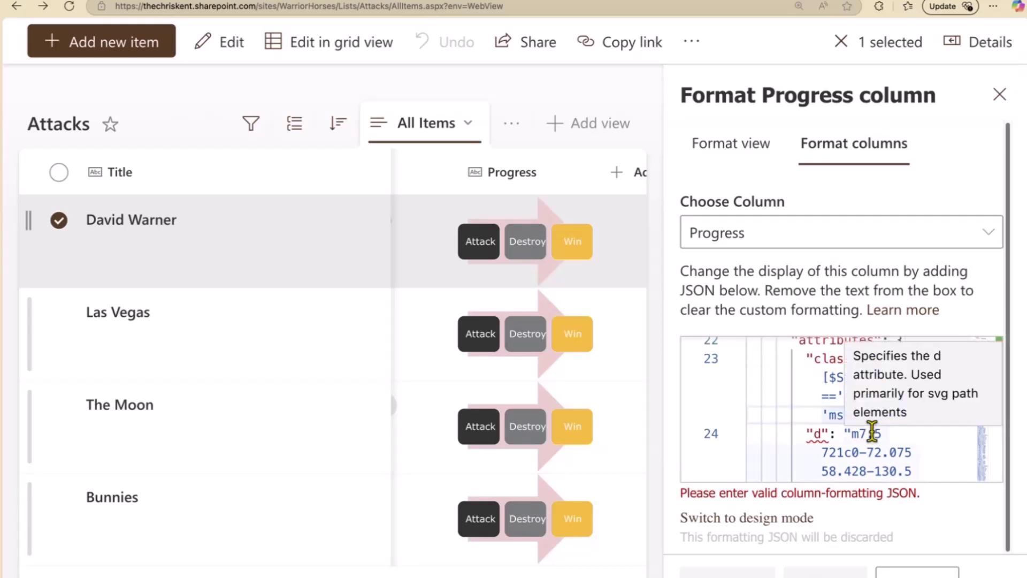
pyautogui.write('t')
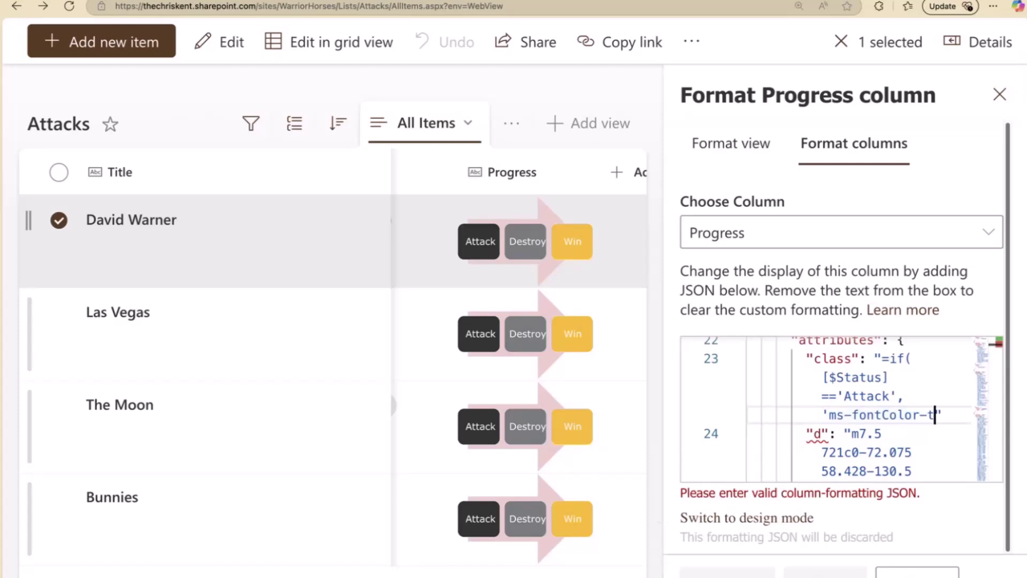
pyautogui.write('heme')
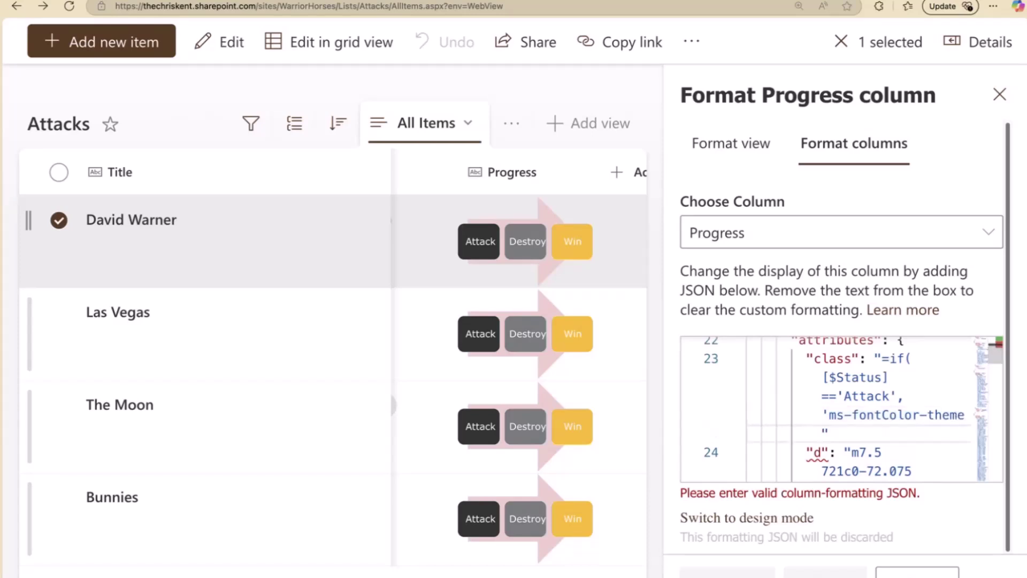
pyautogui.write('Secondary')
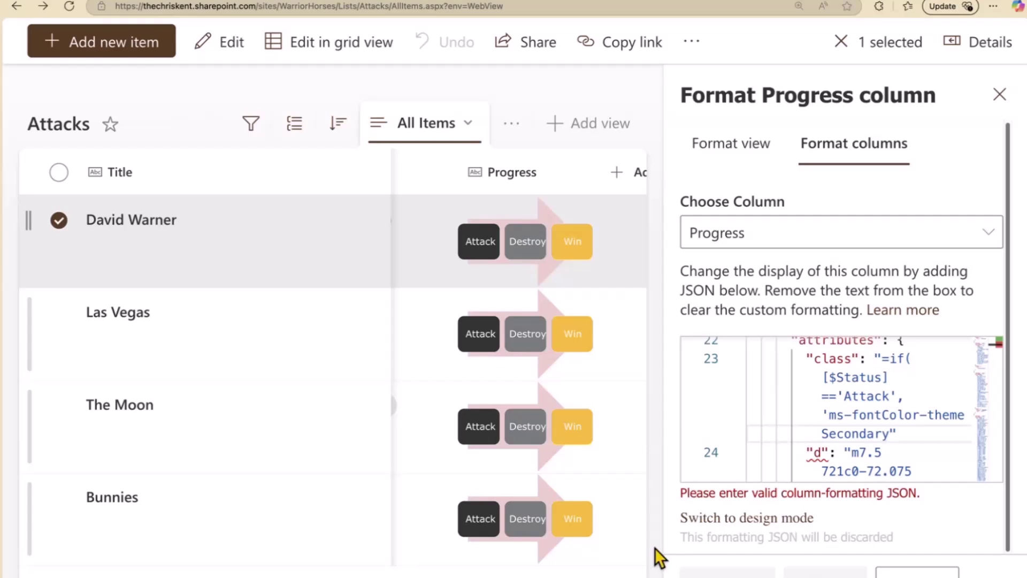
pyautogui.write("','ms")
pyautogui.write('-')
pyautogui.write('g')
pyautogui.press('BackSpace')
pyautogui.write('font')
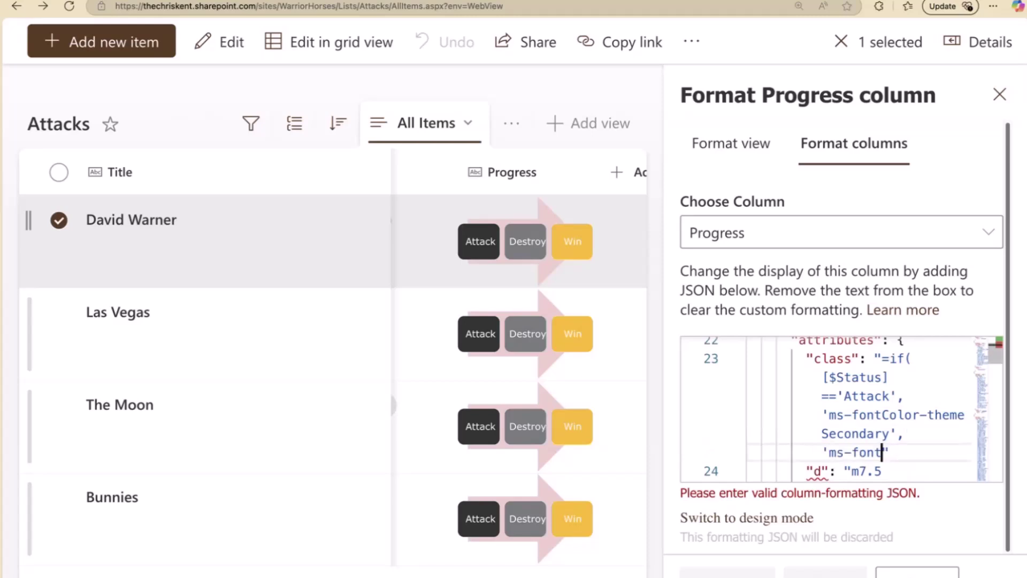
pyautogui.write('Color')
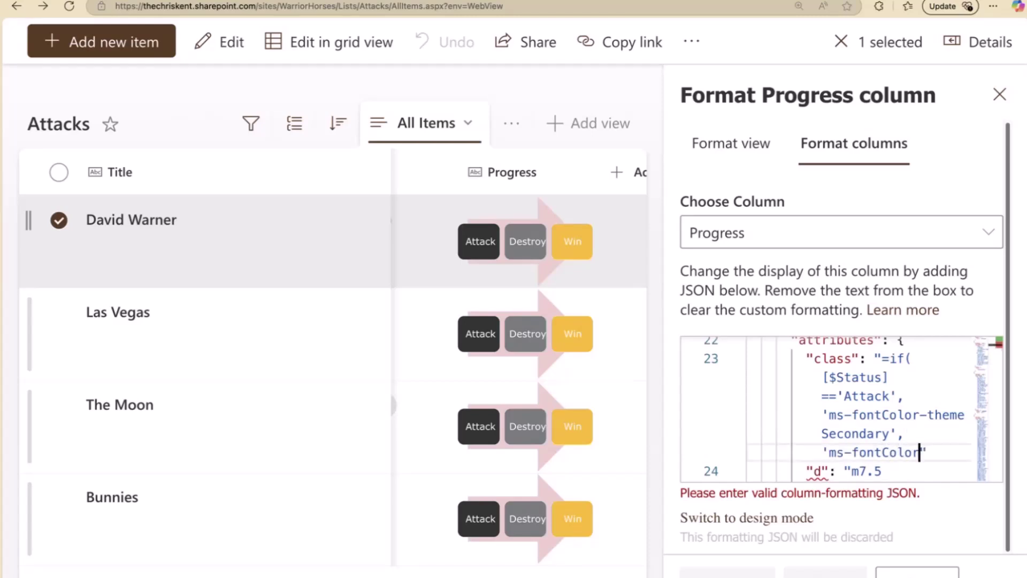
pyautogui.write('-neutralPr')
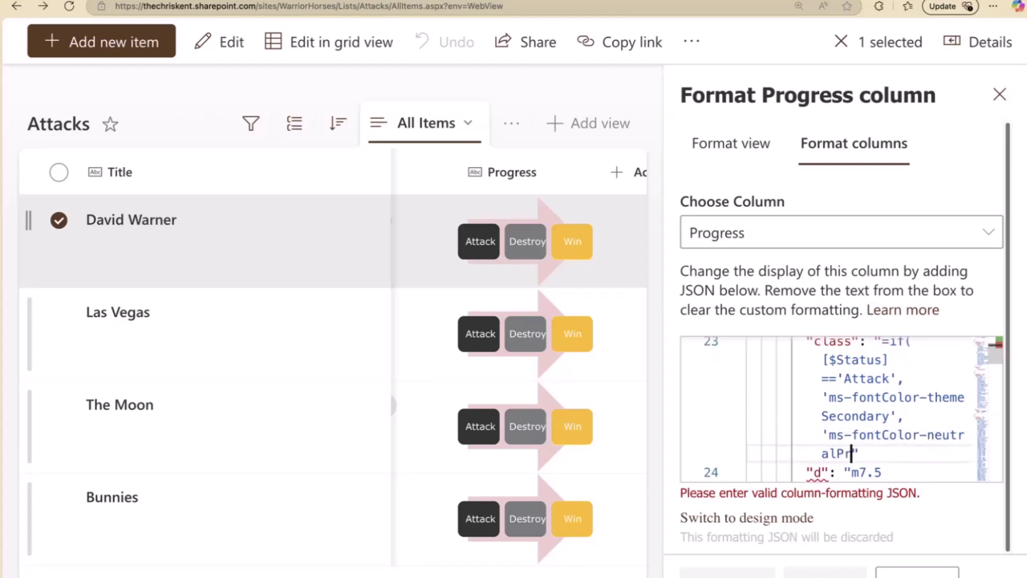
pyautogui.write("imary'")
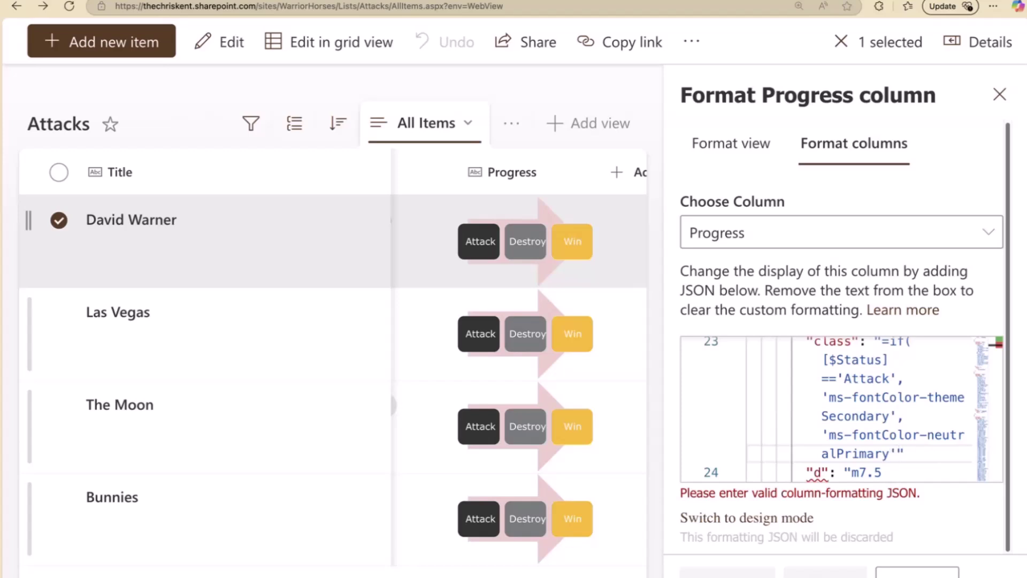
pyautogui.write(')"')
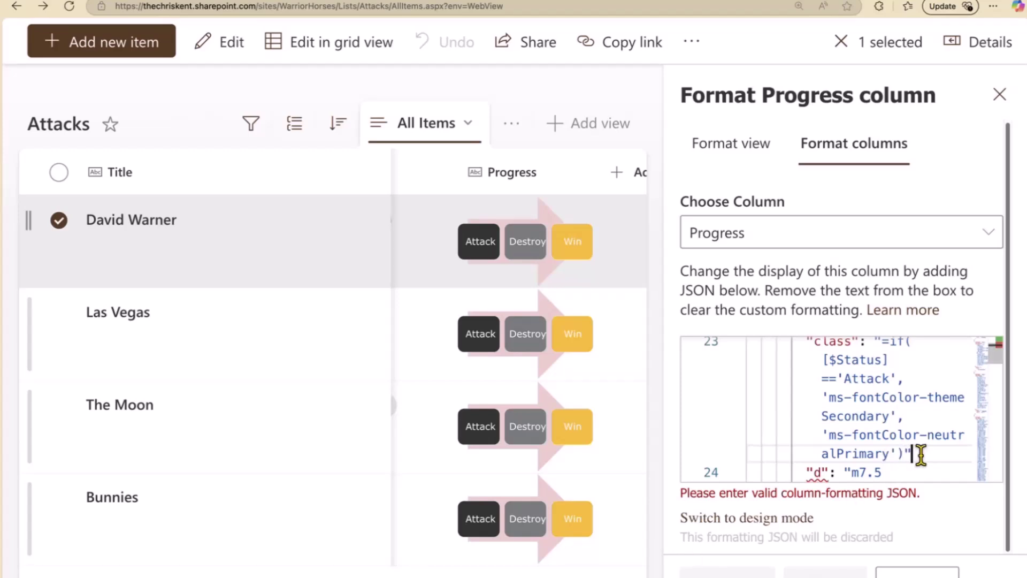
pyautogui.write(',')
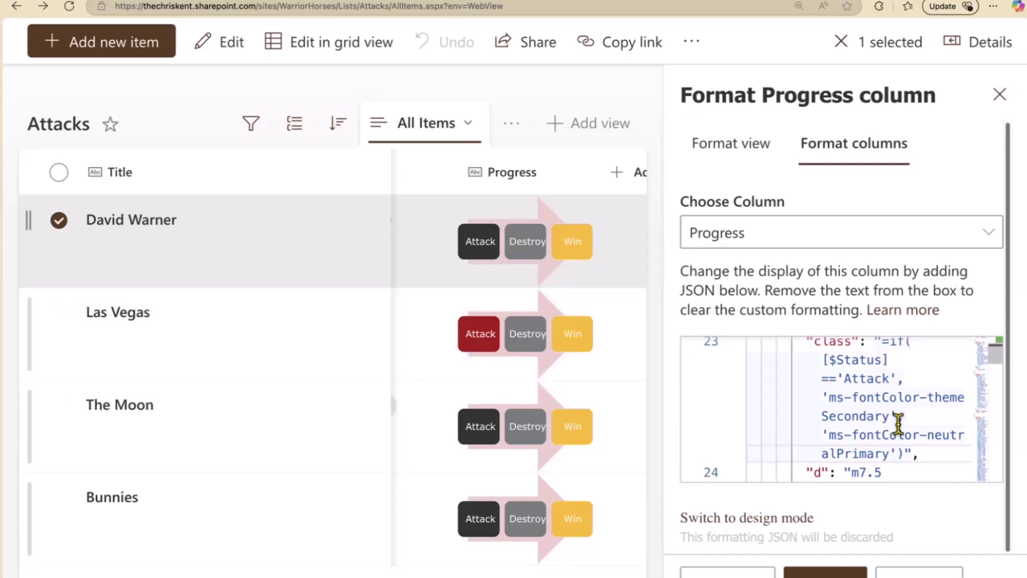
# Step: Insert a "COMMENT": "Attack" line above elmType in the Attack path block
pyautogui.moveTo(924, 458)
pyautogui.mouseDown()
pyautogui.moveTo(865, 399)
pyautogui.moveTo(807, 371)
pyautogui.mouseUp()
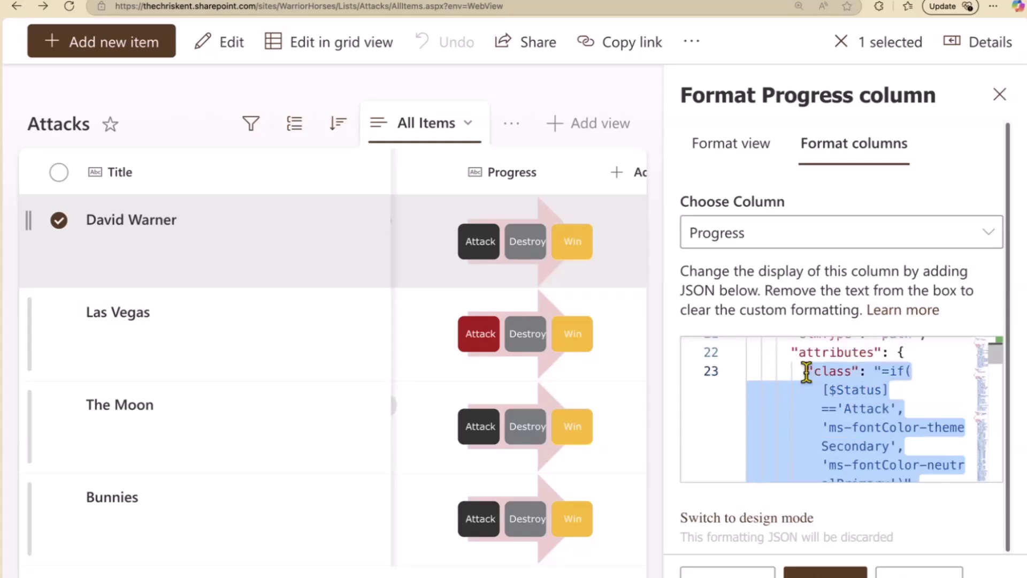
pyautogui.scroll(2, 836, 401)
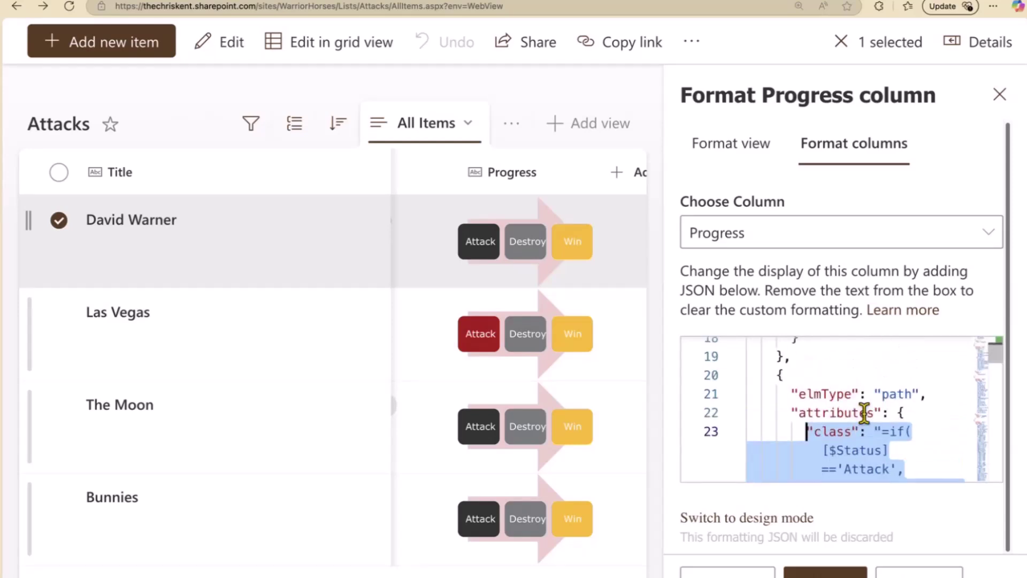
pyautogui.click(797, 377)
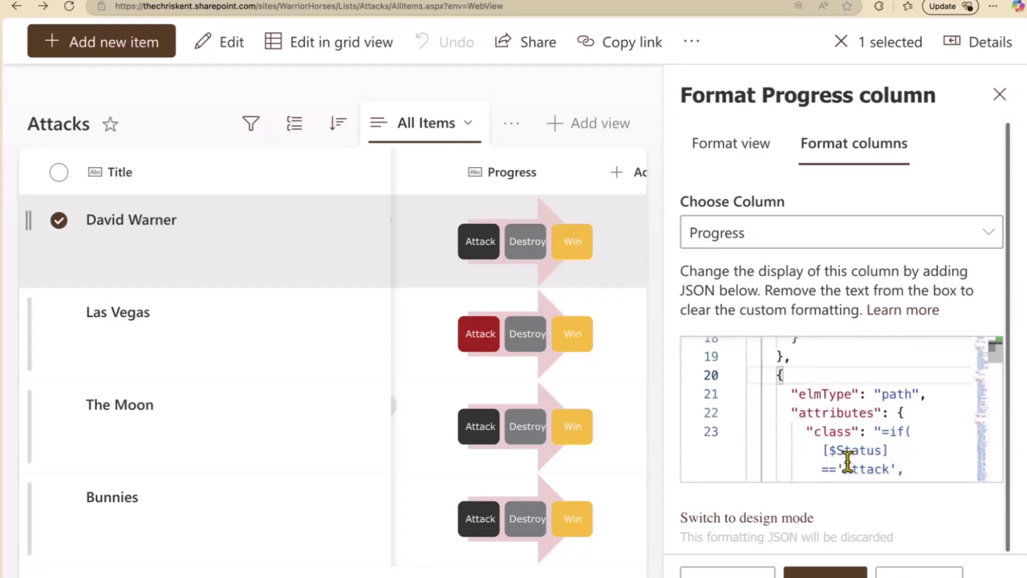
pyautogui.press('Return')
pyautogui.write('"')
pyautogui.write('COMMENT":')
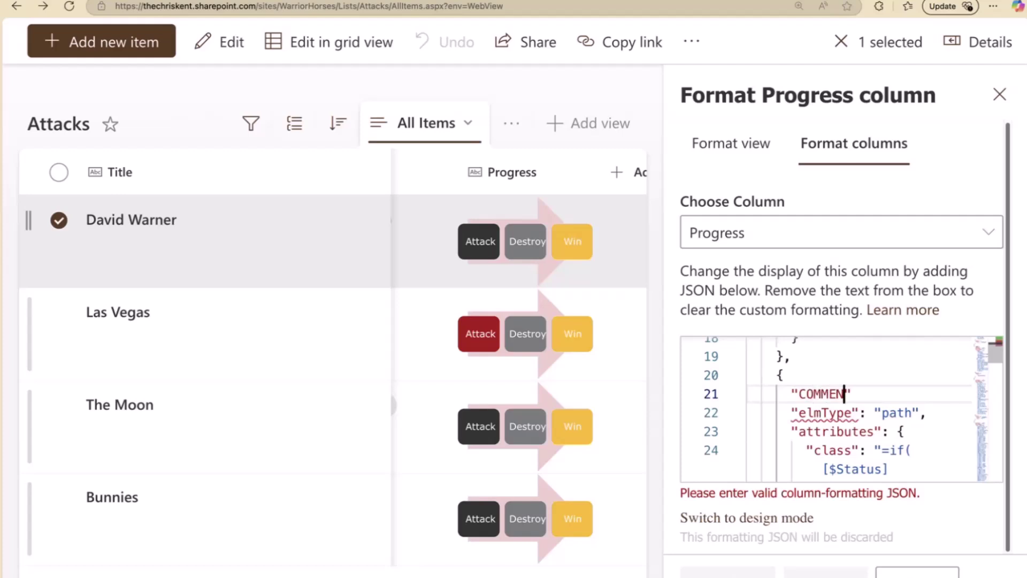
pyautogui.write(' "Attack"')
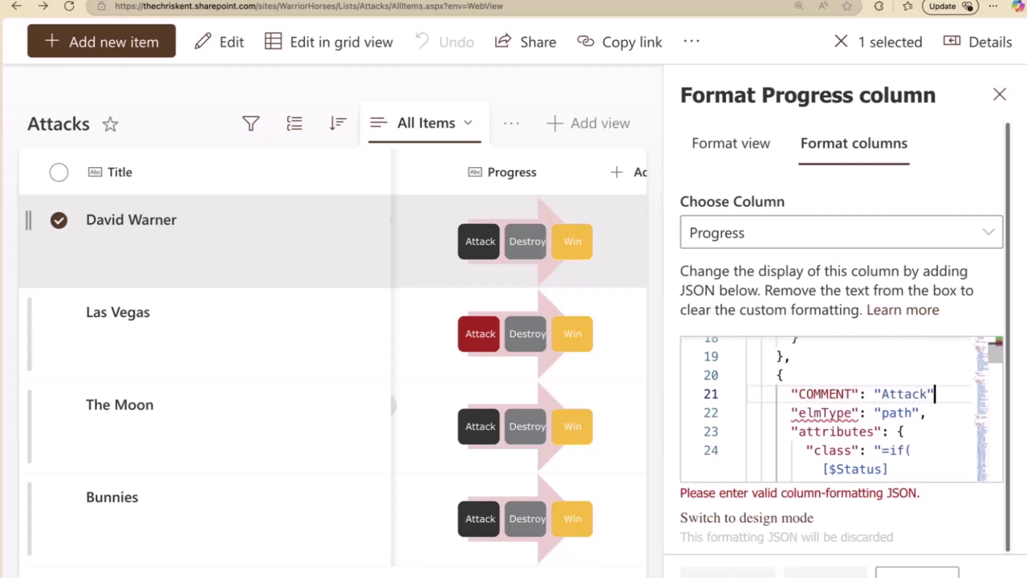
pyautogui.write(',')
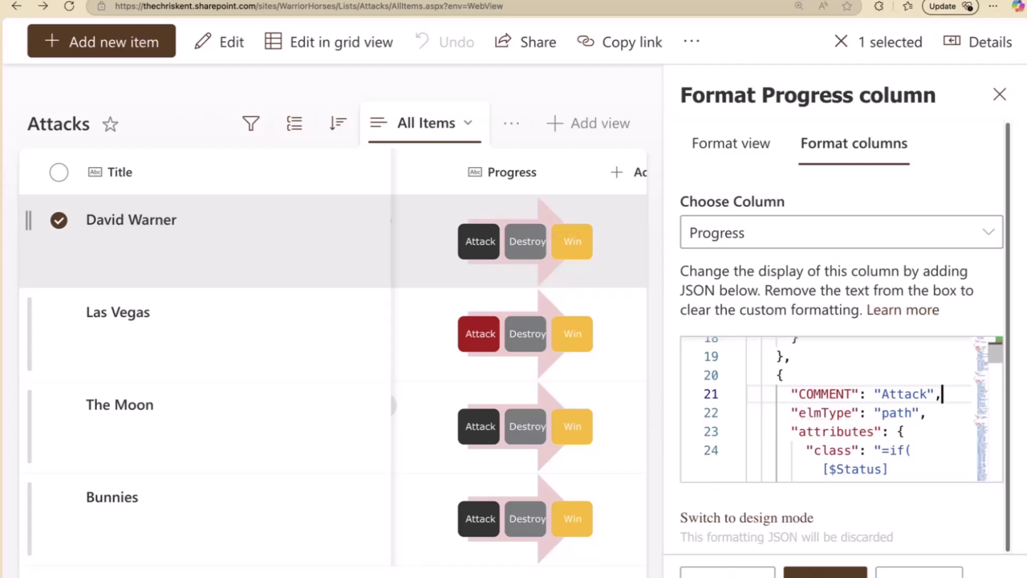
pyautogui.moveTo(832, 451)
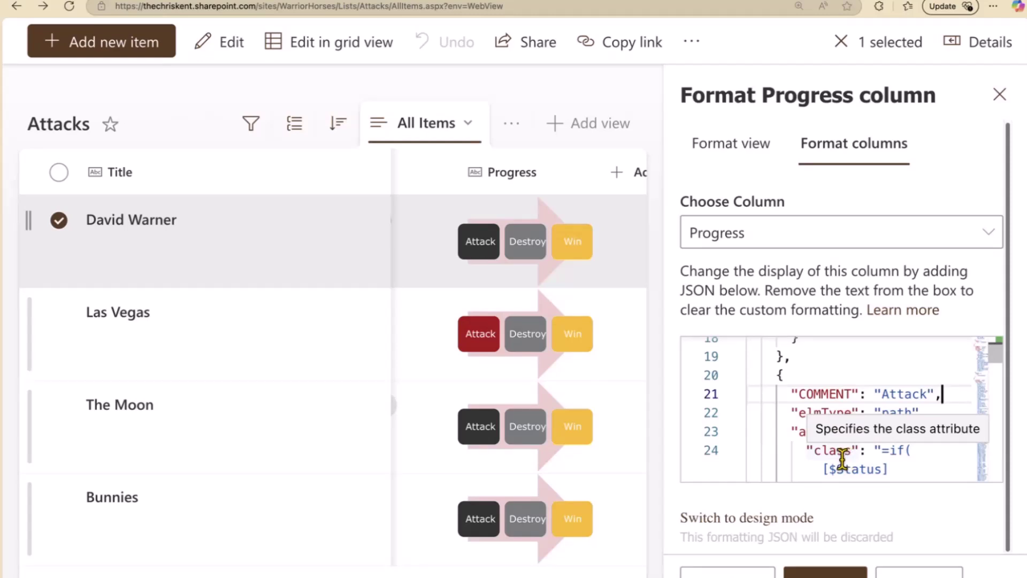
pyautogui.scroll(-2, 891, 447)
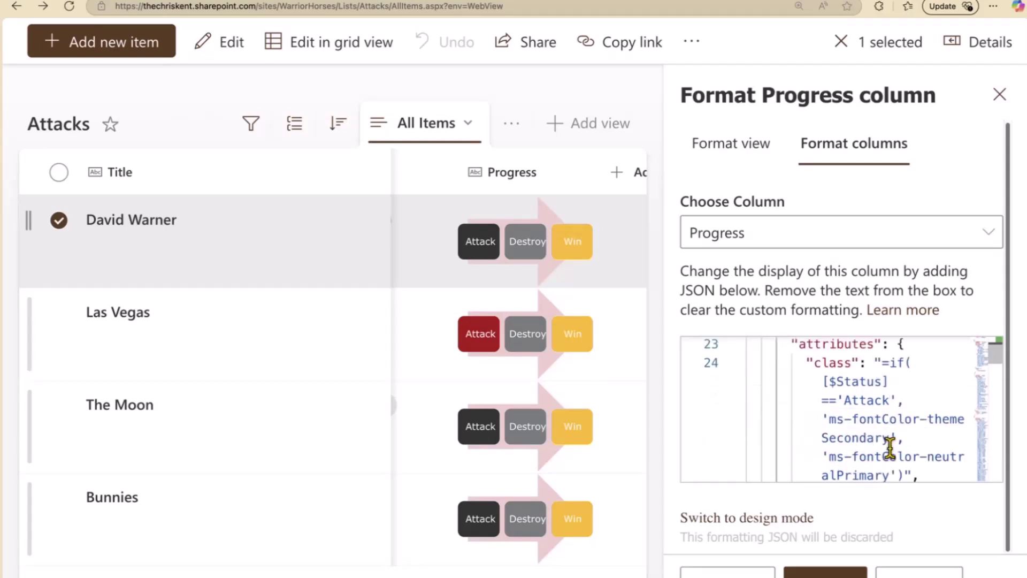
pyautogui.scroll(-3, 891, 446)
pyautogui.scroll(-3, 891, 447)
pyautogui.scroll(-3, 891, 447)
pyautogui.scroll(-2, 897, 444)
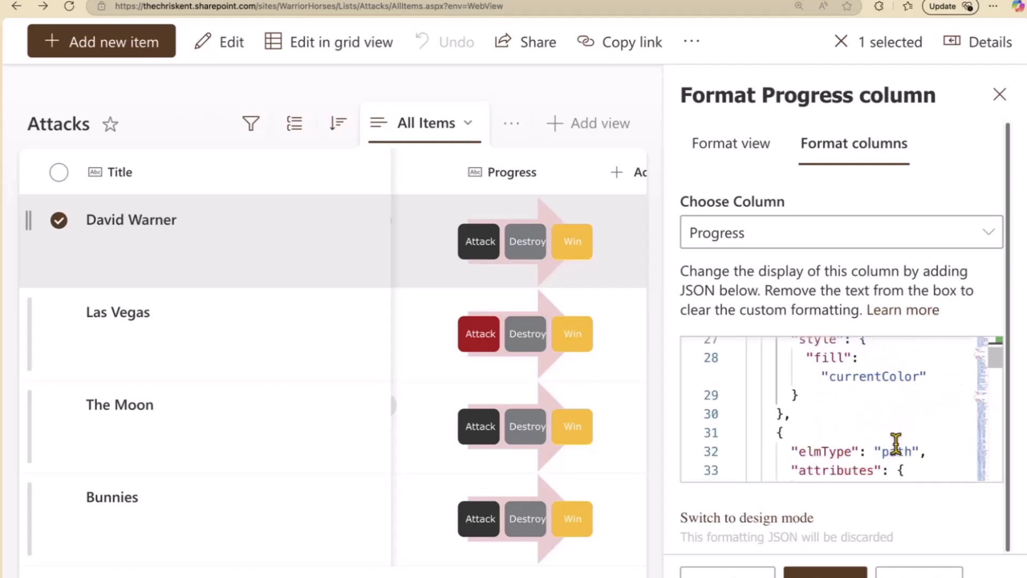
pyautogui.scroll(-3, 897, 444)
pyautogui.scroll(-3, 896, 443)
pyautogui.scroll(-3, 916, 438)
pyautogui.scroll(-3, 925, 438)
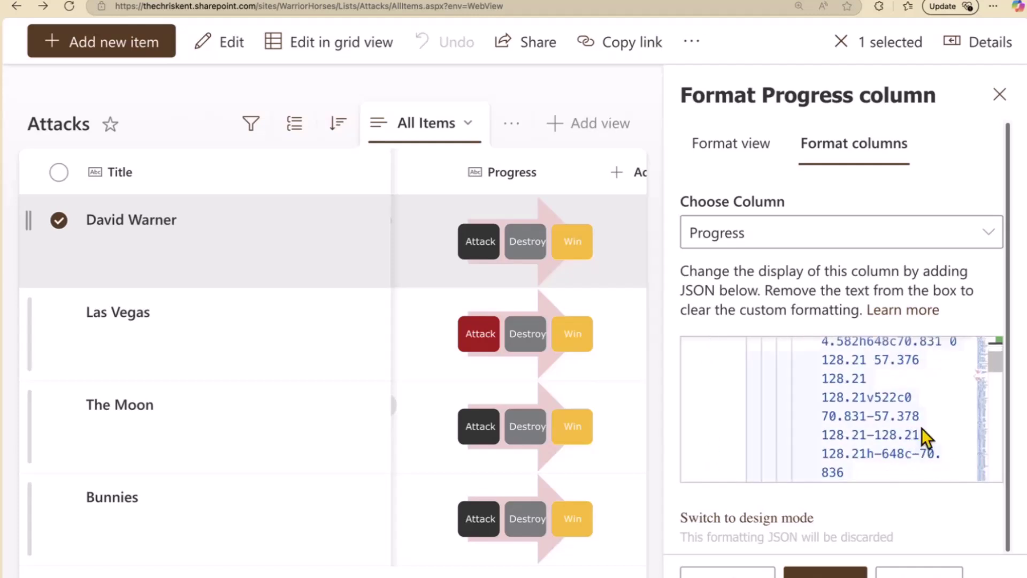
pyautogui.scroll(-3, 925, 438)
pyautogui.scroll(-3, 923, 426)
pyautogui.scroll(-3, 922, 417)
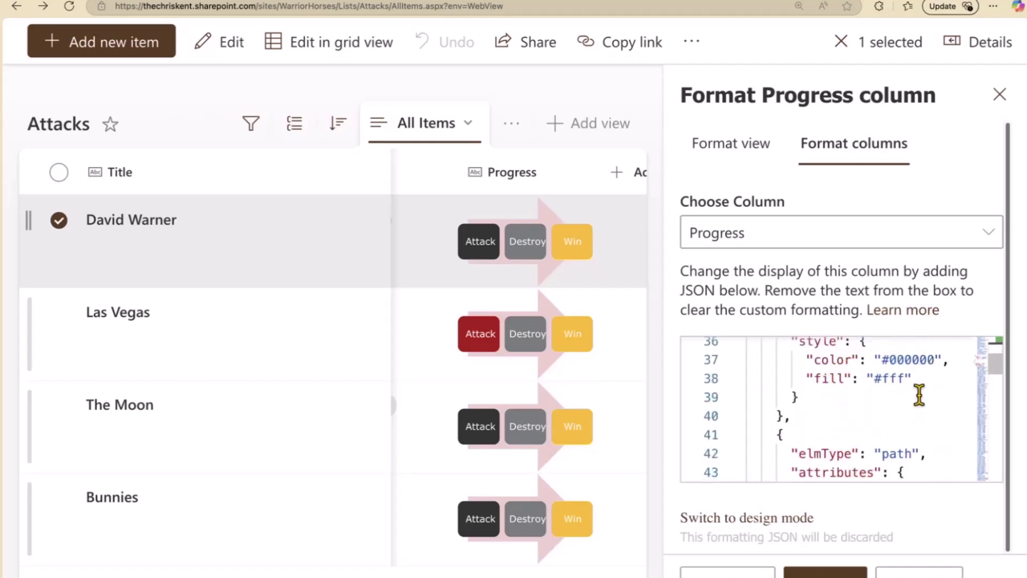
pyautogui.scroll(-3, 919, 394)
pyautogui.scroll(-3, 918, 397)
pyautogui.scroll(-3, 919, 401)
pyautogui.scroll(-2, 920, 406)
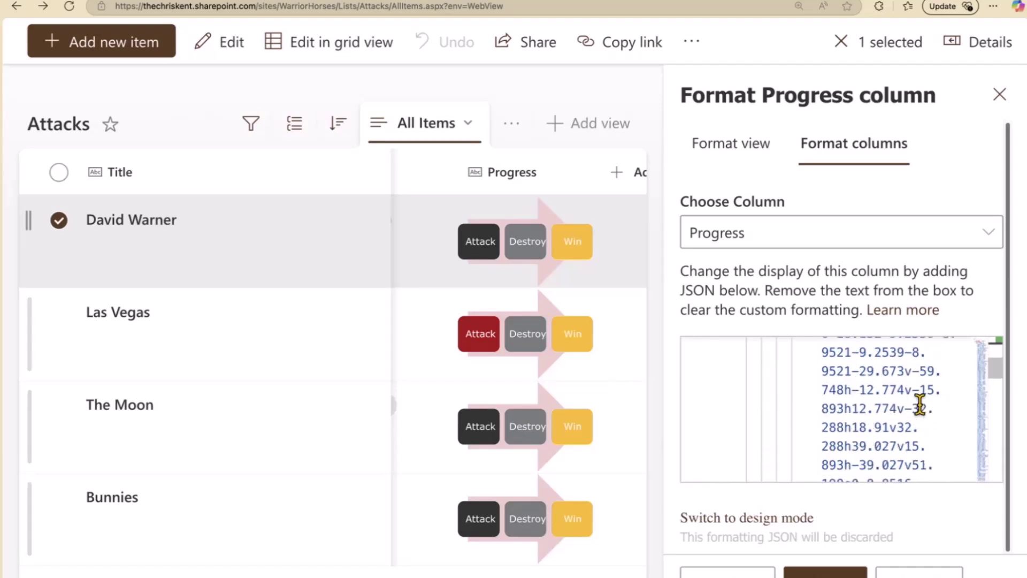
pyautogui.scroll(-3, 921, 405)
pyautogui.scroll(-3, 920, 405)
pyautogui.scroll(-3, 921, 407)
pyautogui.scroll(-3, 921, 410)
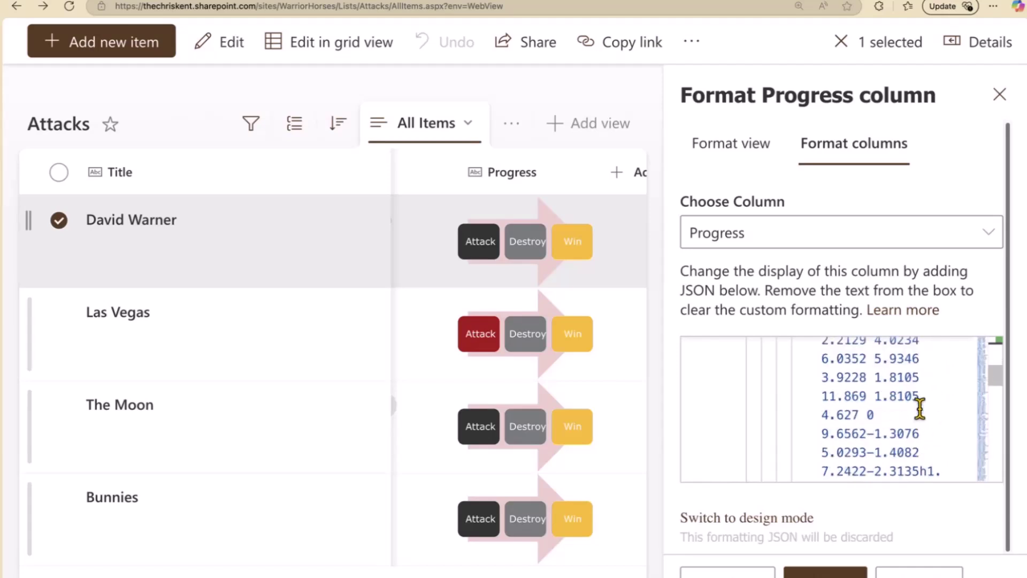
pyautogui.scroll(-3, 921, 409)
pyautogui.scroll(-3, 921, 409)
pyautogui.scroll(-3, 921, 410)
pyautogui.scroll(-3, 920, 409)
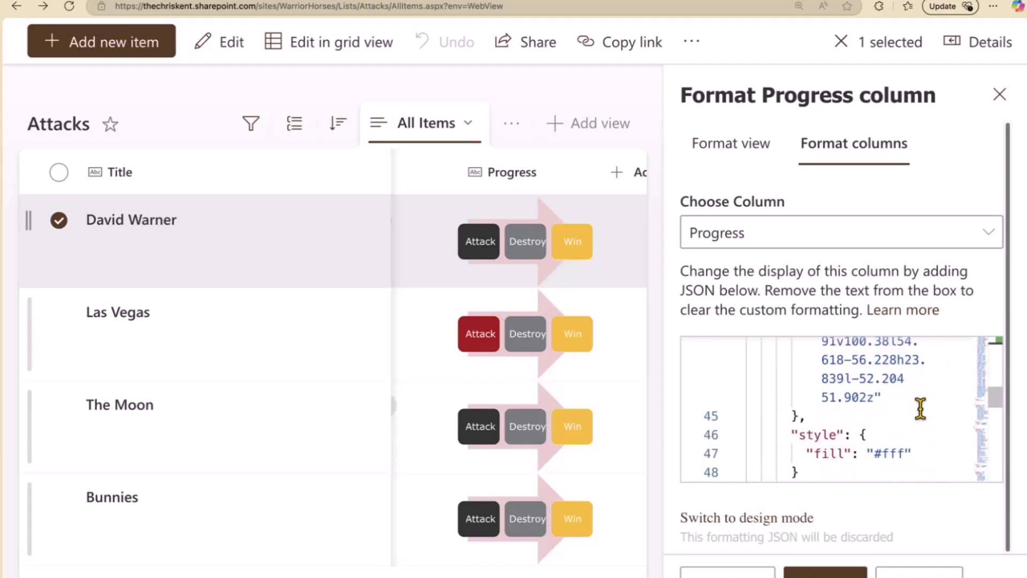
pyautogui.scroll(-3, 921, 409)
pyautogui.scroll(-3, 921, 409)
pyautogui.scroll(-3, 921, 411)
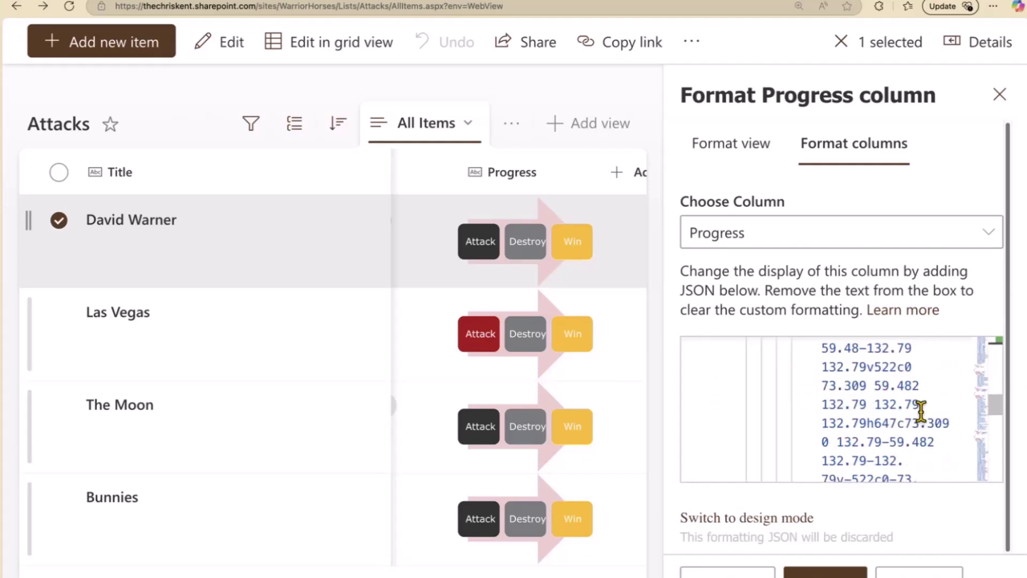
pyautogui.scroll(3, 921, 410)
pyautogui.scroll(3, 920, 409)
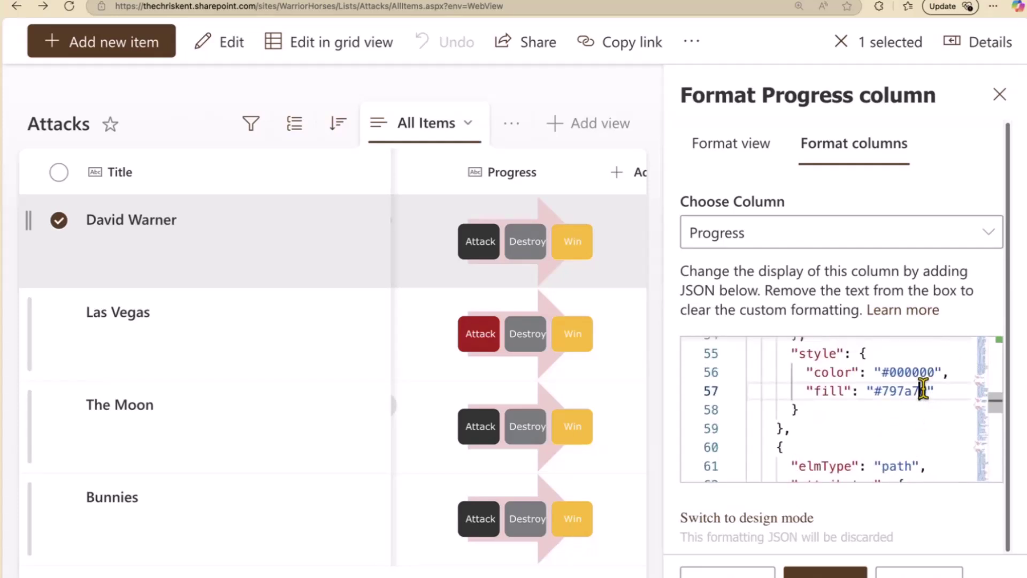
# Step: Change the Destroy path fill from #797a7d to currentColor and delete its "color": "#000000" line
pyautogui.doubleClick(924, 392)
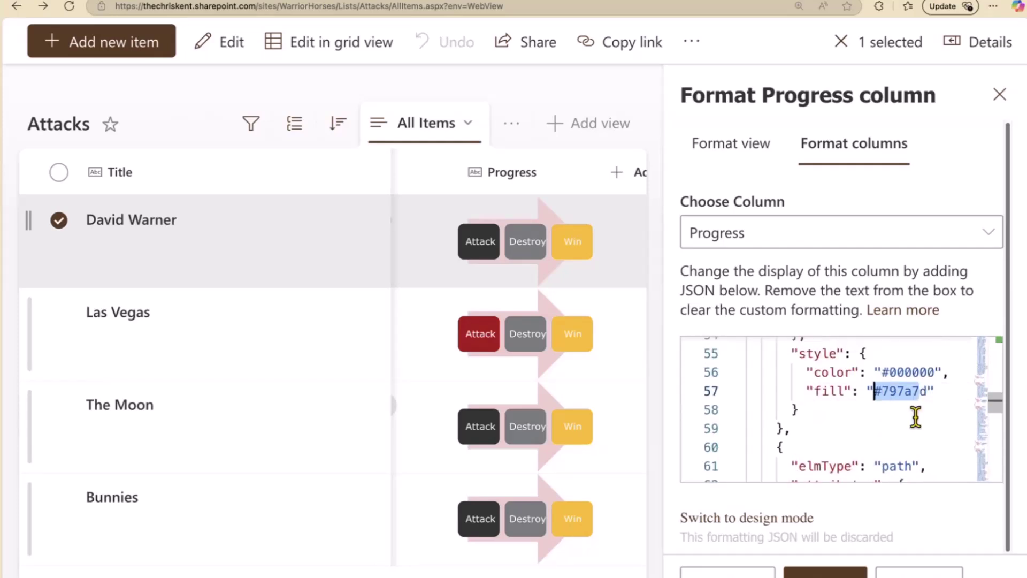
pyautogui.press('BackSpace')
pyautogui.write('#')
pyautogui.press('BackSpace')
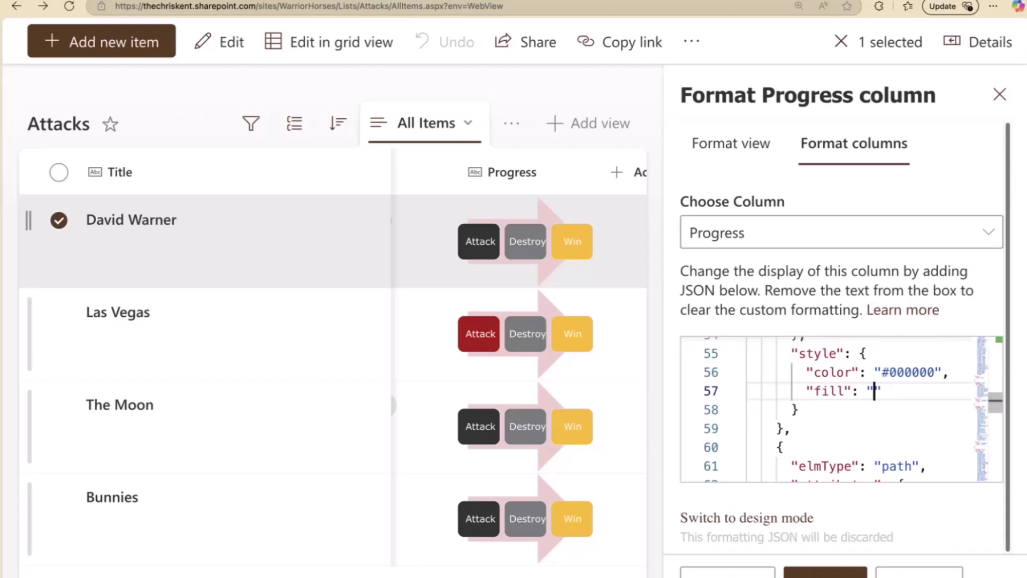
pyautogui.write('red')
pyautogui.click(728, 573)
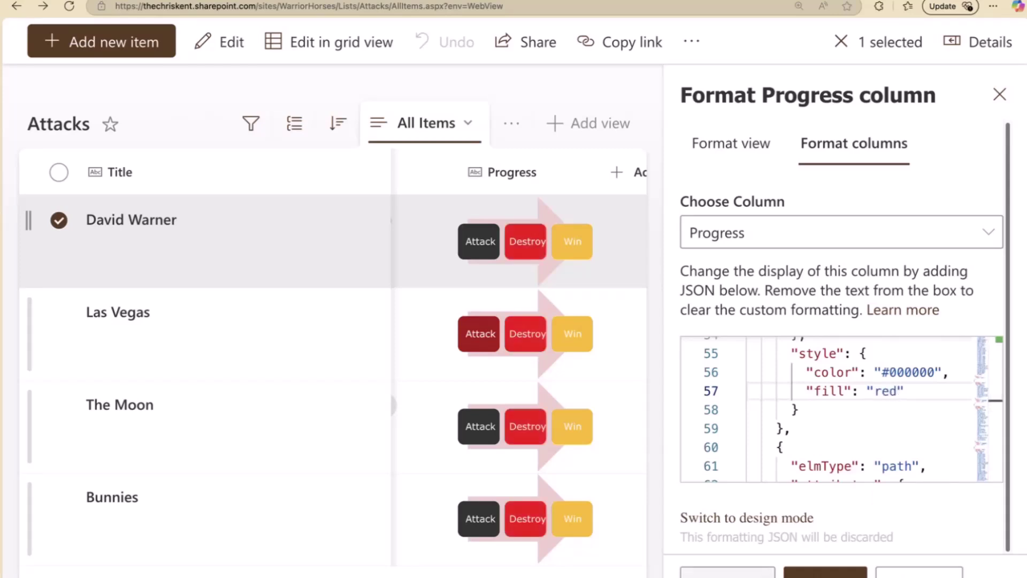
pyautogui.moveTo(951, 375); pyautogui.dragTo(679, 385)
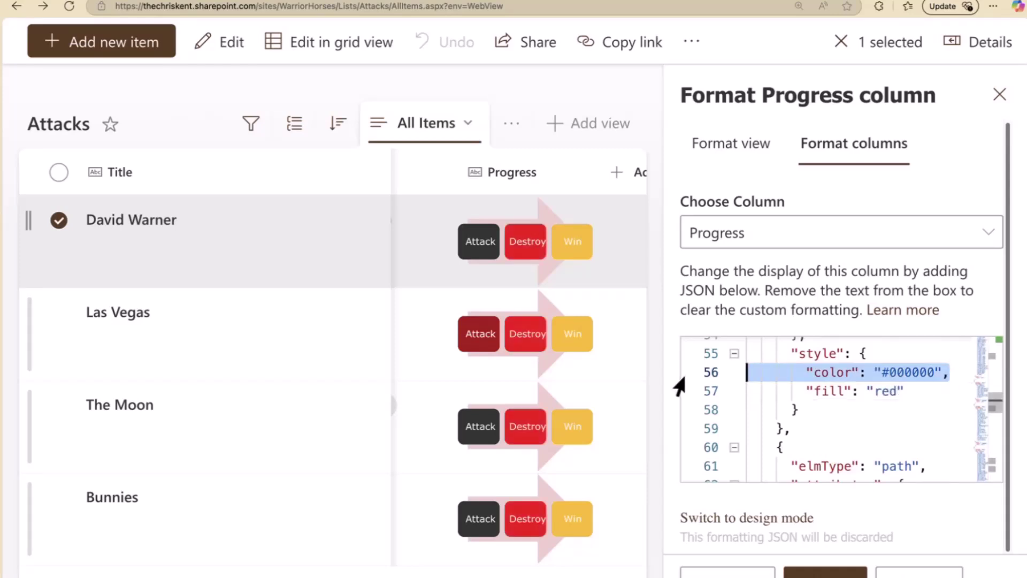
pyautogui.press('BackSpace')
pyautogui.click(899, 372)
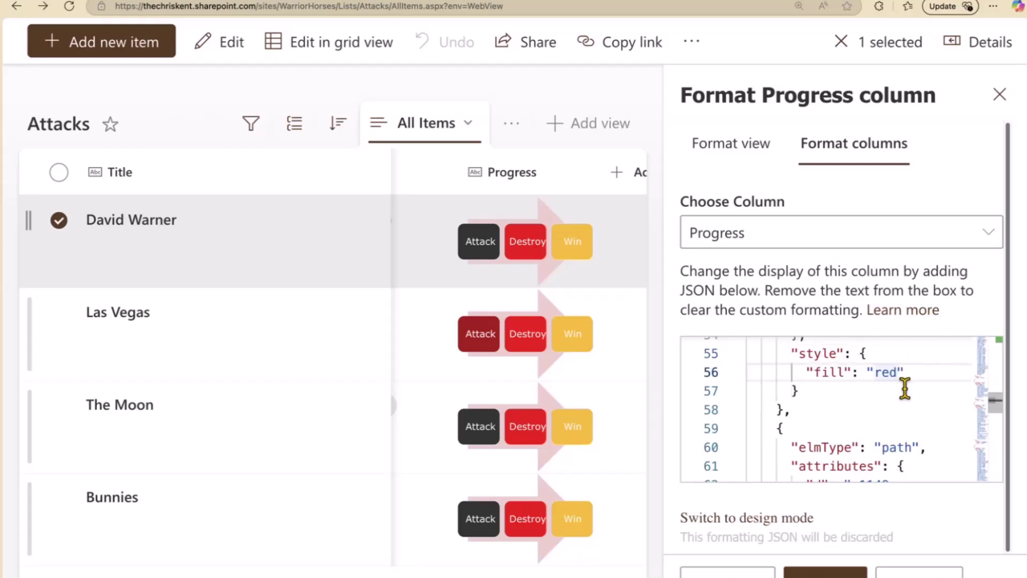
pyautogui.press('BackSpace')
pyautogui.press('BackSpace')
pyautogui.press('BackSpace')
pyautogui.write('current')
pyautogui.write('Color')
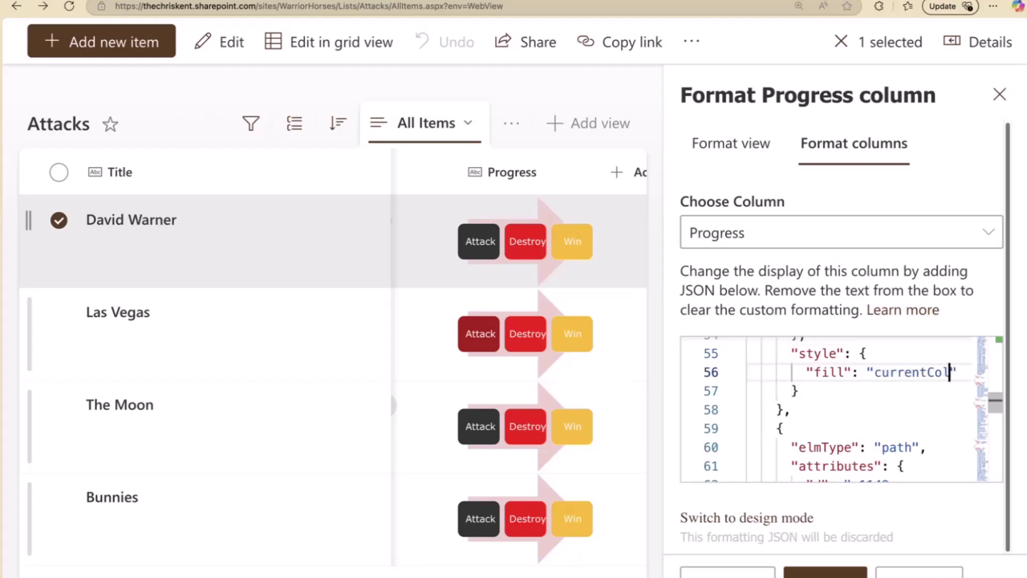
pyautogui.scroll(2, 872, 378)
pyautogui.scroll(3, 873, 378)
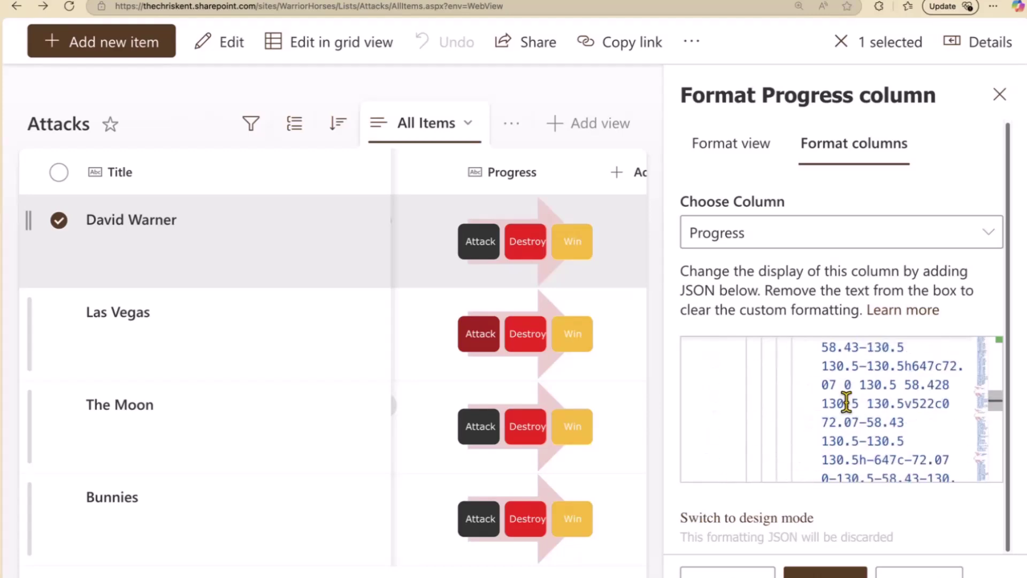
pyautogui.scroll(3, 883, 401)
# Step: Paste the Status class into the Destroy path, change 'Attack' to 'Destroy', and save
pyautogui.click(916, 446)
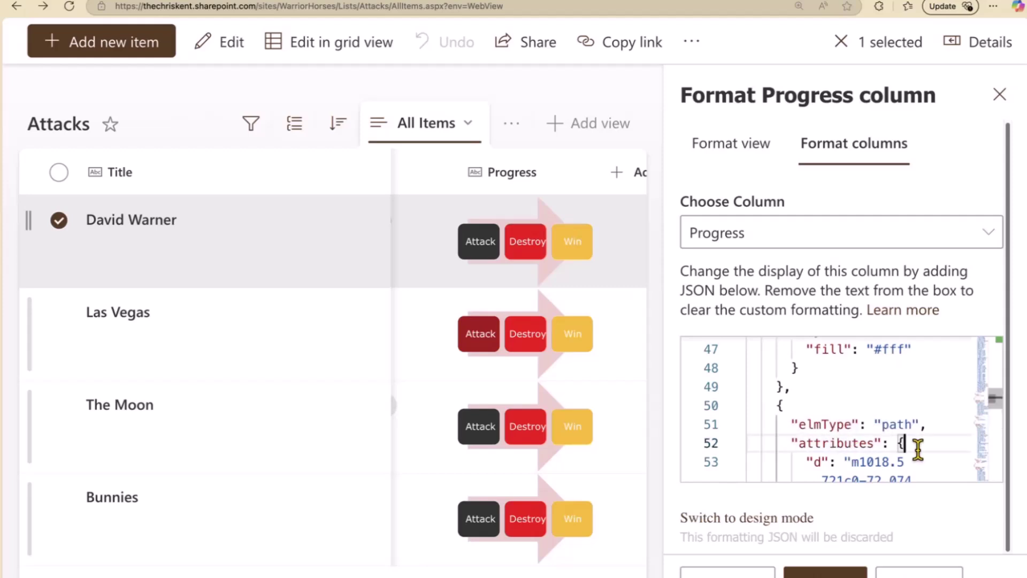
pyautogui.press('Return')
pyautogui.hotkey('ctrl', 'v')
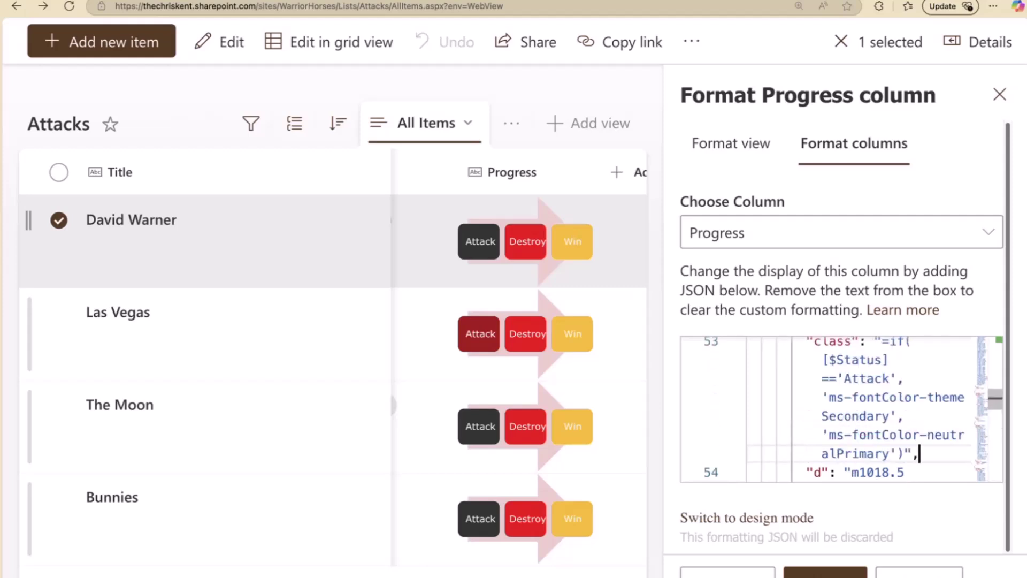
pyautogui.click(889, 379)
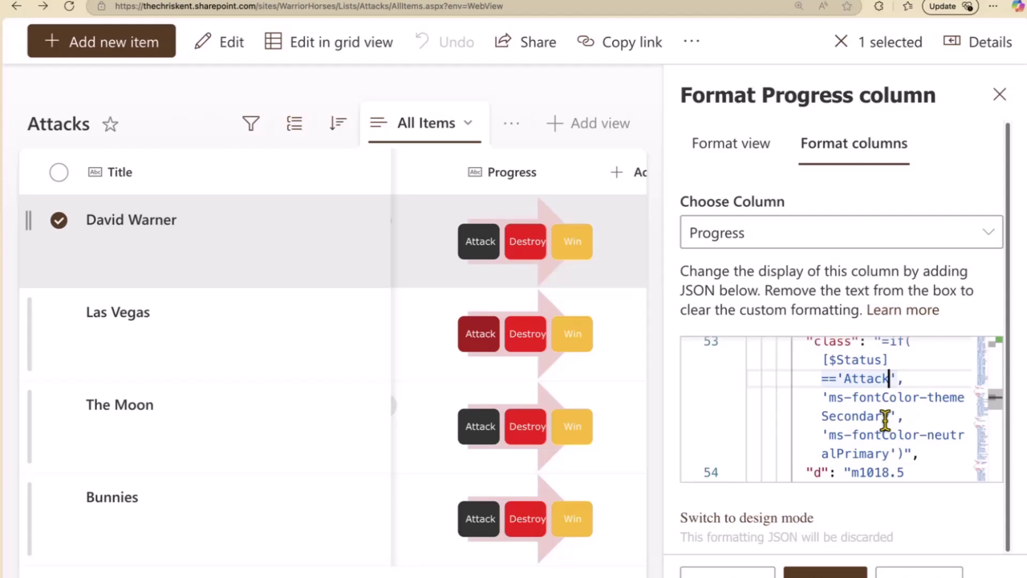
pyautogui.doubleClick(867, 378)
pyautogui.write('Destroy')
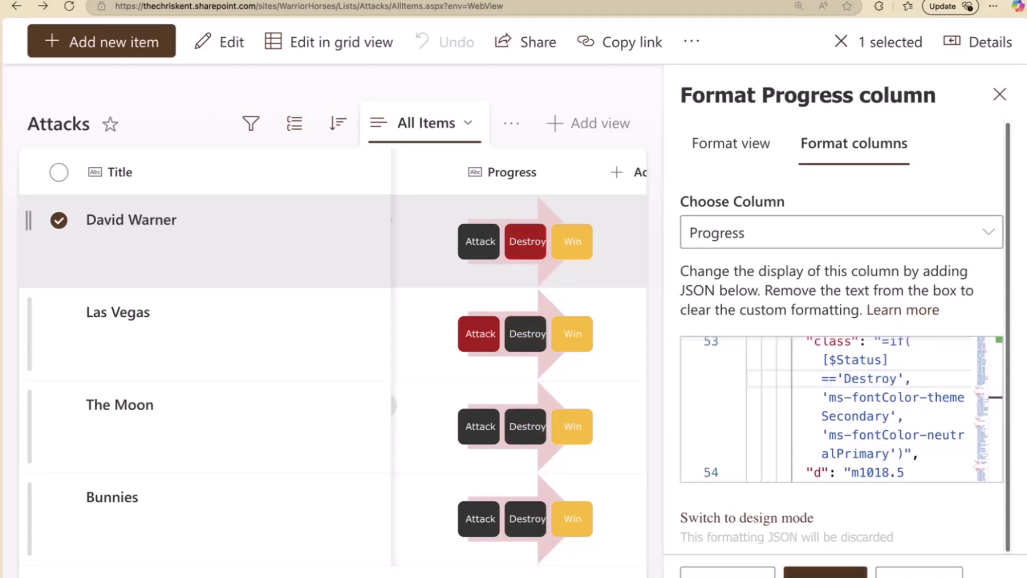
pyautogui.click(826, 571)
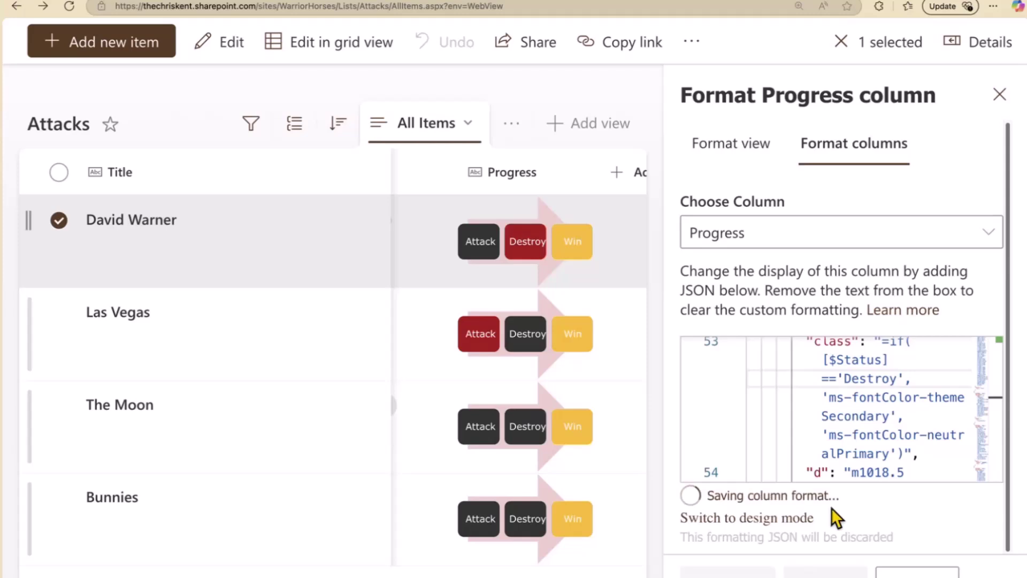
pyautogui.click(1000, 95)
pyautogui.click(430, 221)
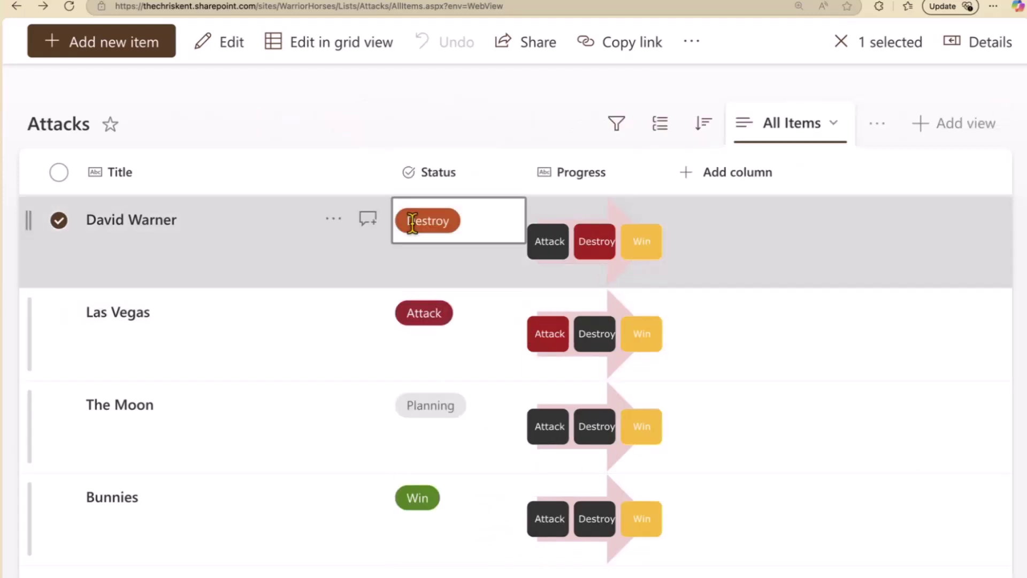
pyautogui.click(444, 229)
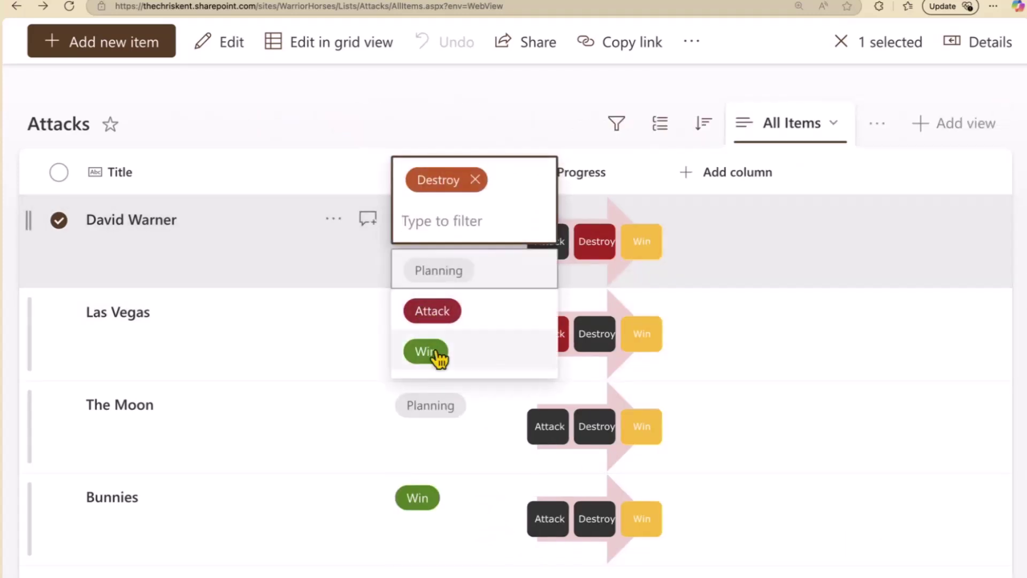
pyautogui.click(429, 351)
pyautogui.click(407, 221)
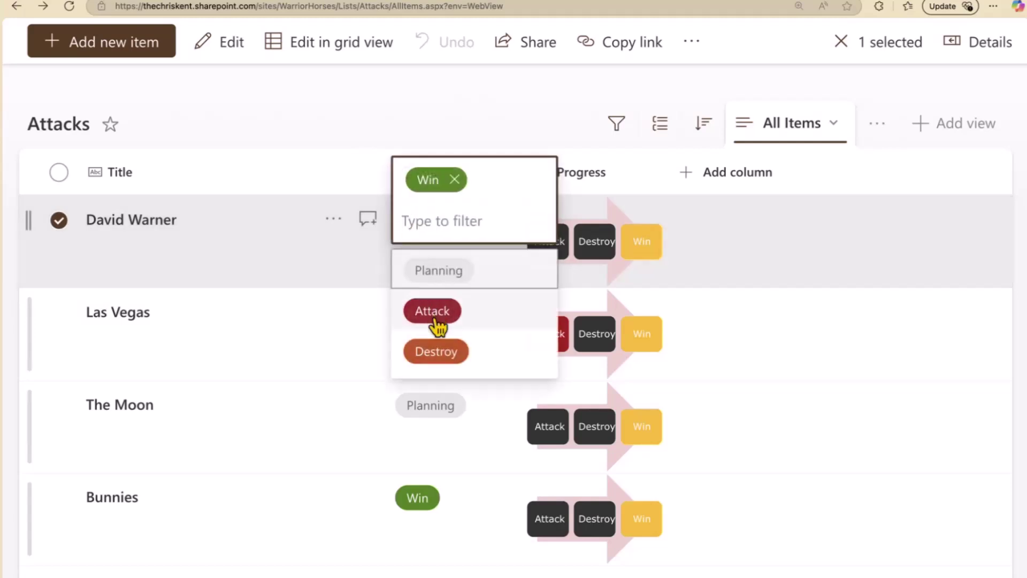
pyautogui.click(434, 310)
pyautogui.click(536, 258)
pyautogui.click(481, 242)
pyautogui.click(446, 220)
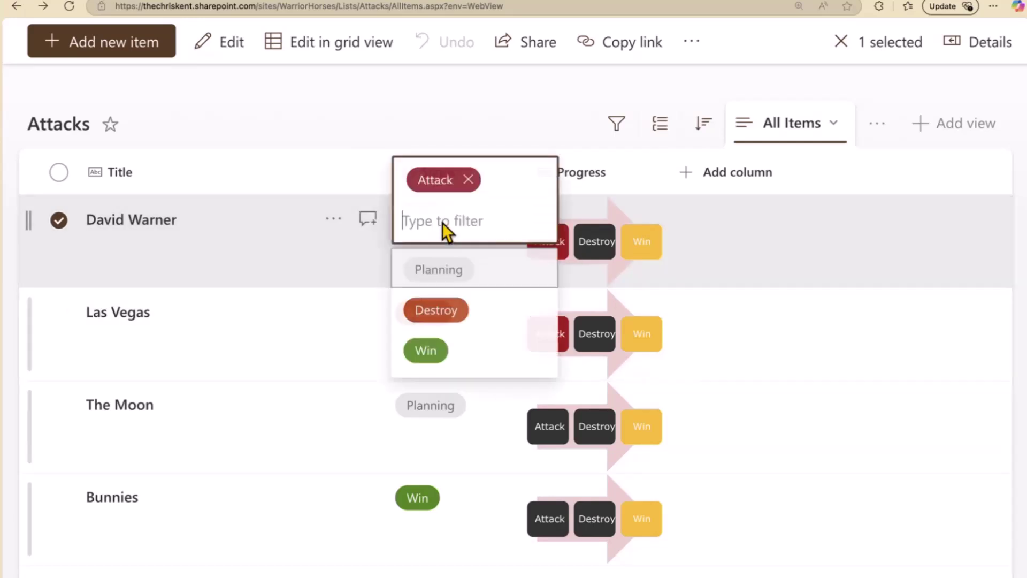
pyautogui.click(447, 312)
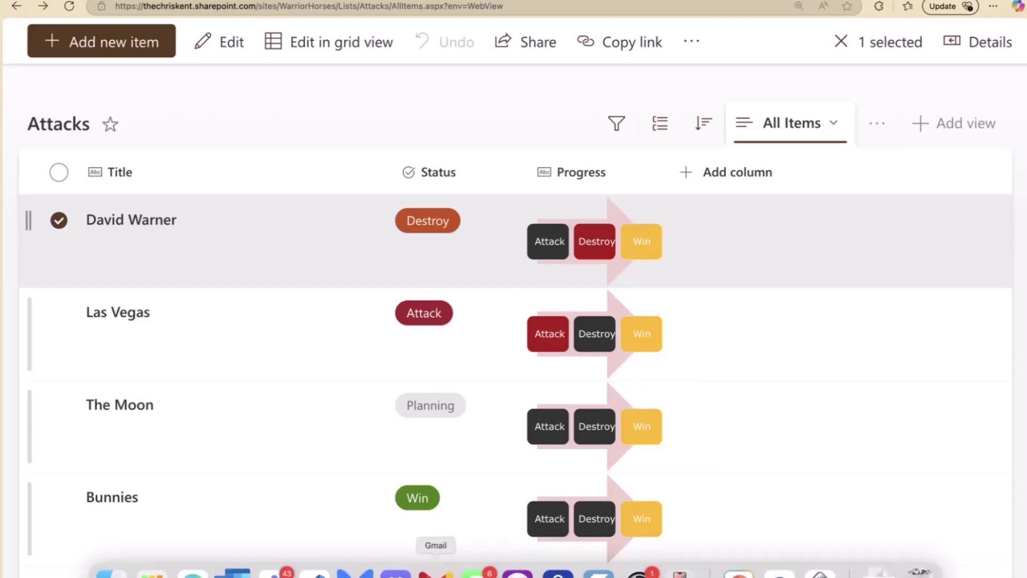
# Step: Present PowerPoint slide 3, "SmartArt To Format", as a full-screen slide show
pyautogui.click(739, 572)
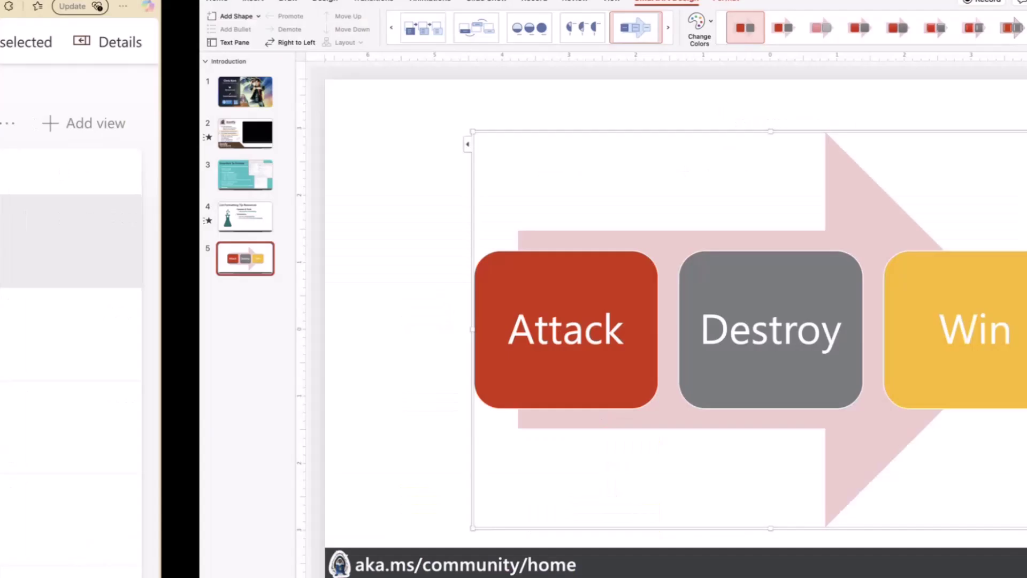
pyautogui.click(52, 181)
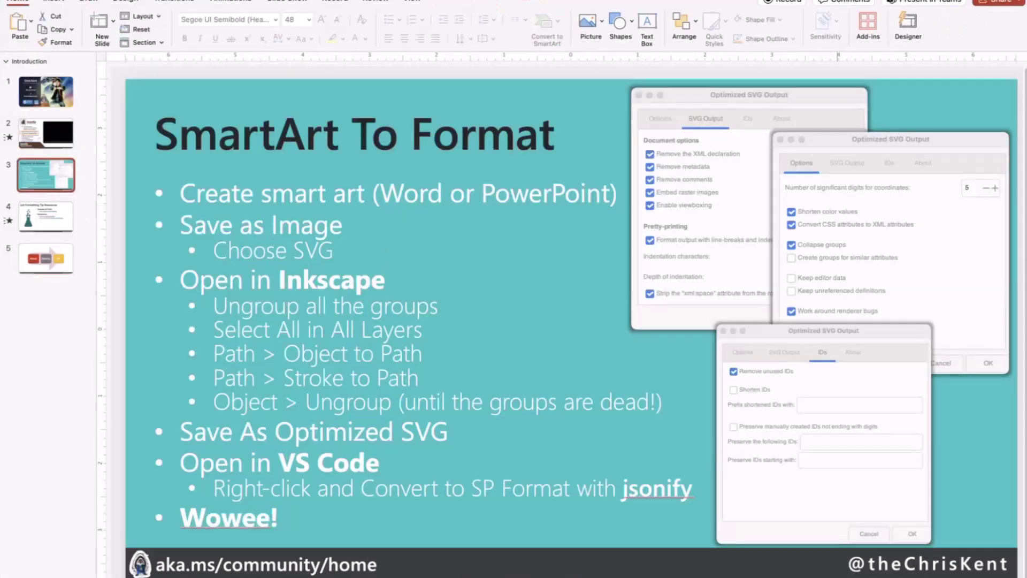
pyautogui.press('super+Return')
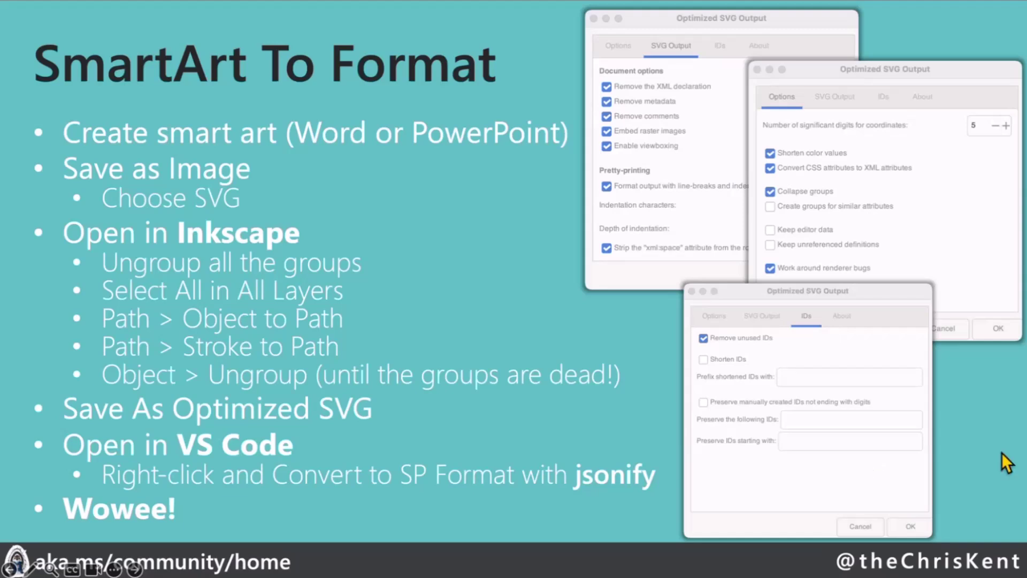